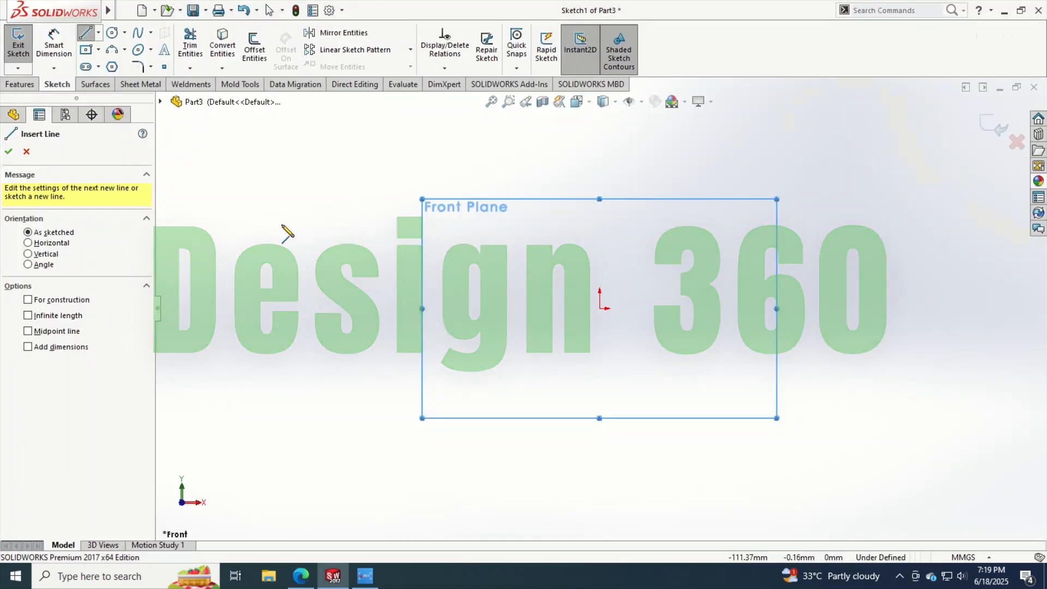
# Step: Draw connected lines from the origin: about 14 mm up, 30 mm right, 55 mm up and 18 mm right, forming the left foot and post
pyautogui.moveTo(600, 309); pyautogui.dragTo(600, 280)
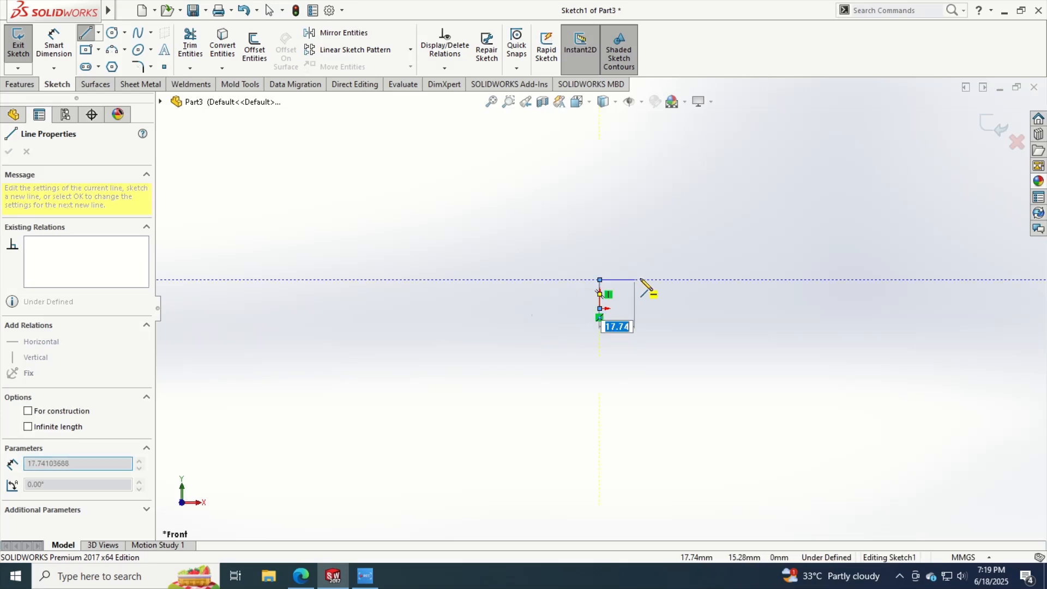
pyautogui.click(659, 280)
pyautogui.hotkey('alt', 'Tab')
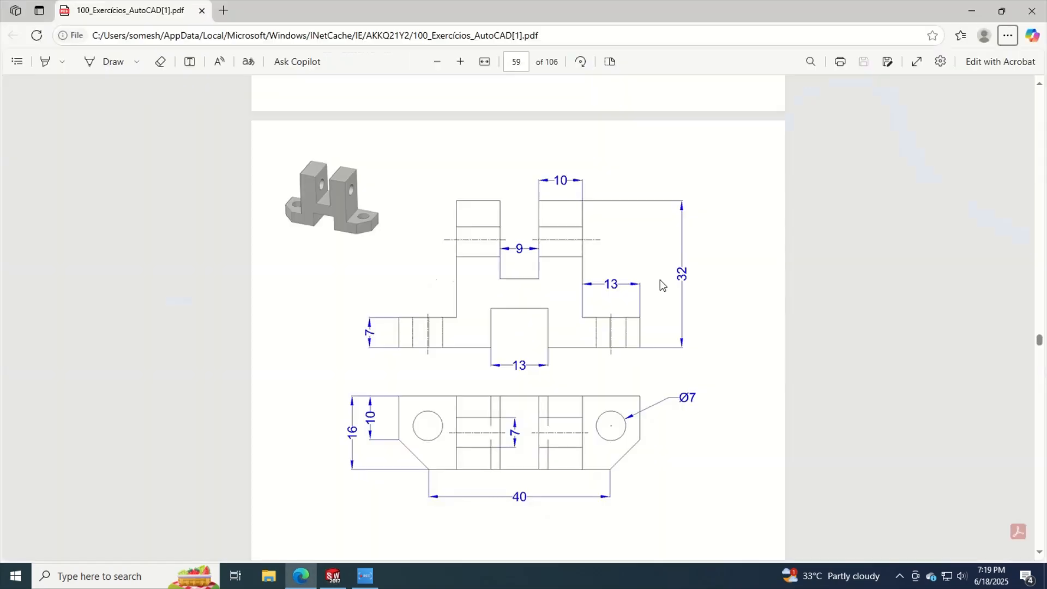
pyautogui.hotkey('alt', 'Tab')
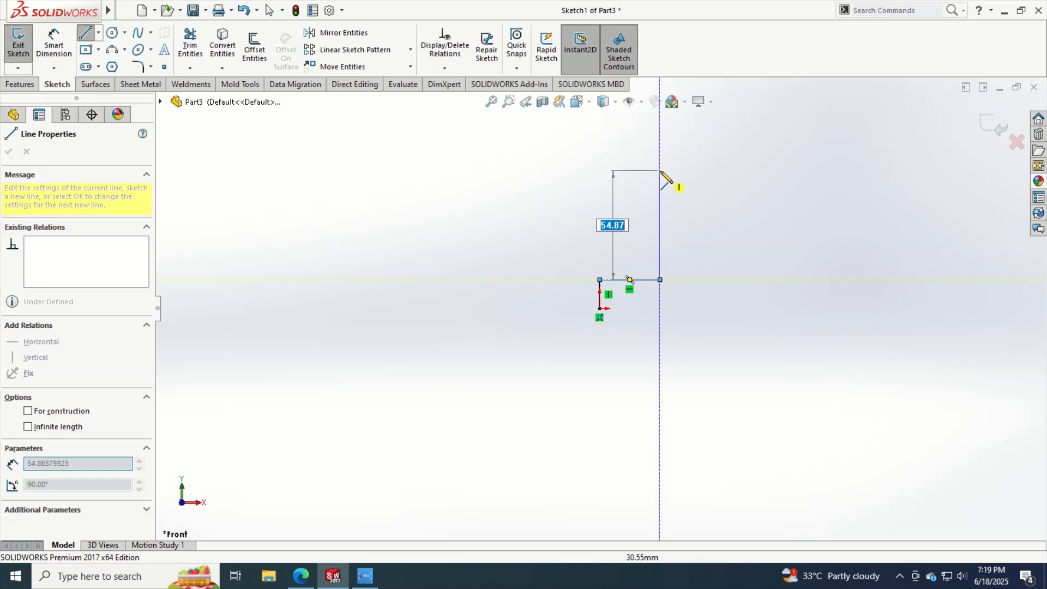
pyautogui.click(660, 171)
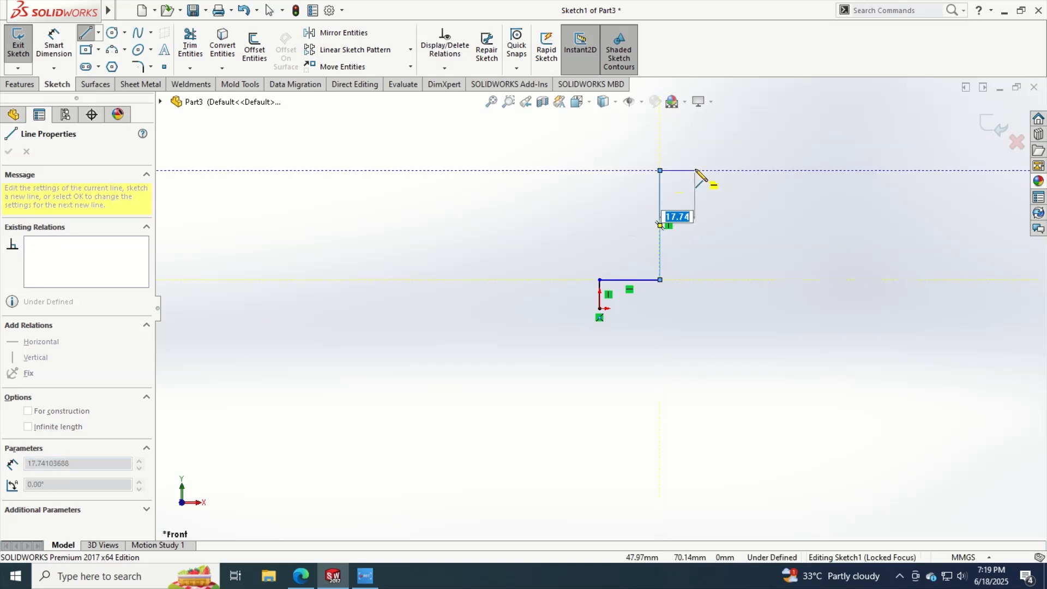
pyautogui.click(695, 171)
# Step: Continue the outline with an upper slot about 27 mm deep and a right post, extending its outer side down level with the left foot's upper edge
pyautogui.click(695, 225)
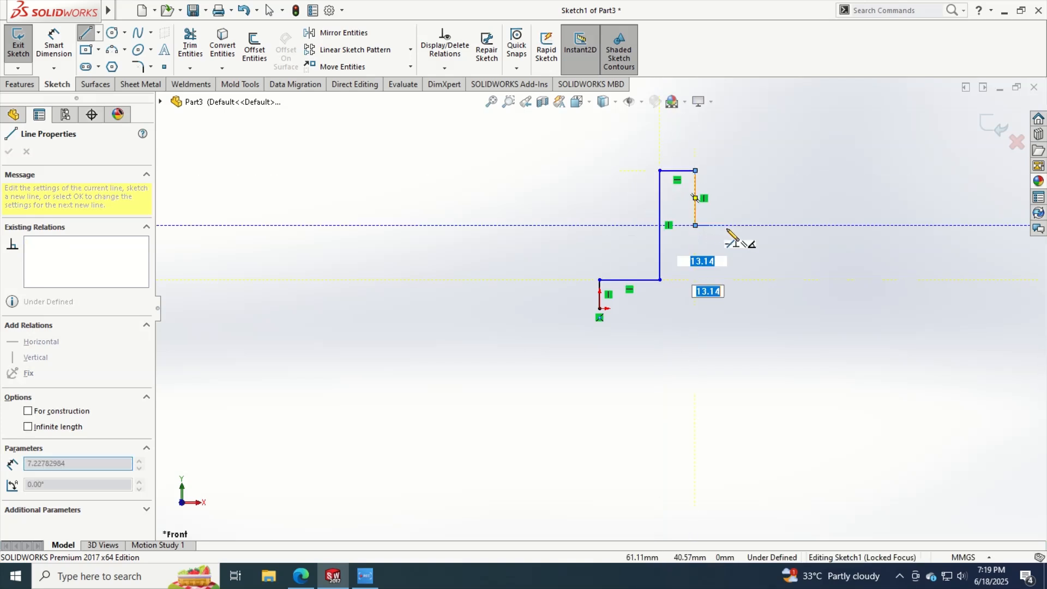
pyautogui.click(737, 226)
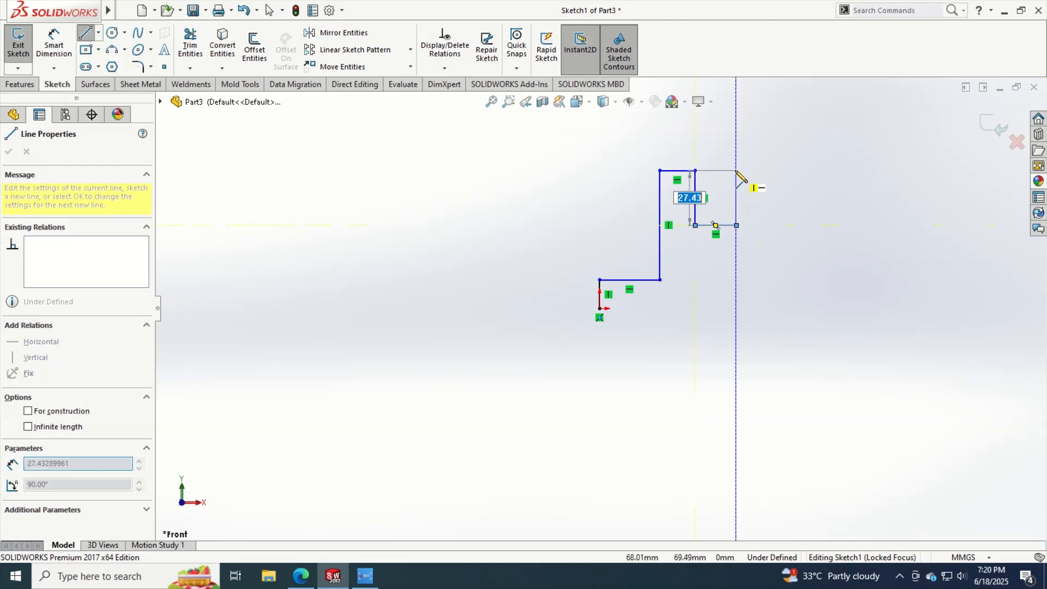
pyautogui.click(736, 170)
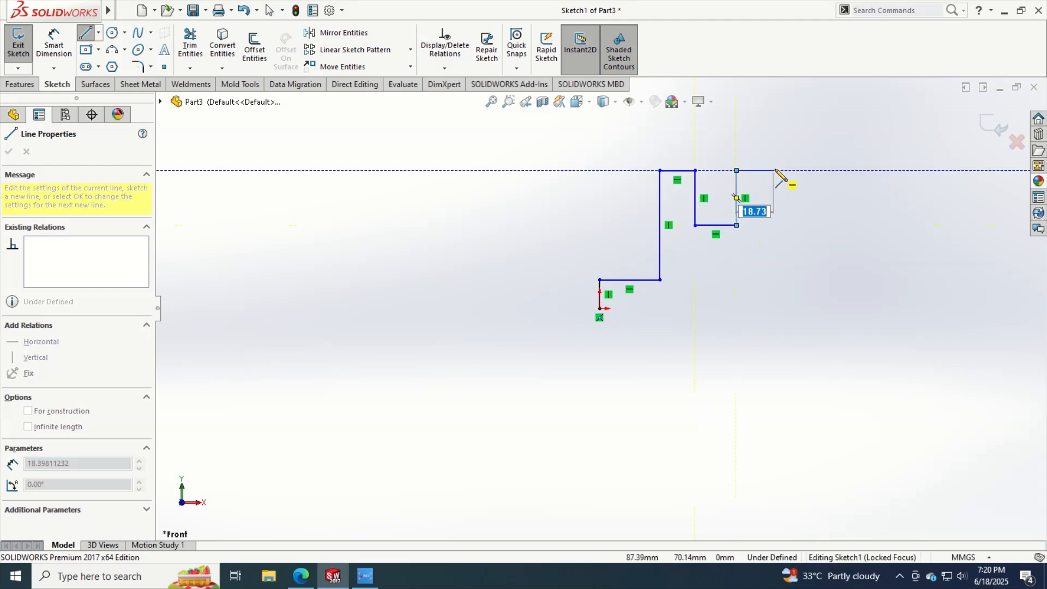
pyautogui.click(774, 209)
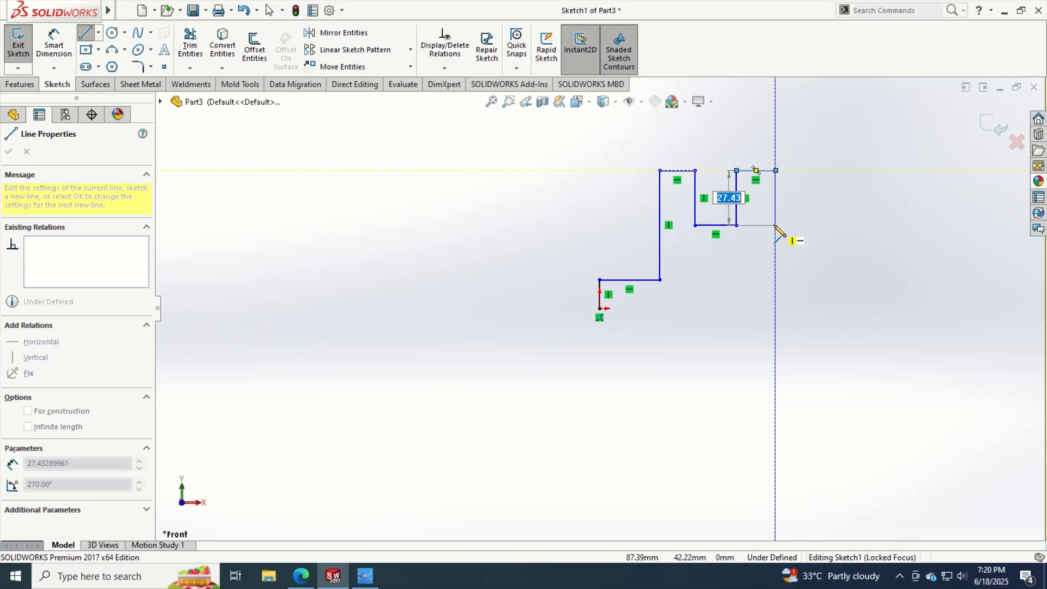
pyautogui.doubleClick(776, 225)
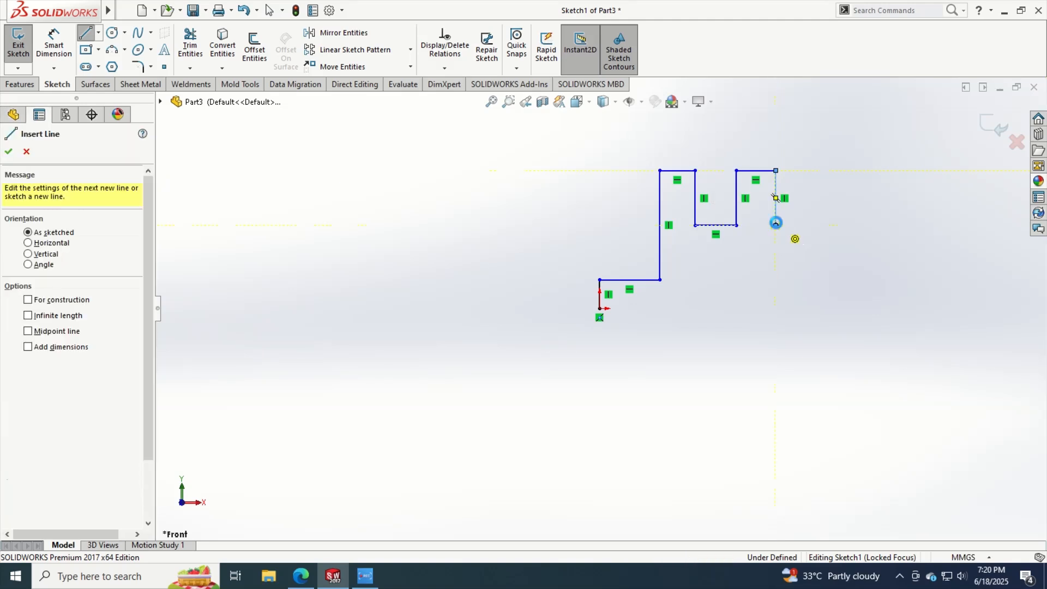
pyautogui.press('Escape')
pyautogui.moveTo(776, 225); pyautogui.dragTo(772, 280)
pyautogui.press('Escape')
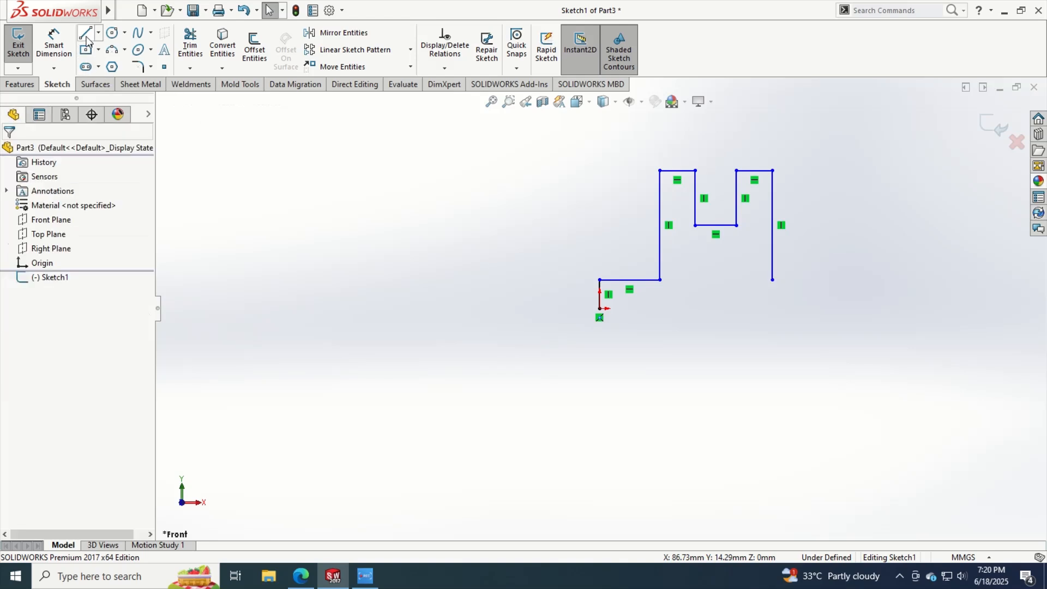
# Step: Draw the base line from the origin with a central notch about 18 mm high, and close the profile around a right foot about 30 mm wide
pyautogui.press('l')
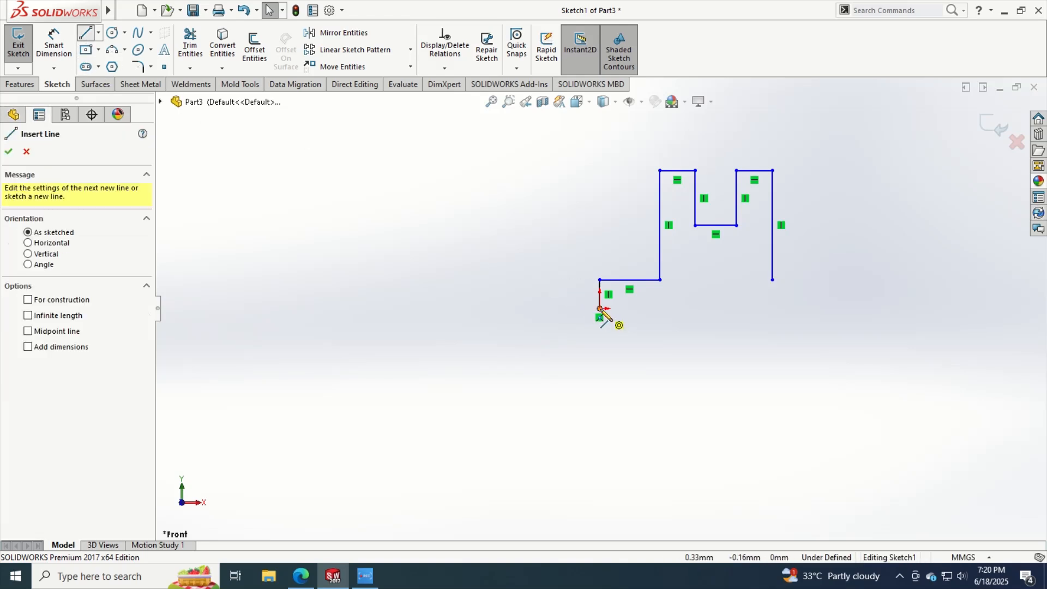
pyautogui.click(600, 308)
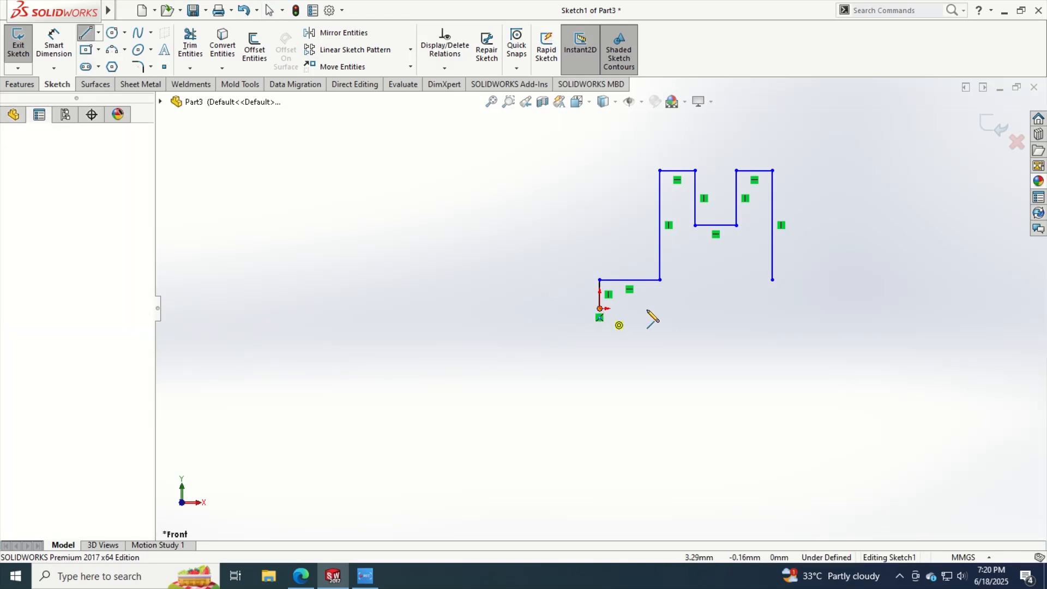
pyautogui.click(685, 309)
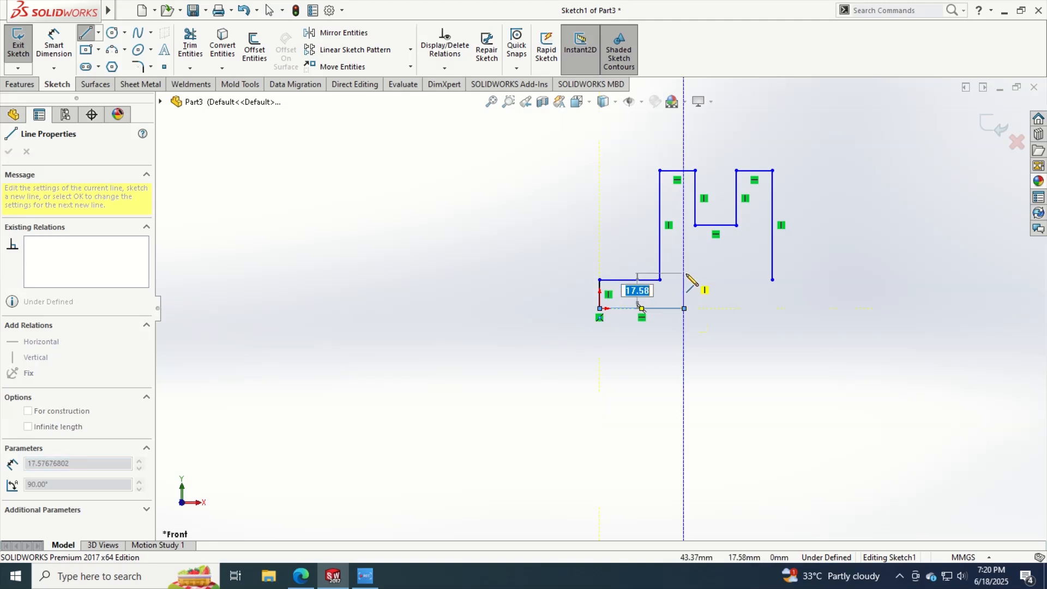
pyautogui.click(685, 273)
pyautogui.click(754, 275)
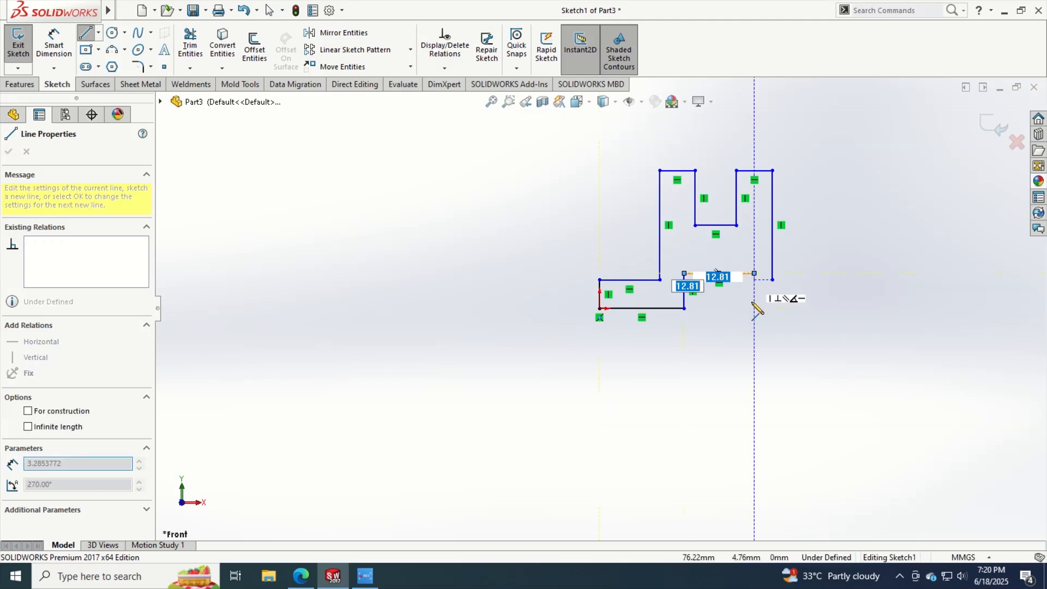
pyautogui.click(755, 309)
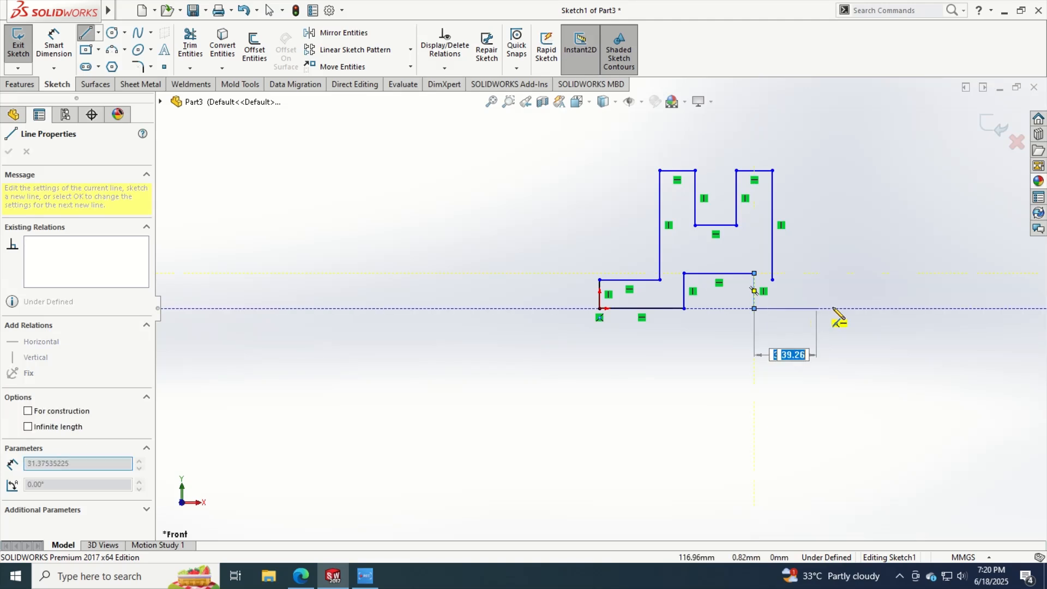
pyautogui.click(833, 309)
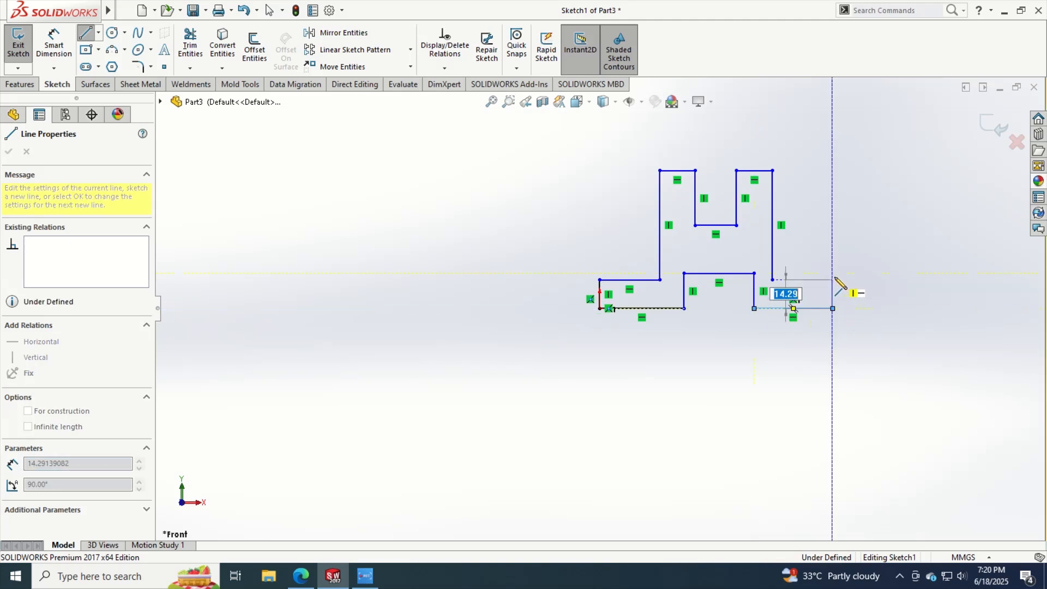
pyautogui.click(773, 280)
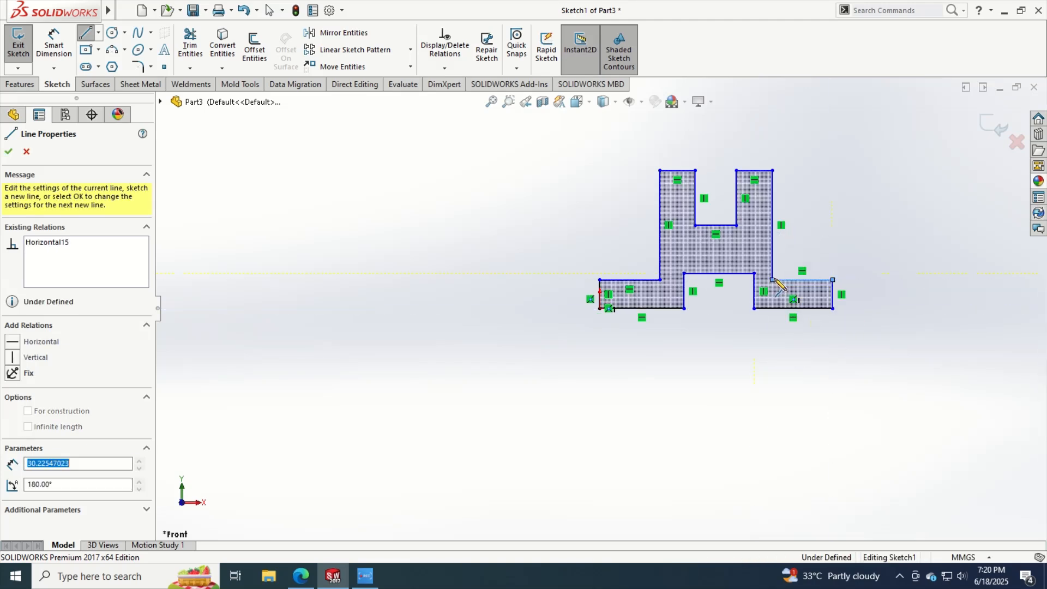
pyautogui.press('Escape')
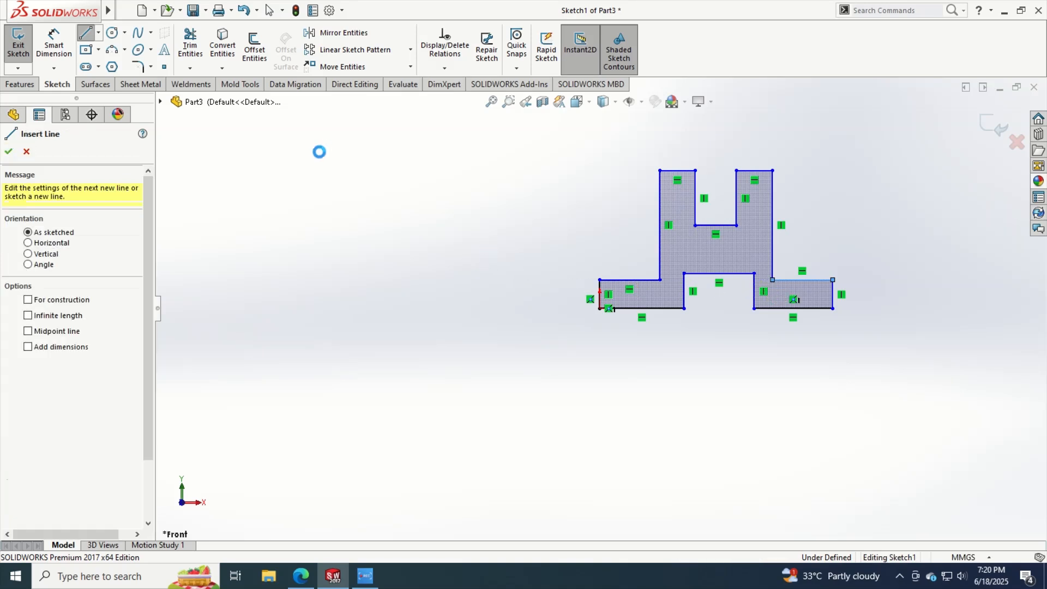
pyautogui.press('Escape')
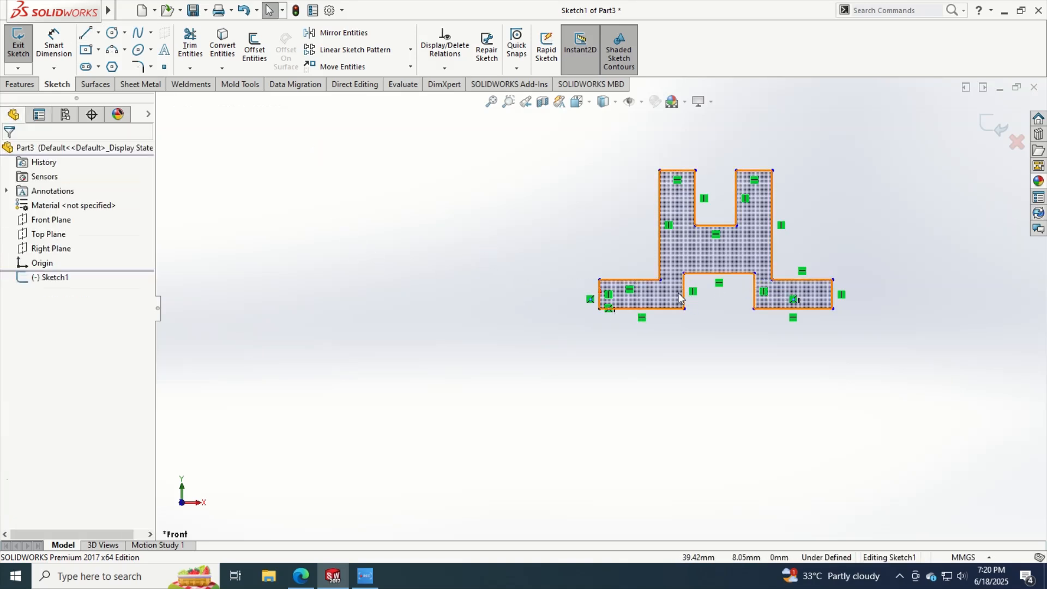
# Step: Check the reference PDF drawing and dimension the left foot's end edge to 7 mm
pyautogui.click(38, 47)
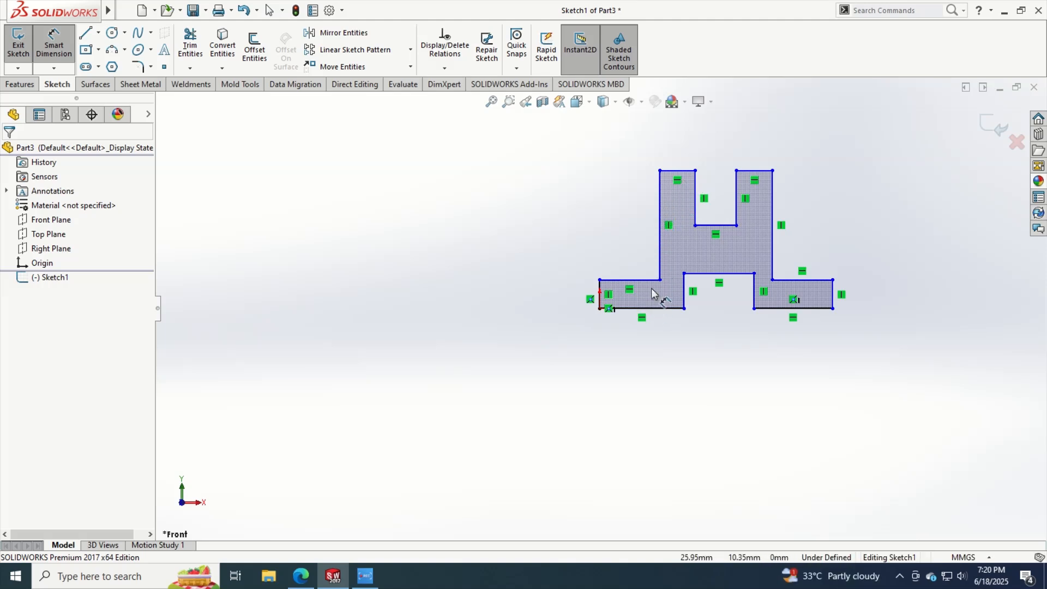
pyautogui.hotkey('alt', 'Tab')
pyautogui.hotkey('alt', 'Tab')
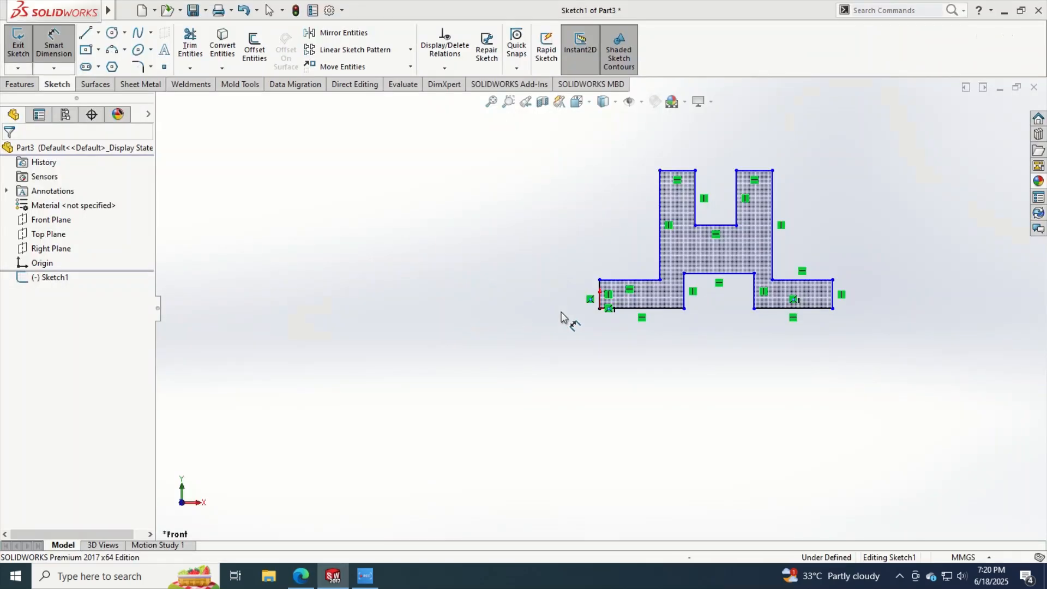
pyautogui.click(600, 294)
pyautogui.click(552, 297)
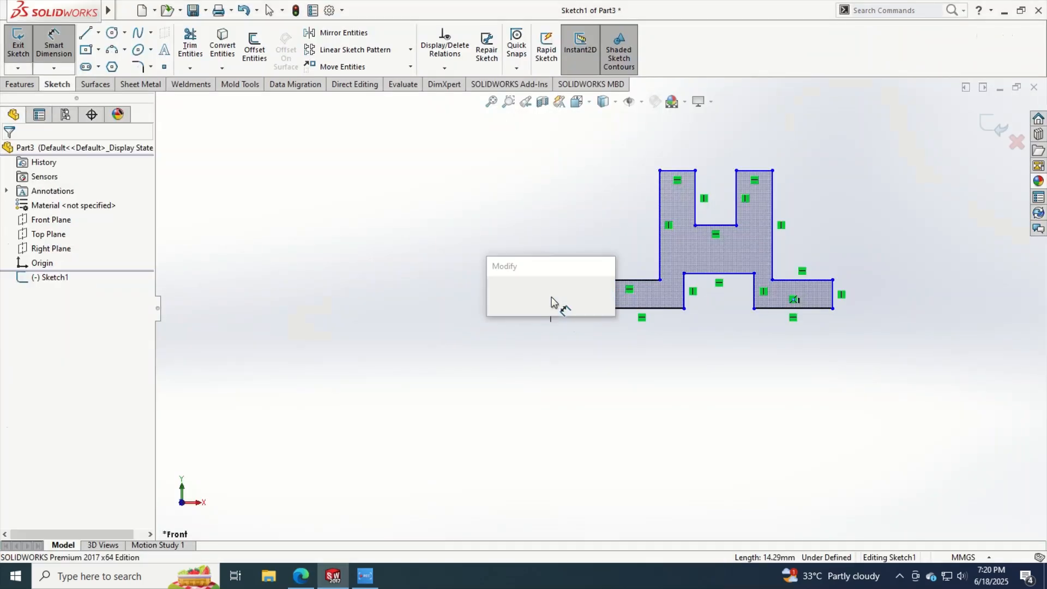
pyautogui.write('7')
pyautogui.press('Return')
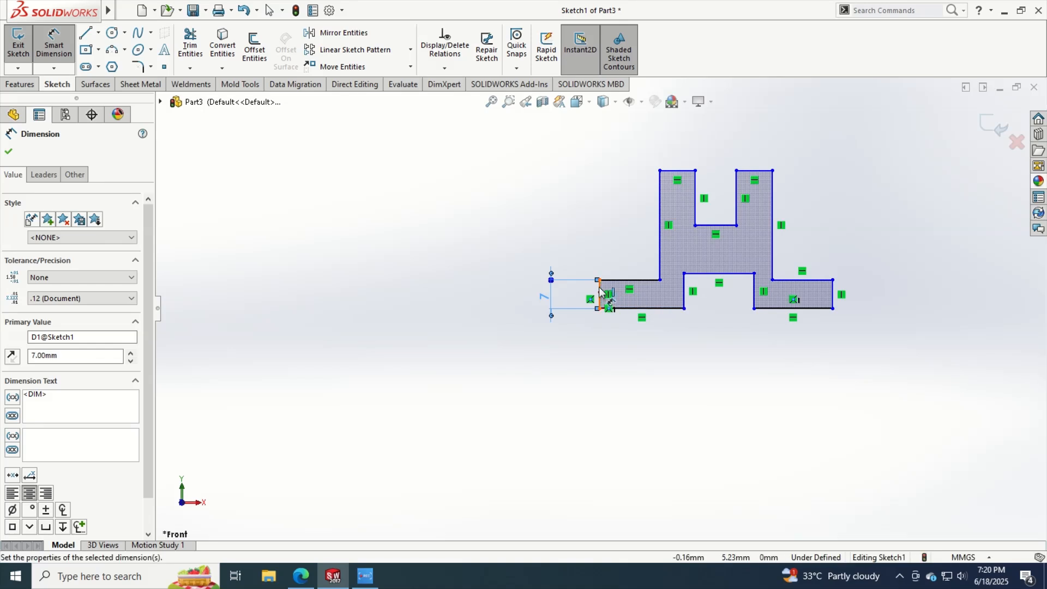
pyautogui.click(600, 293)
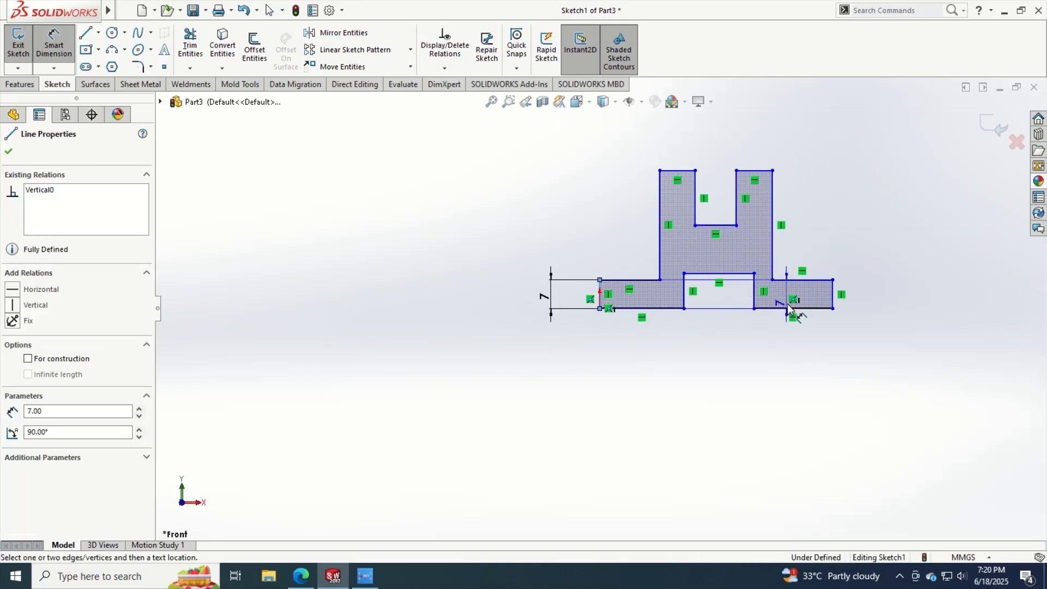
pyautogui.press('Escape')
pyautogui.click(601, 288)
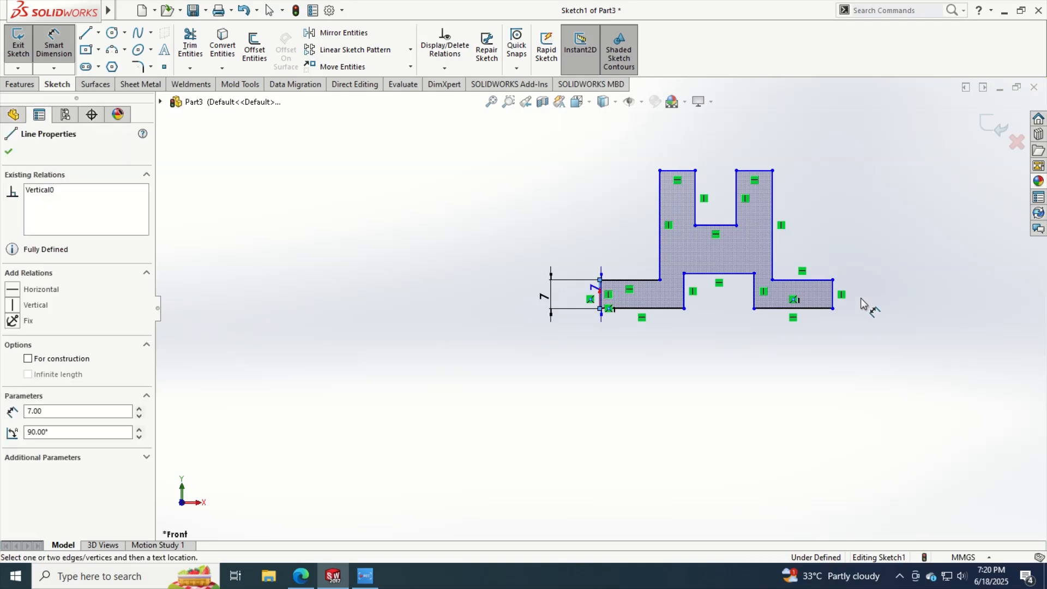
pyautogui.press('Escape')
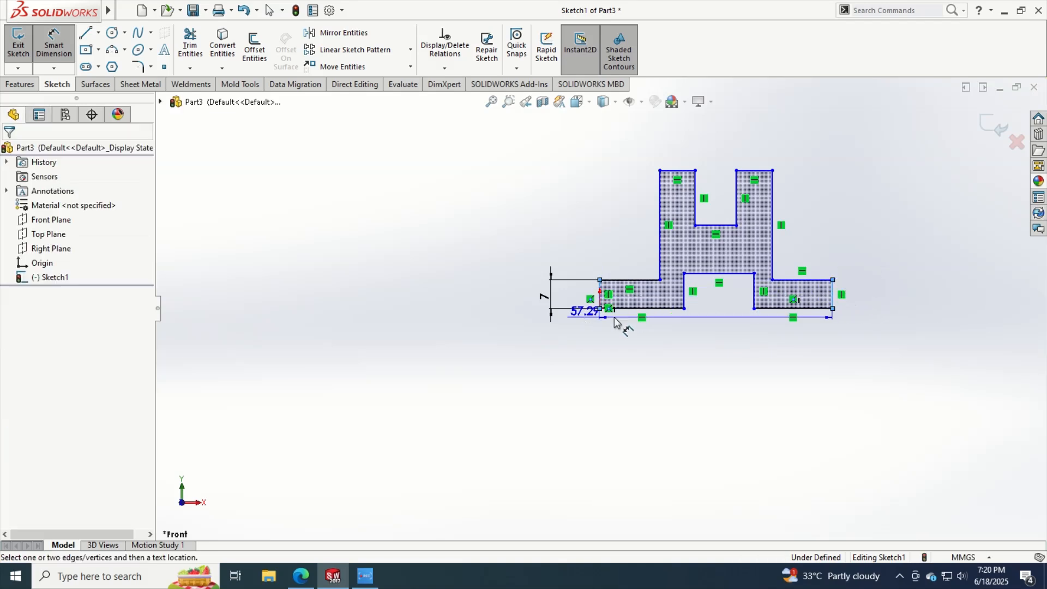
pyautogui.press('Escape')
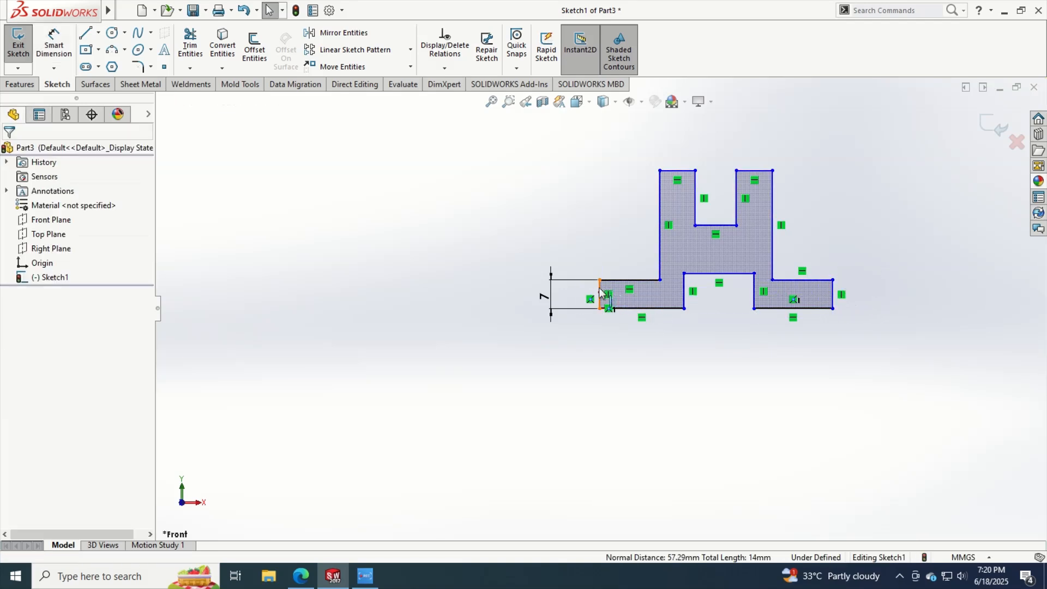
# Step: Add equal relations between the end edges of the two feet and between the outer vertical sides of the two posts
pyautogui.click(601, 293)
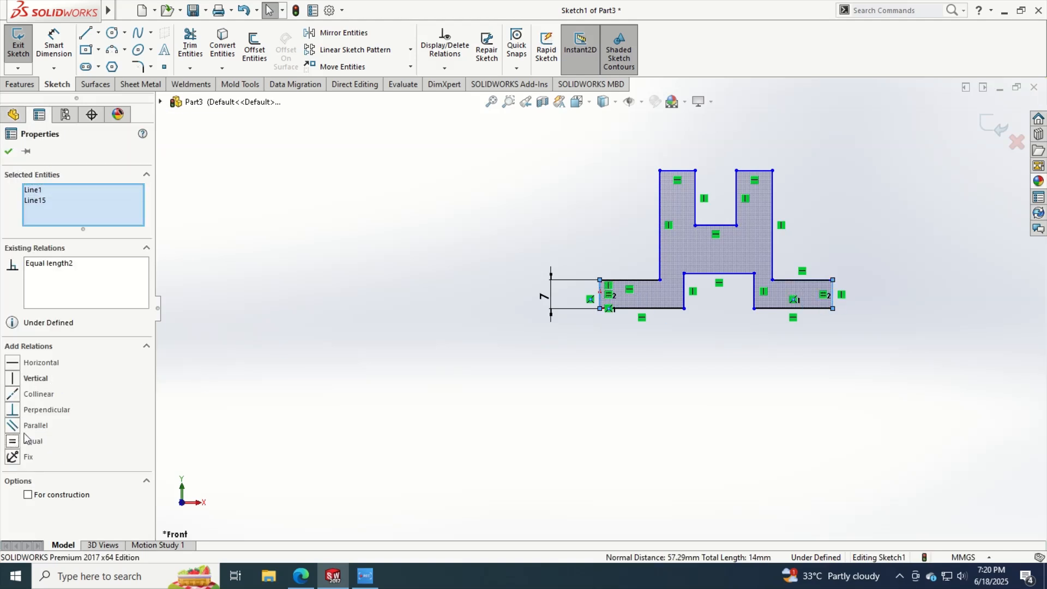
pyautogui.press('Escape')
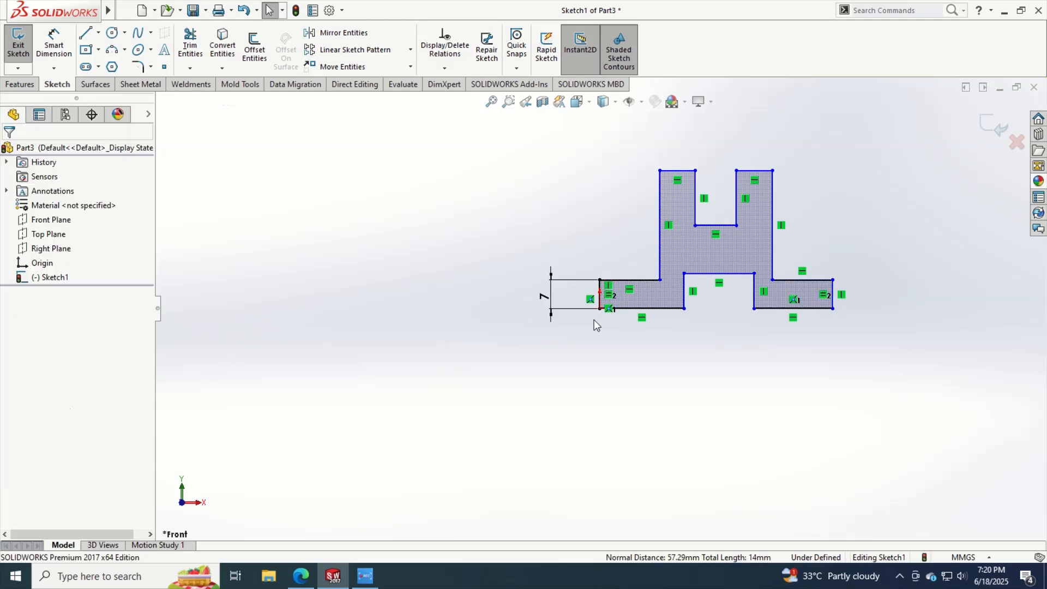
pyautogui.click(658, 231)
pyautogui.keyDown('ctrl'); pyautogui.click(772, 239); pyautogui.keyUp('ctrl')
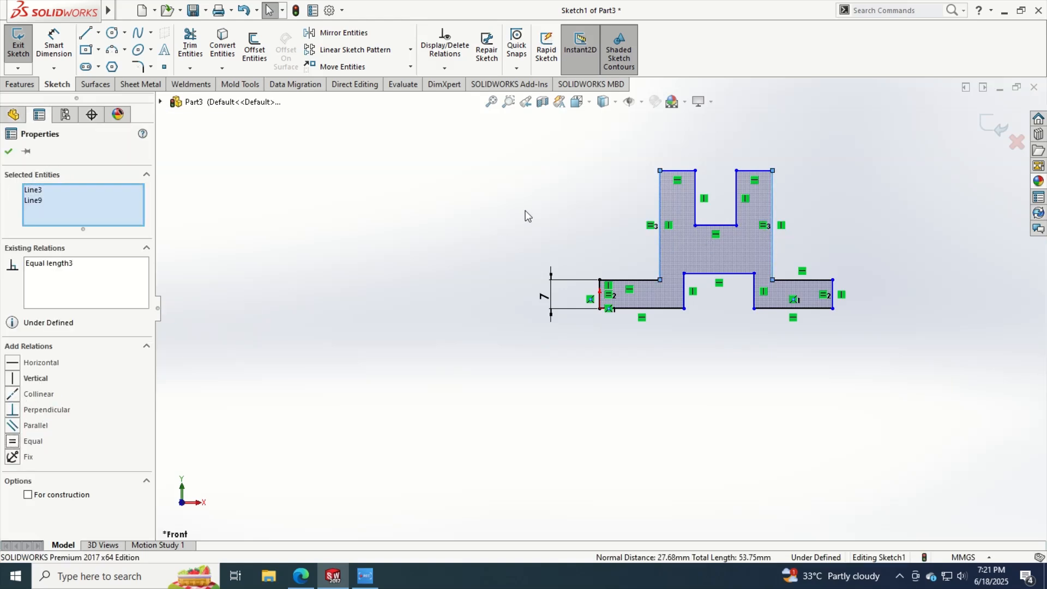
# Step: Add an equal relation between the top edges of the two posts
pyautogui.click(688, 172)
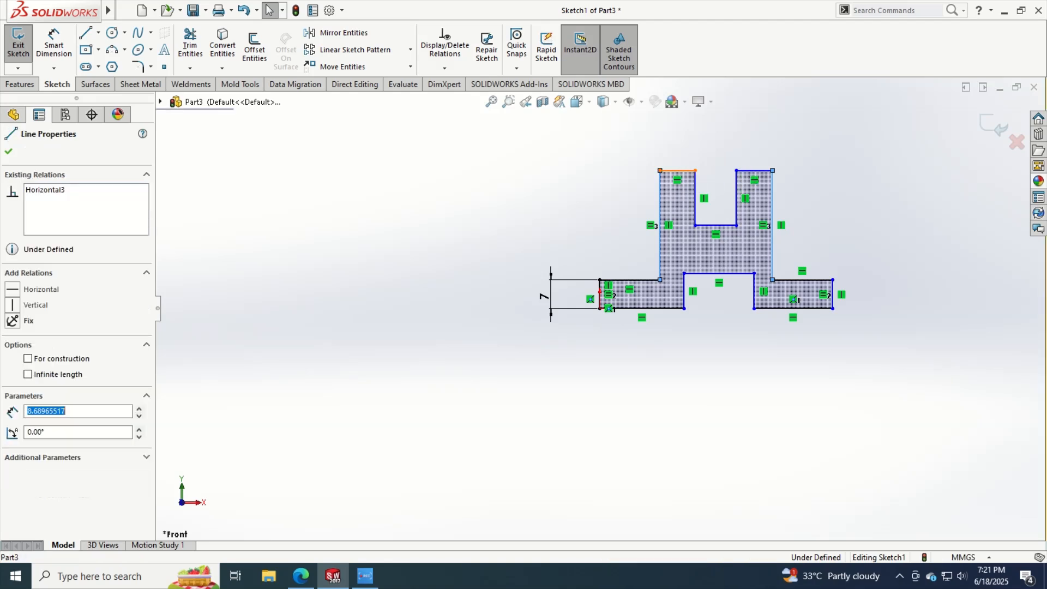
pyautogui.keyDown('ctrl'); pyautogui.click(754, 172); pyautogui.keyUp('ctrl')
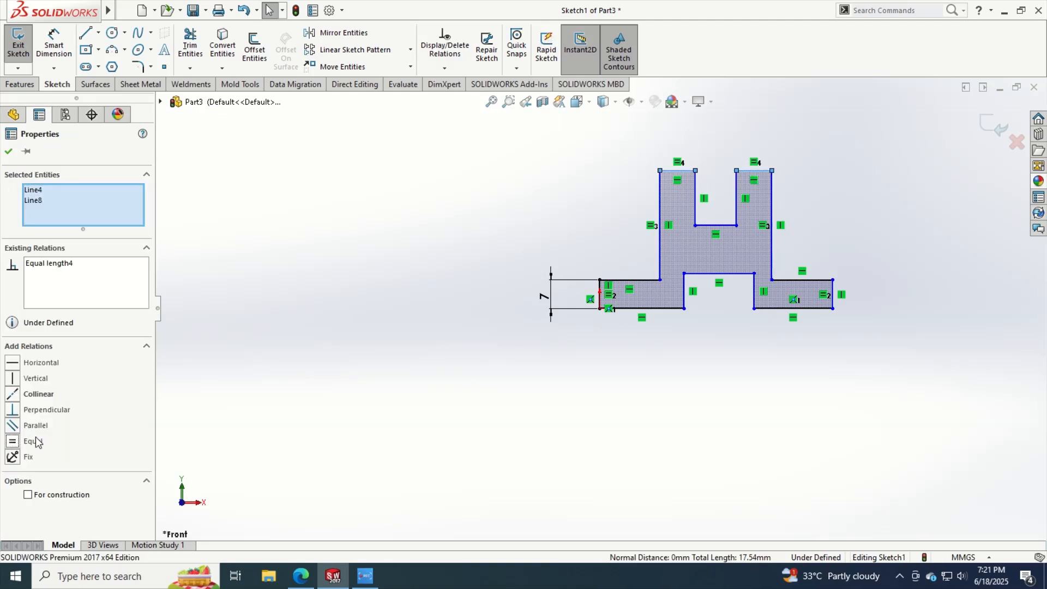
pyautogui.click(613, 340)
# Step: Check the reference PDF drawing and dimension the width of the central notch between the feet to 13 mm
pyautogui.hotkey('alt', 'Tab')
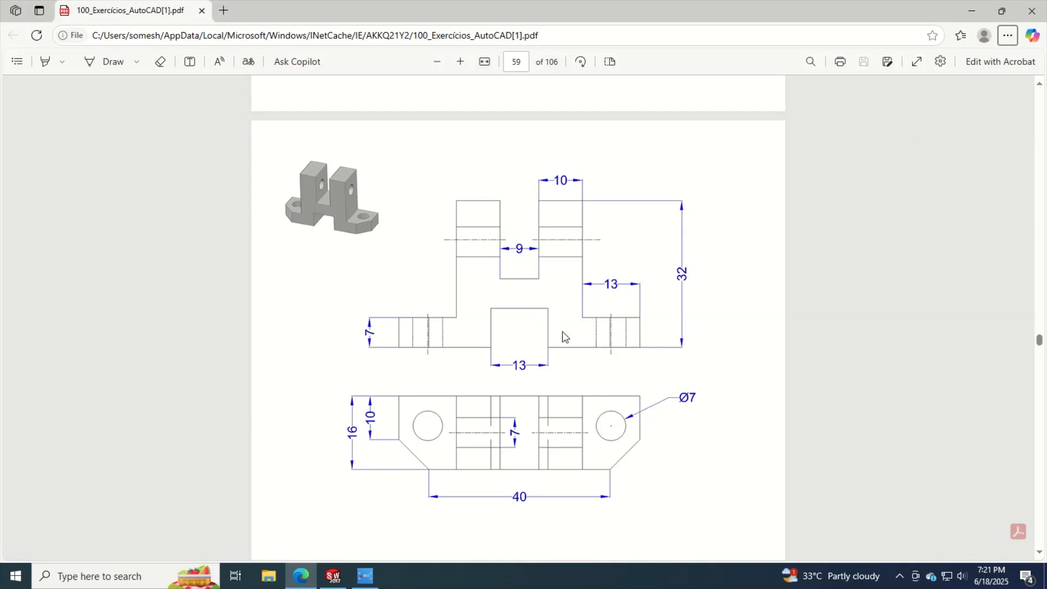
pyautogui.hotkey('alt', 'Tab')
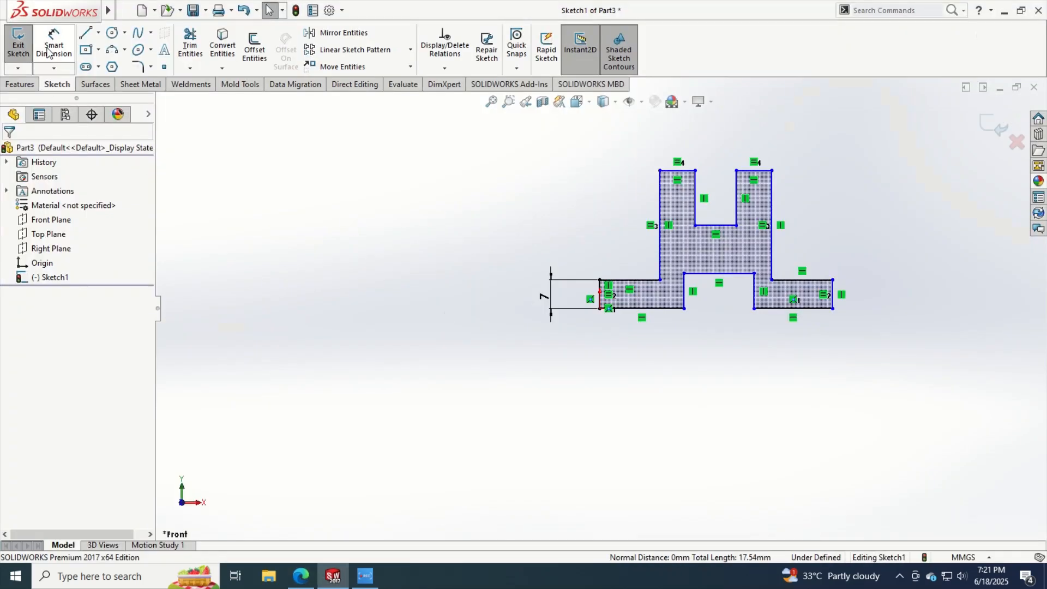
pyautogui.click(48, 53)
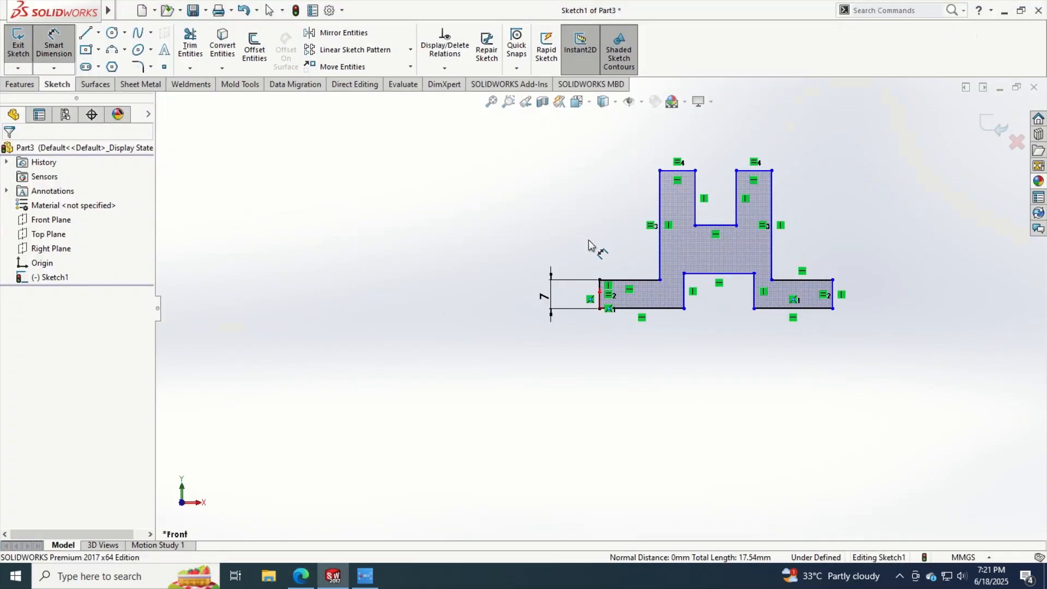
pyautogui.click(685, 297)
pyautogui.click(755, 294)
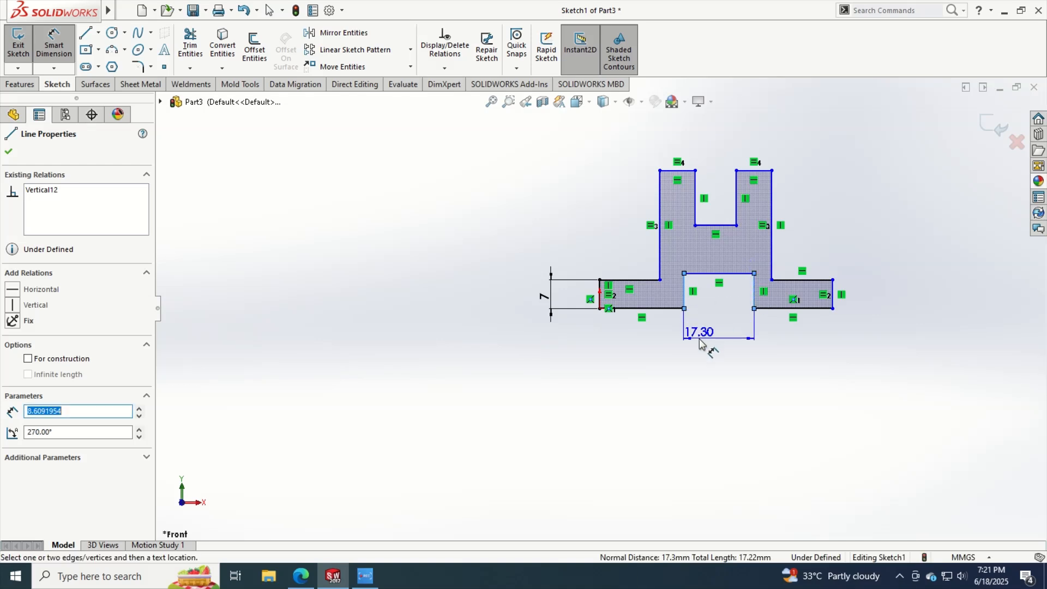
pyautogui.click(720, 344)
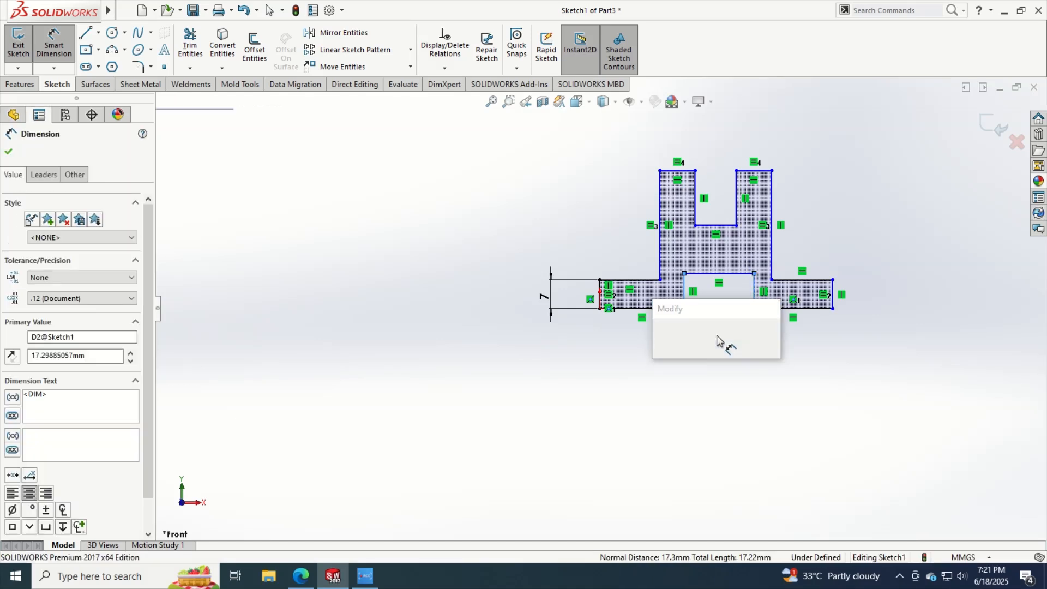
pyautogui.write('13')
pyautogui.press('Return')
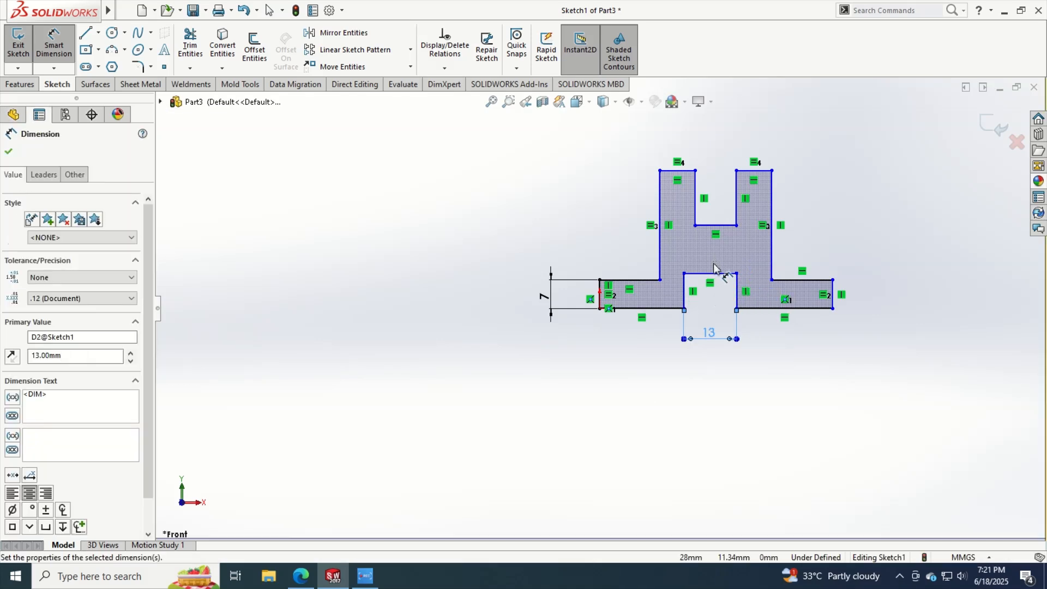
pyautogui.press('Escape')
# Step: Add a vertical relation between the midpoints of the bottom notch's upper edge and the floor of the gap between the posts
pyautogui.click(711, 273)
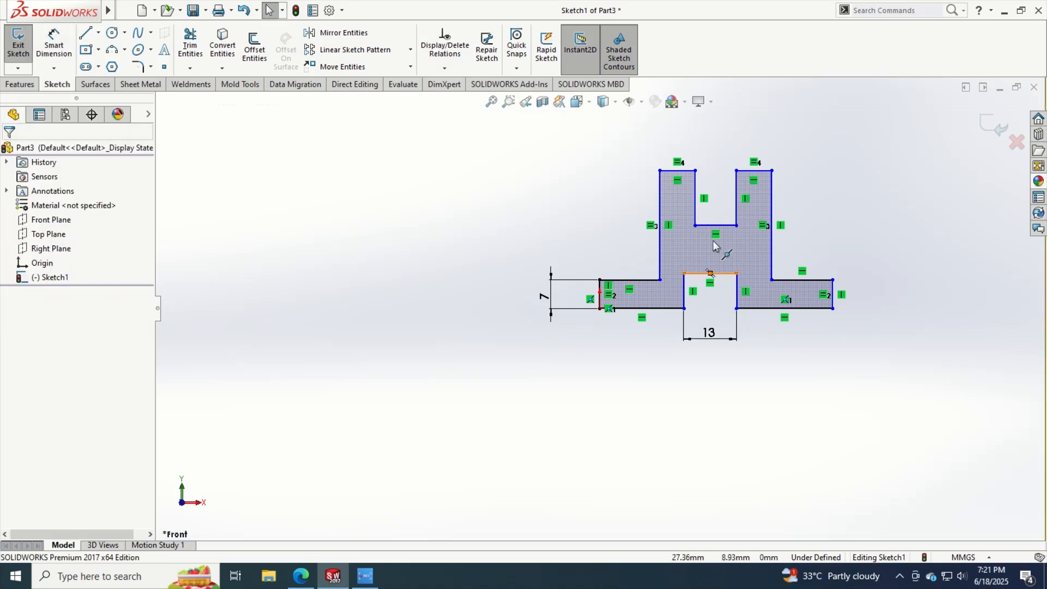
pyautogui.keyDown('ctrl'); pyautogui.click(715, 225); pyautogui.keyUp('ctrl')
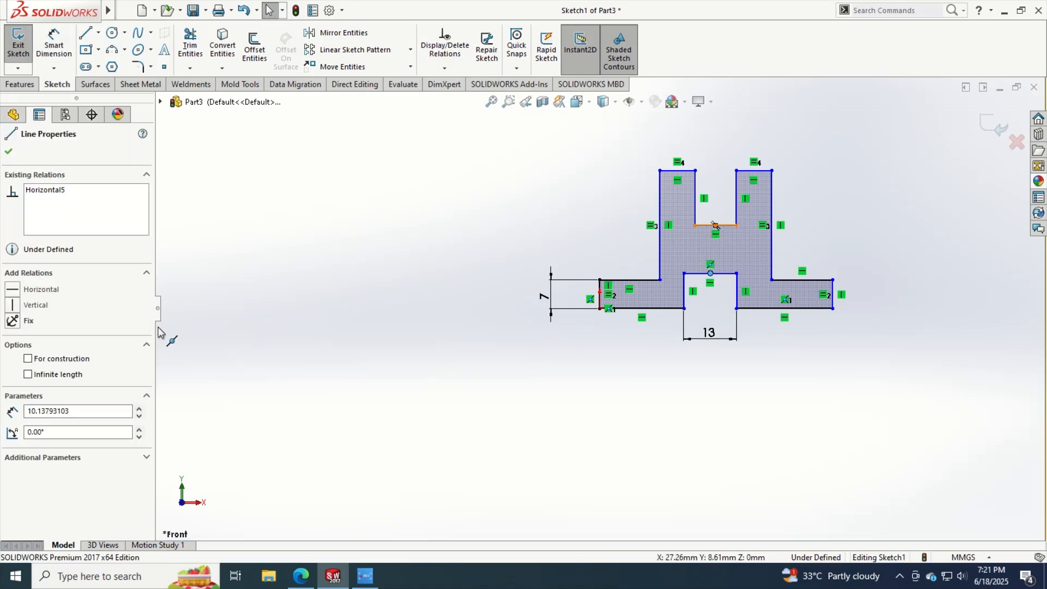
pyautogui.click(13, 378)
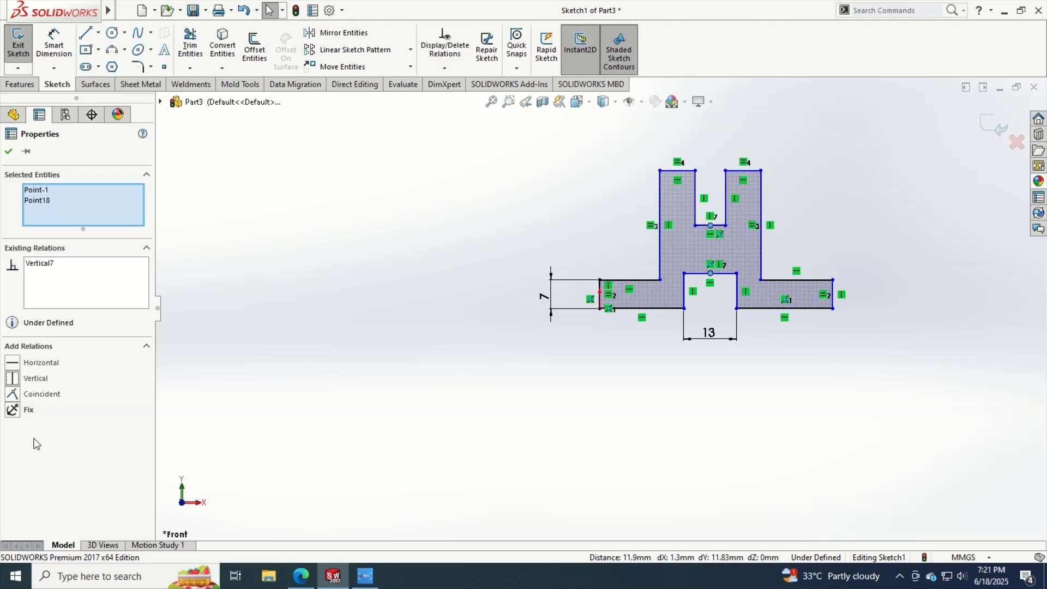
pyautogui.press('Escape')
# Step: Check the reference PDF drawing and dimension the right foot's upper edge to 13 mm
pyautogui.hotkey('alt', 'Tab')
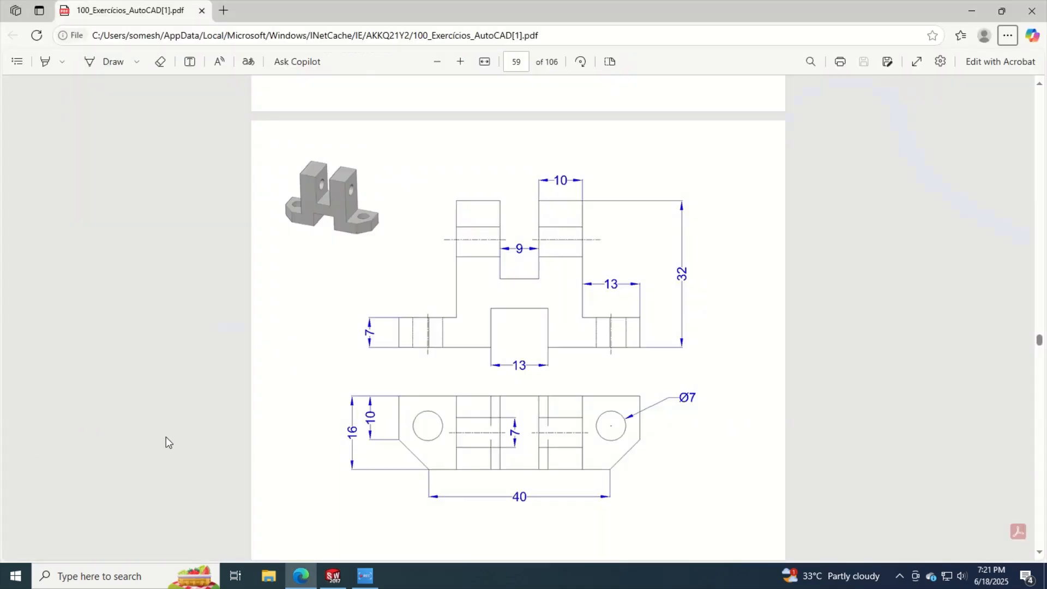
pyautogui.hotkey('alt', 'Tab')
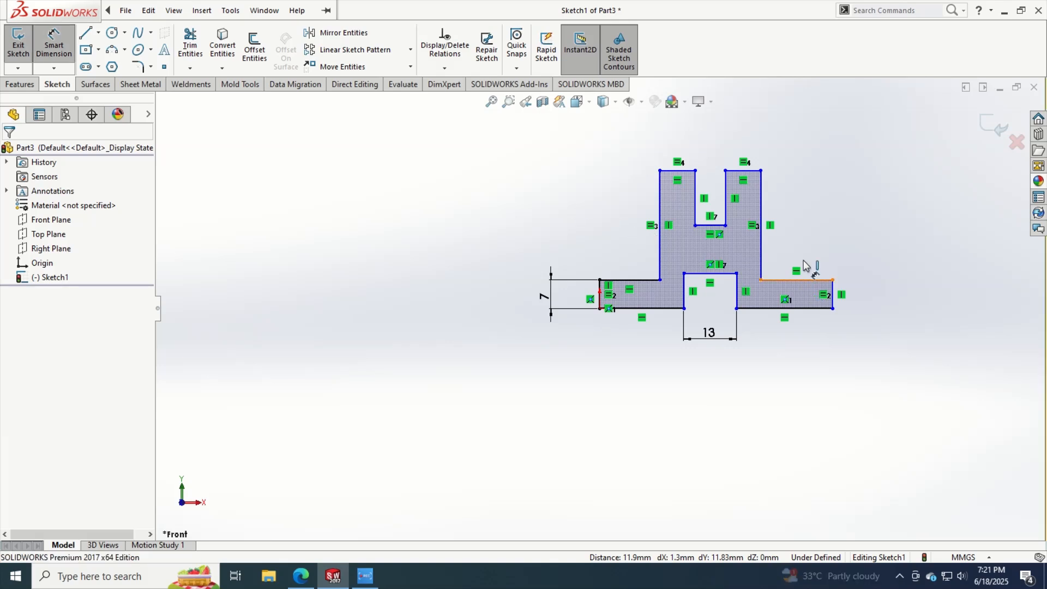
pyautogui.click(802, 282)
pyautogui.click(802, 244)
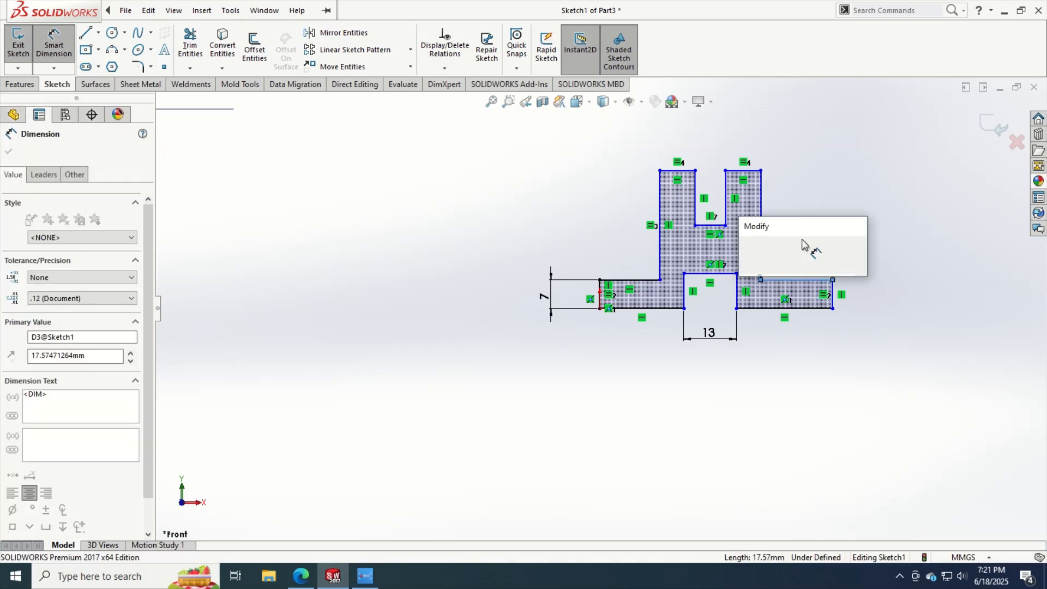
pyautogui.write('13')
pyautogui.press('Return')
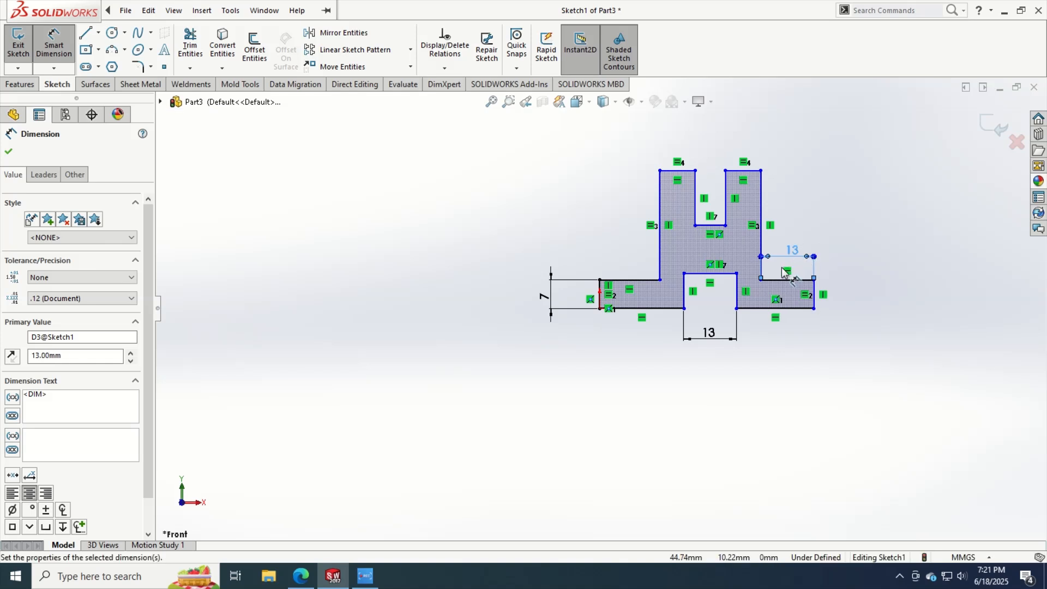
pyautogui.press('Escape')
# Step: Add an equal relation between the upper edges of the two feet
pyautogui.click(783, 281)
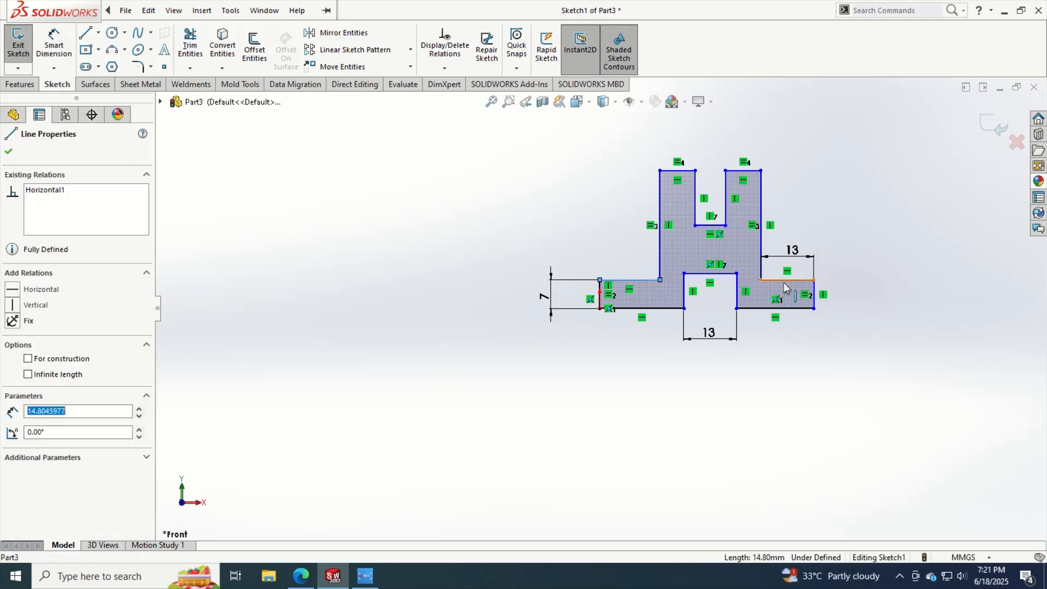
pyautogui.keyDown('ctrl'); pyautogui.click(616, 282); pyautogui.keyUp('ctrl')
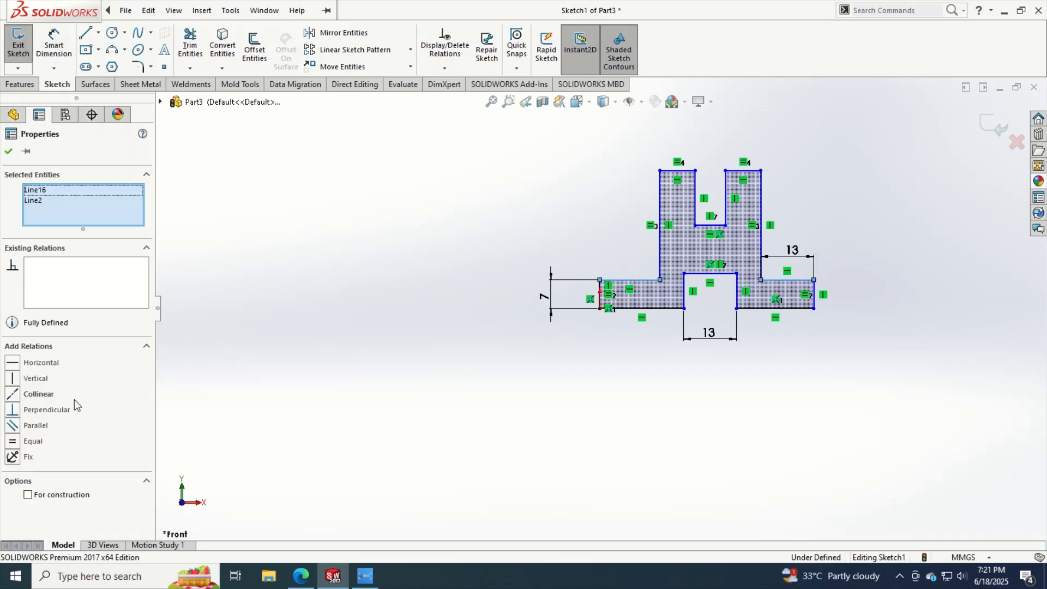
pyautogui.click(12, 442)
pyautogui.press('Escape')
# Step: Check the reference PDF drawing and dimension the gap between the two posts to 9 mm
pyautogui.hotkey('alt', 'Tab')
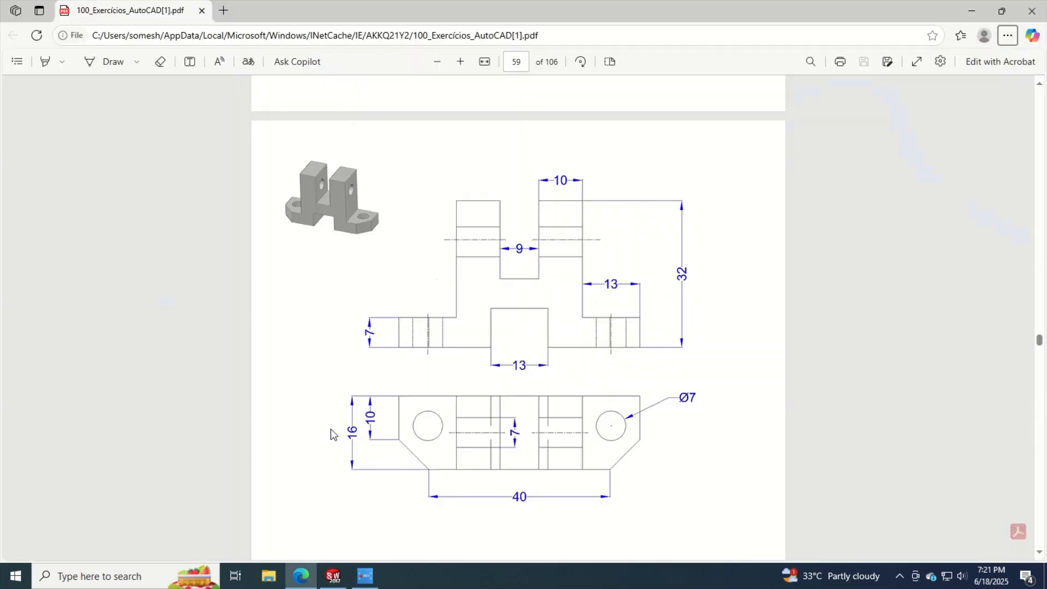
pyautogui.hotkey('alt', 'Tab')
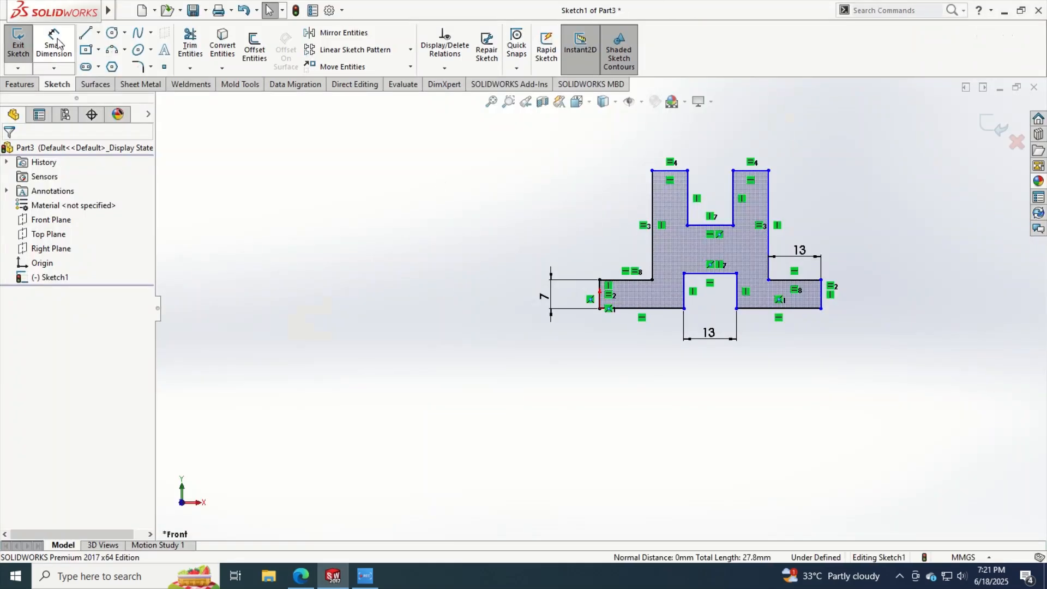
pyautogui.click(56, 42)
pyautogui.click(688, 216)
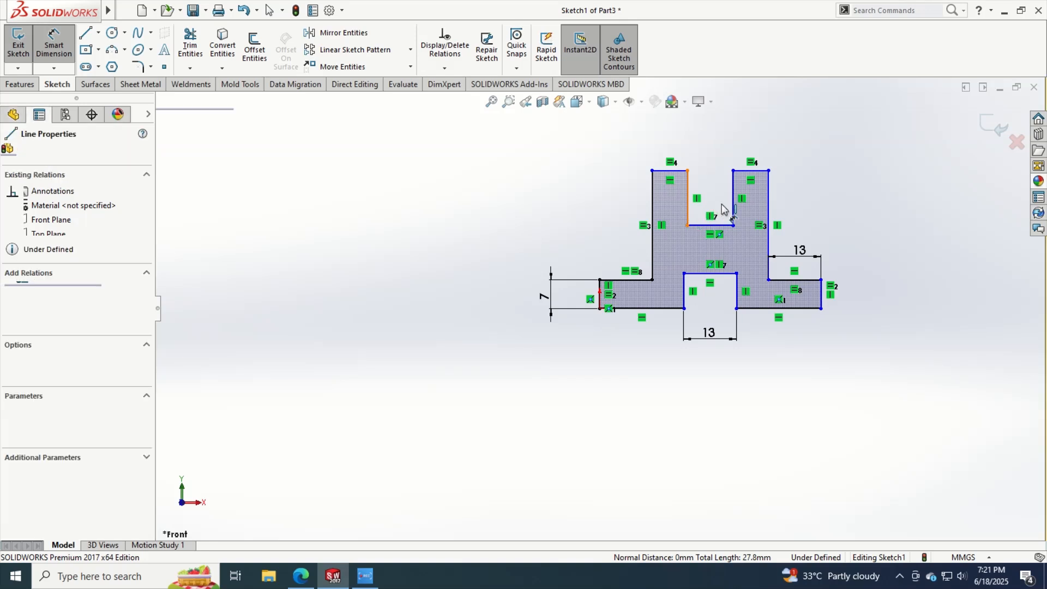
pyautogui.click(733, 199)
pyautogui.click(716, 167)
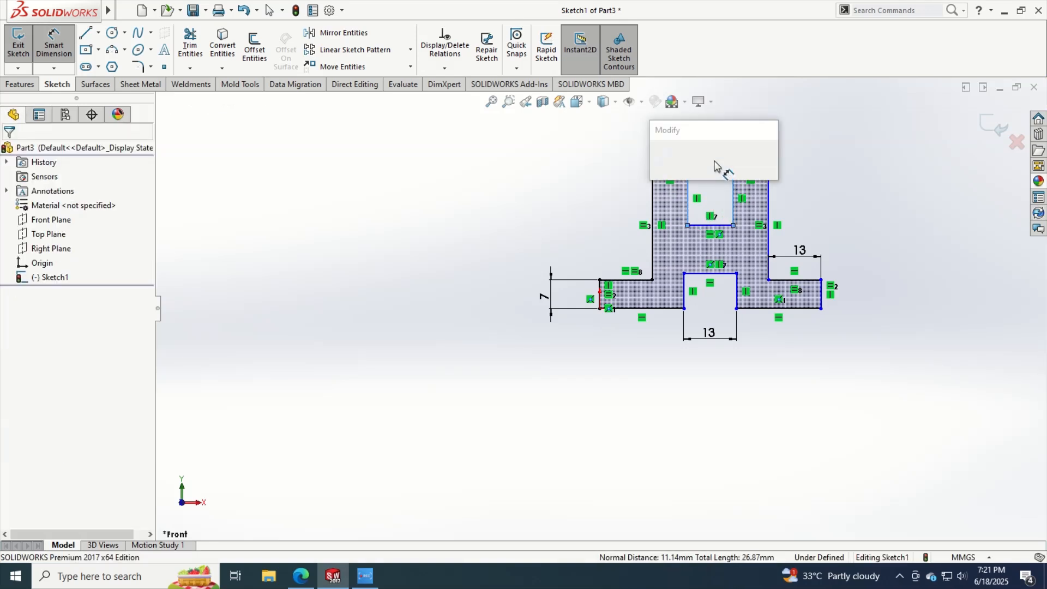
pyautogui.press('Return')
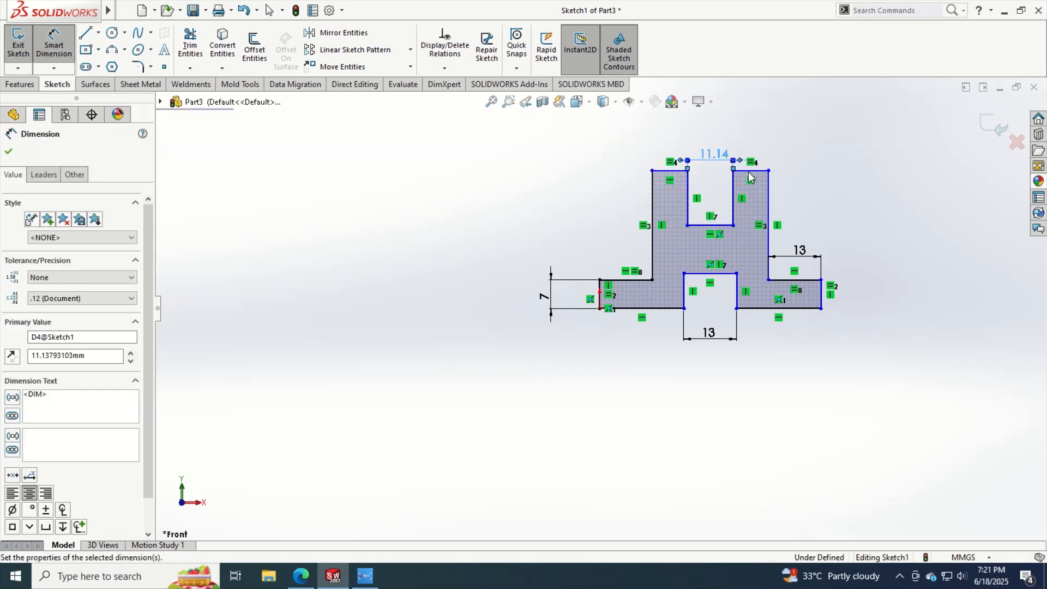
# Step: Dimension the top edge of the right post to 10 mm
pyautogui.click(755, 171)
pyautogui.click(755, 143)
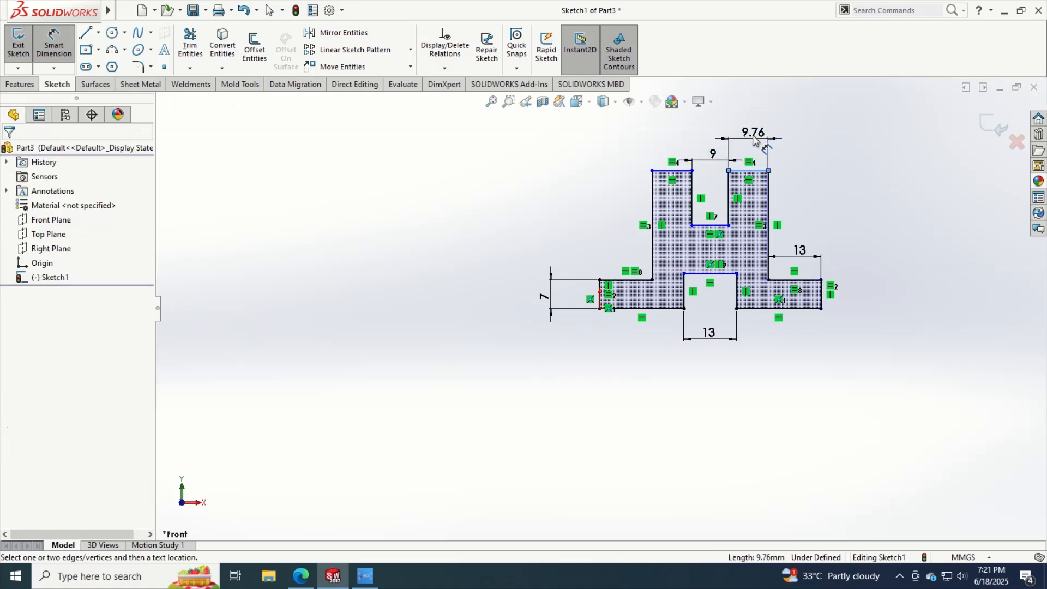
pyautogui.write('10')
pyautogui.press('Return')
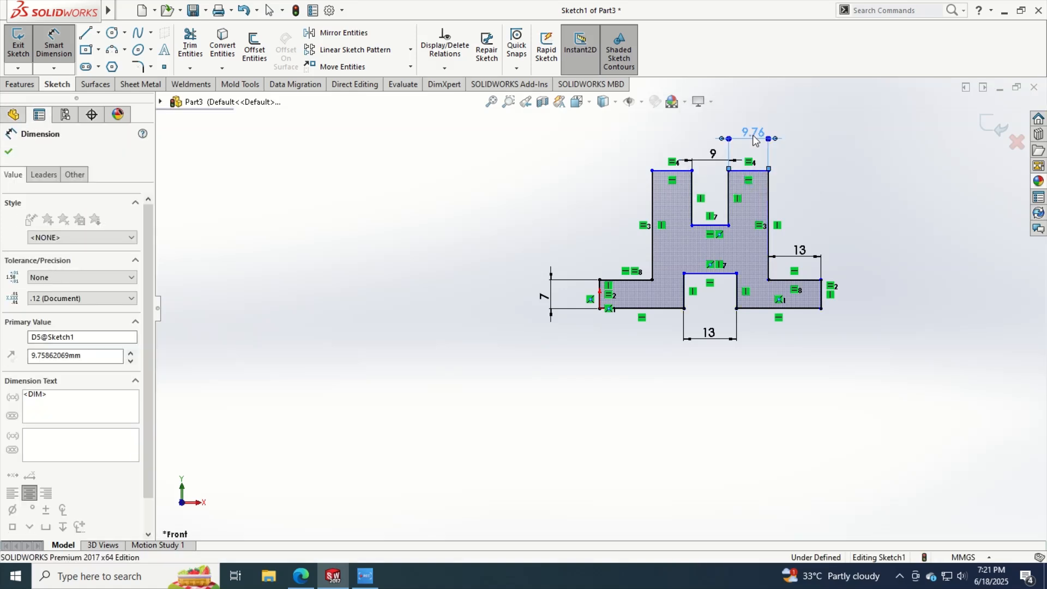
# Step: Check the reference PDF drawing and dimension the overall height from the base line to the post tops to 32 mm
pyautogui.hotkey('alt', 'Tab')
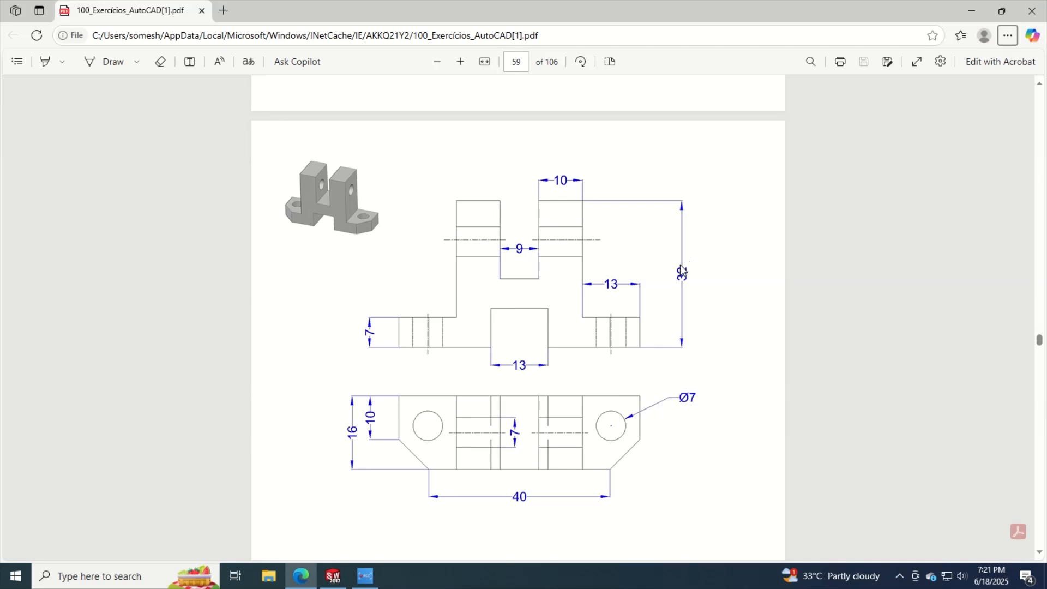
pyautogui.hotkey('alt', 'Tab')
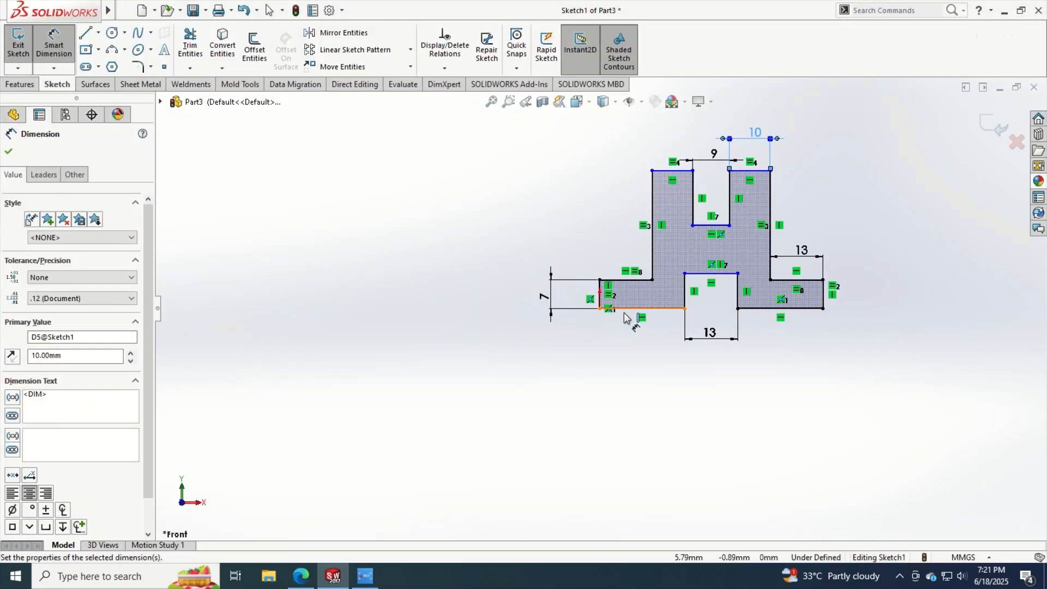
pyautogui.click(633, 309)
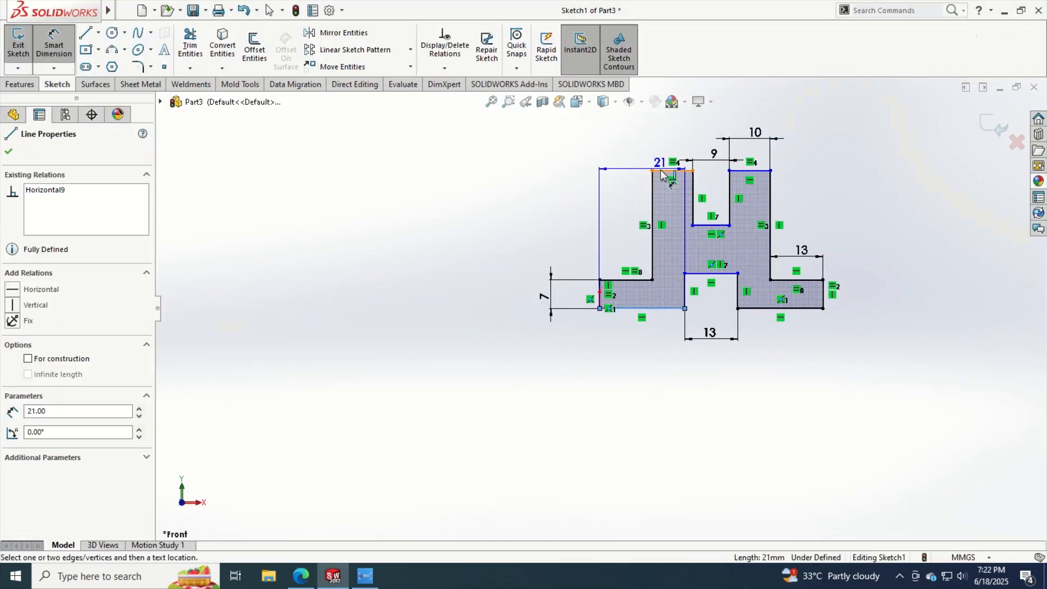
pyautogui.click(662, 173)
pyautogui.click(485, 232)
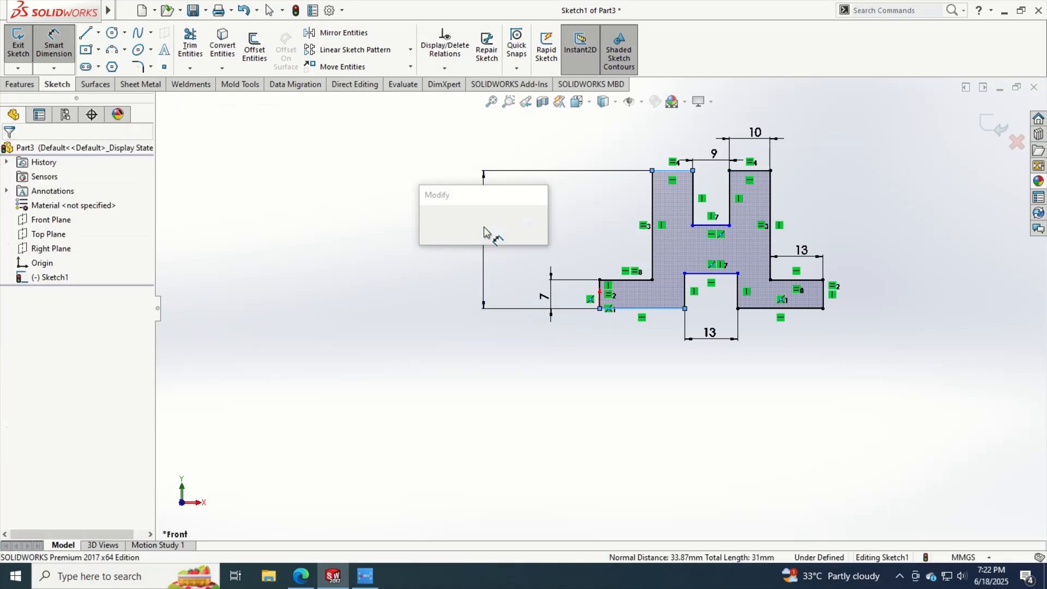
pyautogui.write('32')
pyautogui.press('Return')
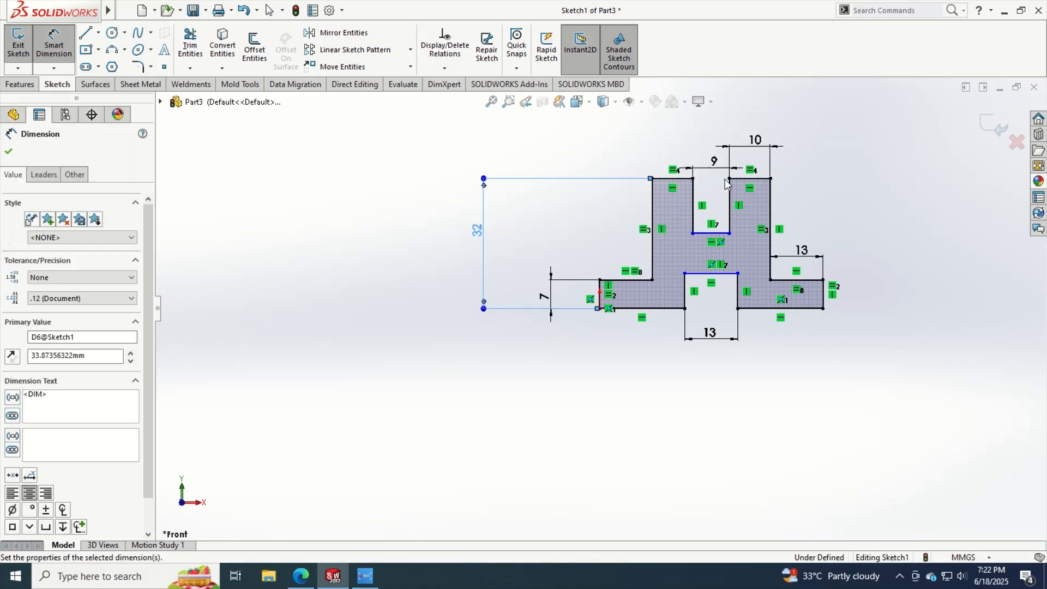
pyautogui.press('Escape')
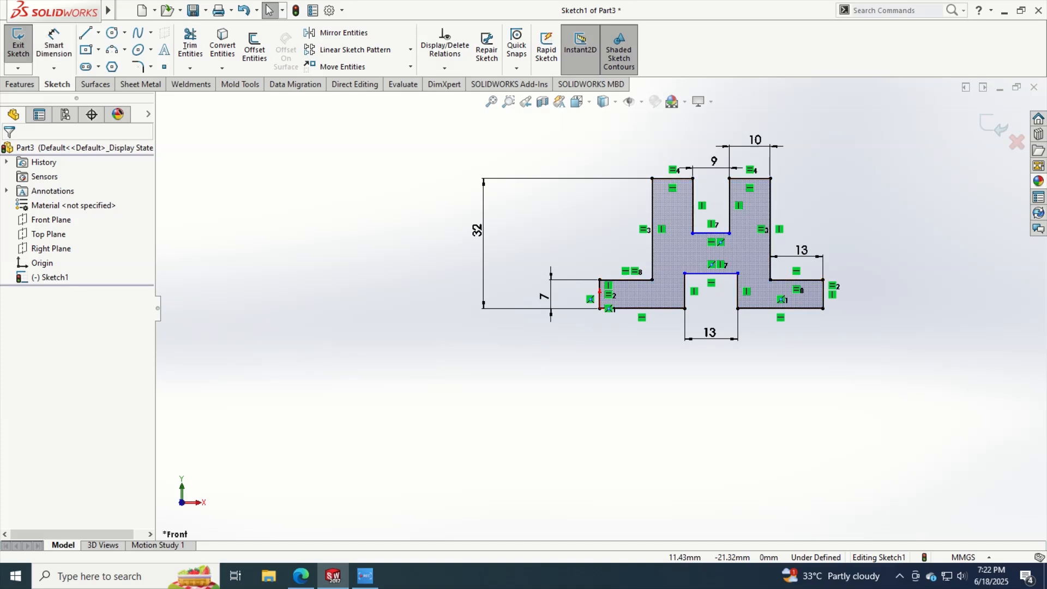
# Step: Exit the sketch and extrude the profile as a blind boss to the drawing's 16 mm depth, with the direction reversed
pyautogui.click(987, 130)
pyautogui.moveTo(909, 304)
pyautogui.mouseDown(button='middle')
pyautogui.moveTo(889, 316)
pyautogui.moveTo(661, 309)
pyautogui.mouseUp(button='middle')
pyautogui.click(27, 85)
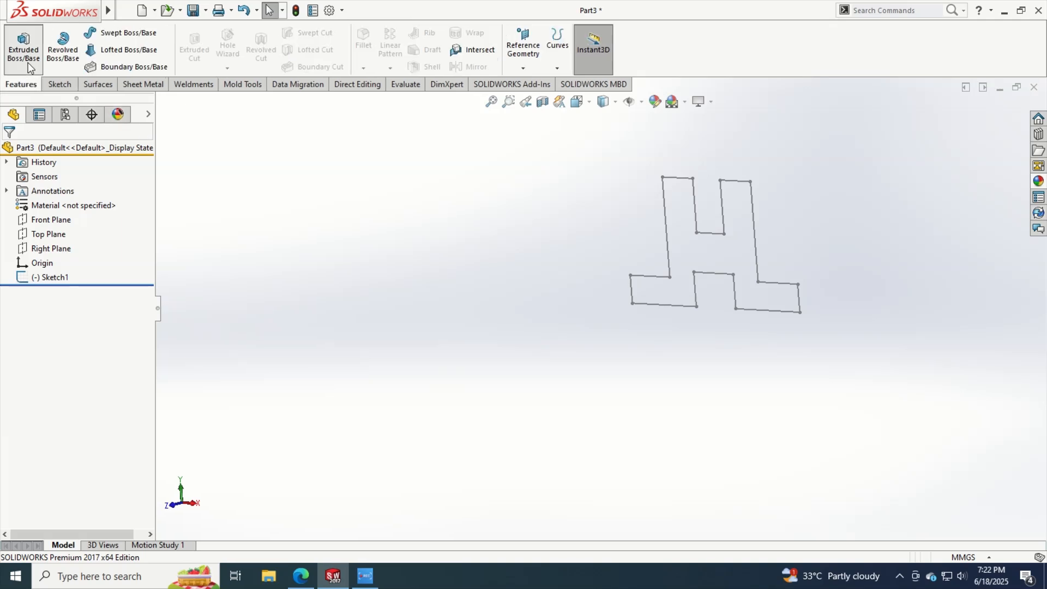
pyautogui.click(24, 46)
pyautogui.click(649, 276)
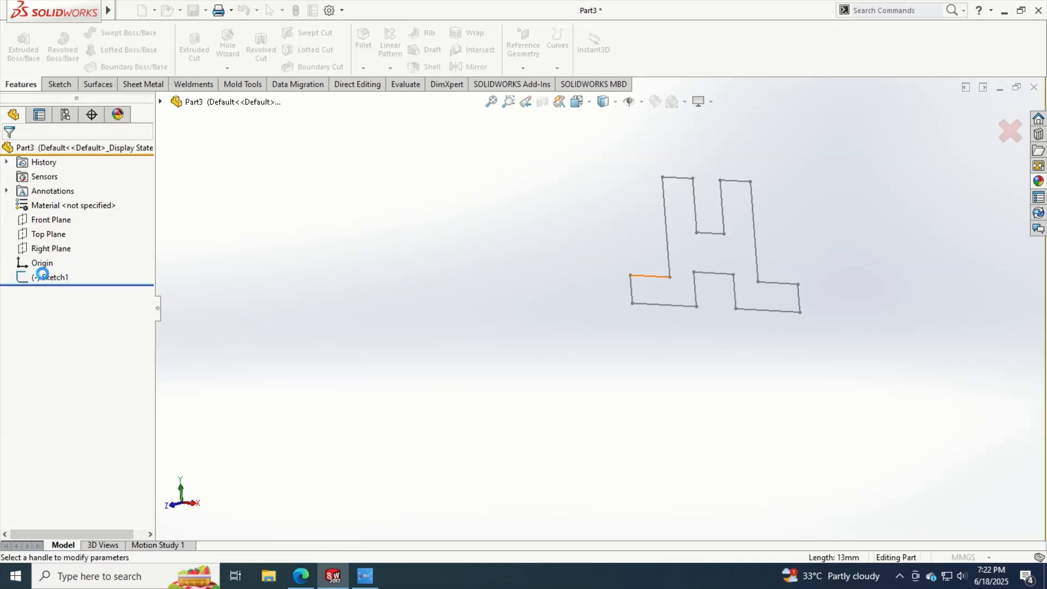
pyautogui.hotkey('alt', 'Tab')
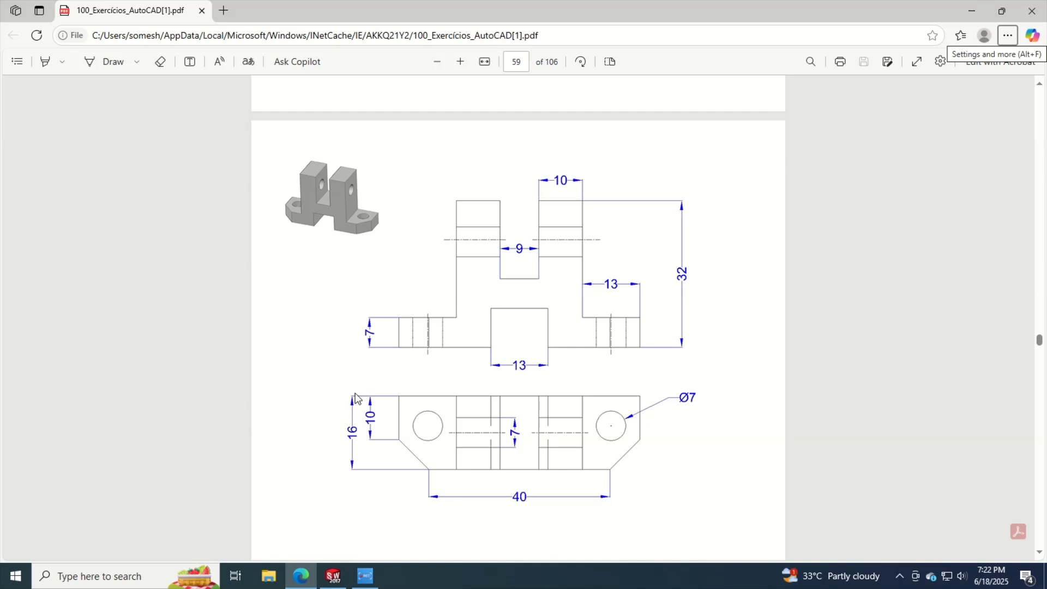
pyautogui.hotkey('alt', 'Tab')
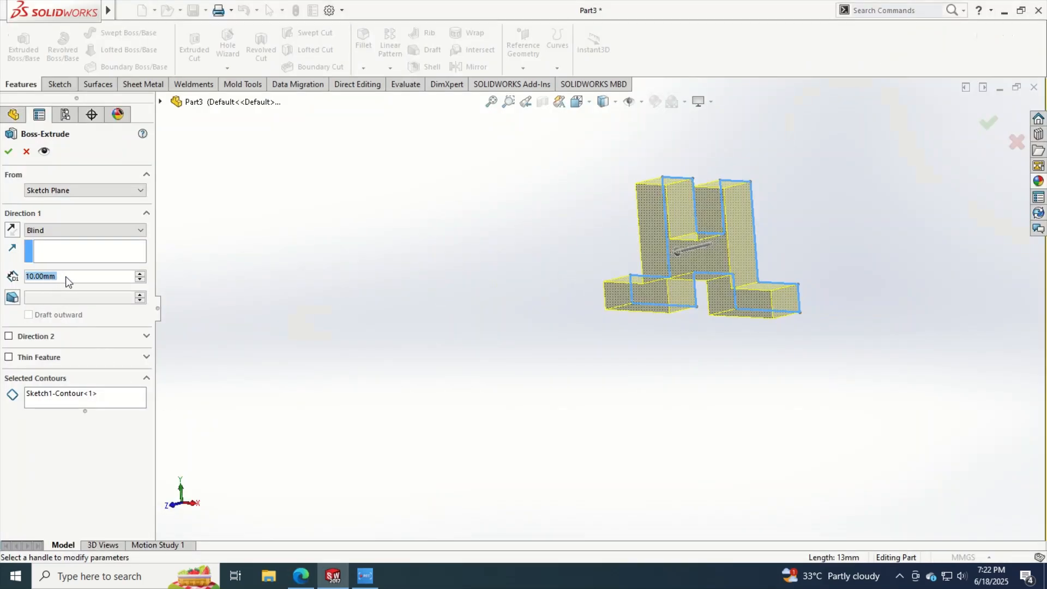
pyautogui.write('16')
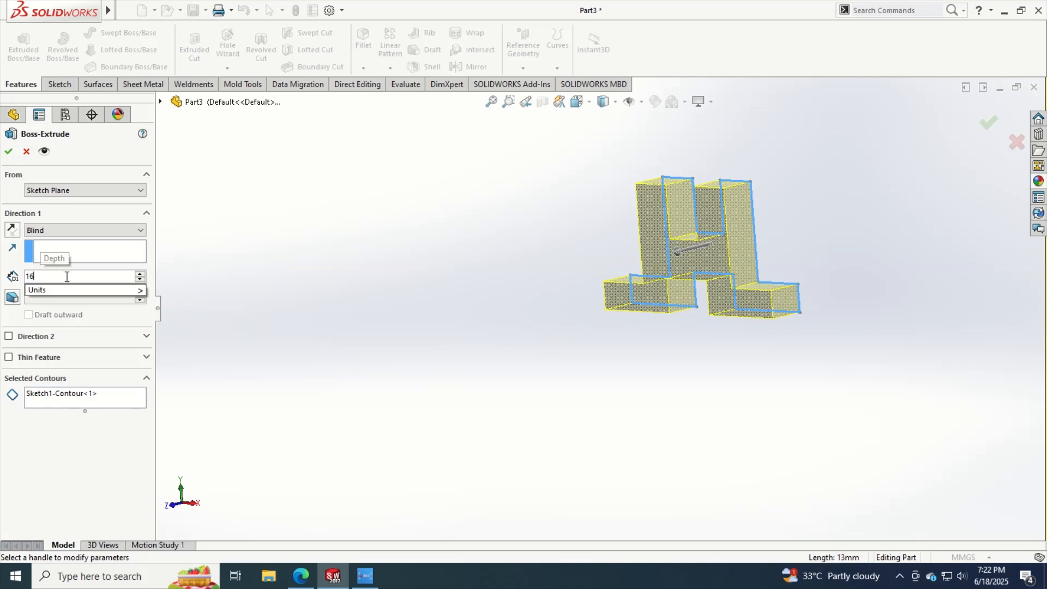
pyautogui.press('Return')
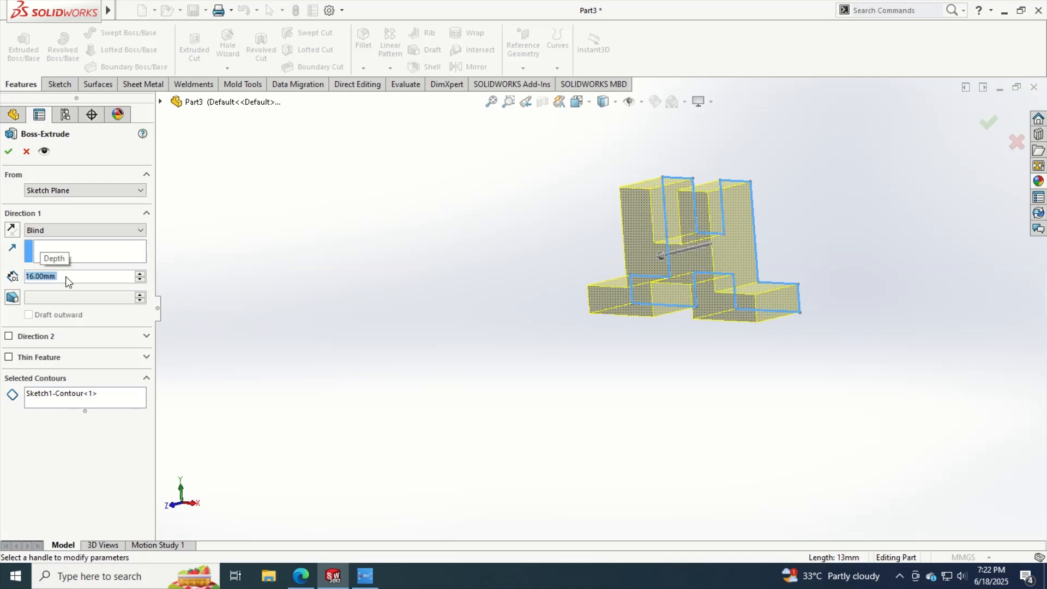
pyautogui.click(11, 228)
pyautogui.click(8, 151)
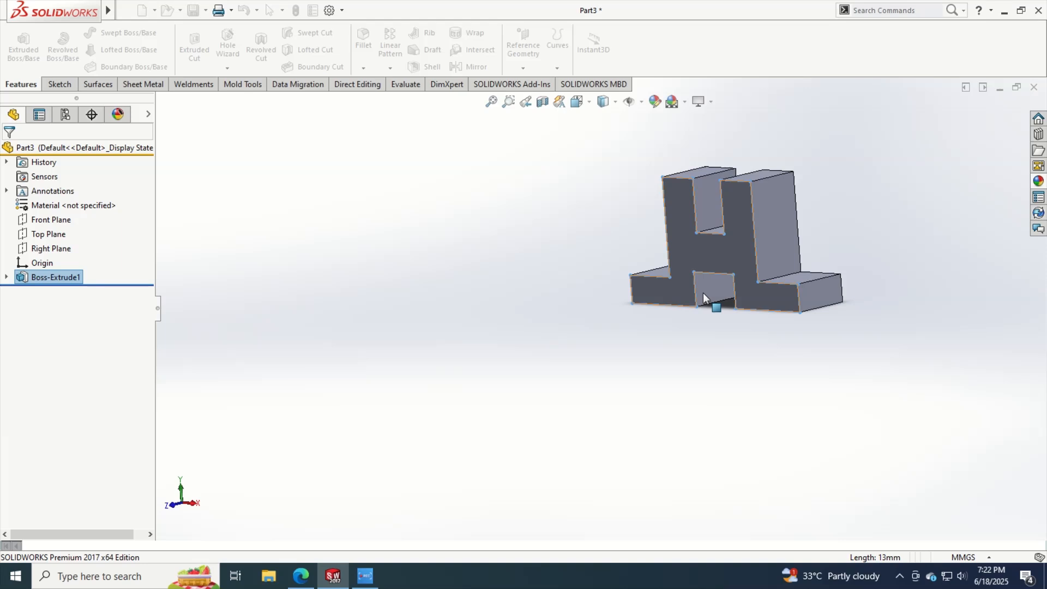
# Step: Check the reference PDF drawing and sketch a 7 mm diameter circle near the top of the right post's outer side face
pyautogui.click(774, 218)
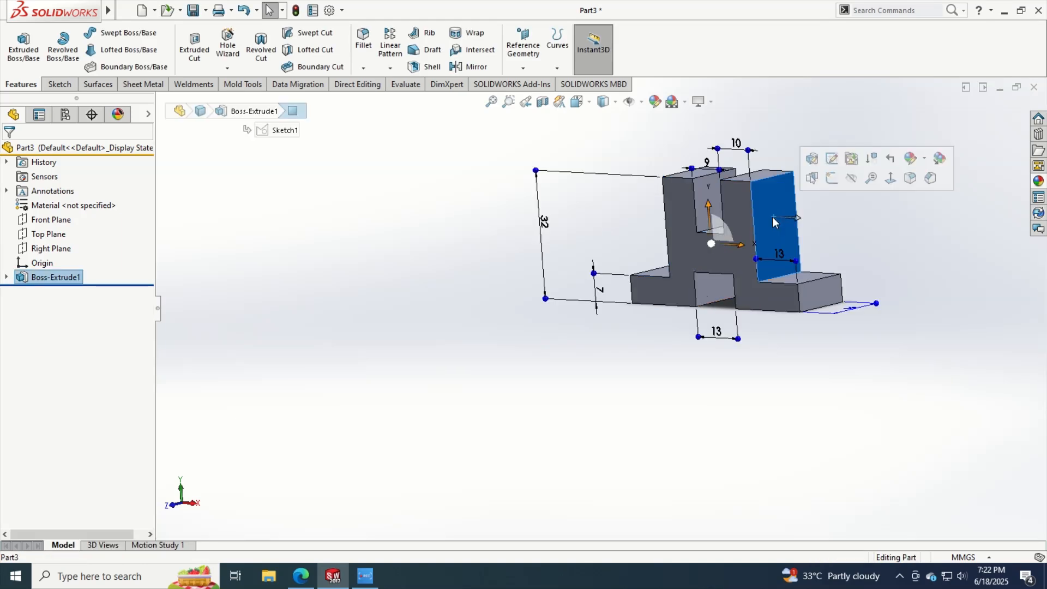
pyautogui.click(891, 178)
pyautogui.click(300, 576)
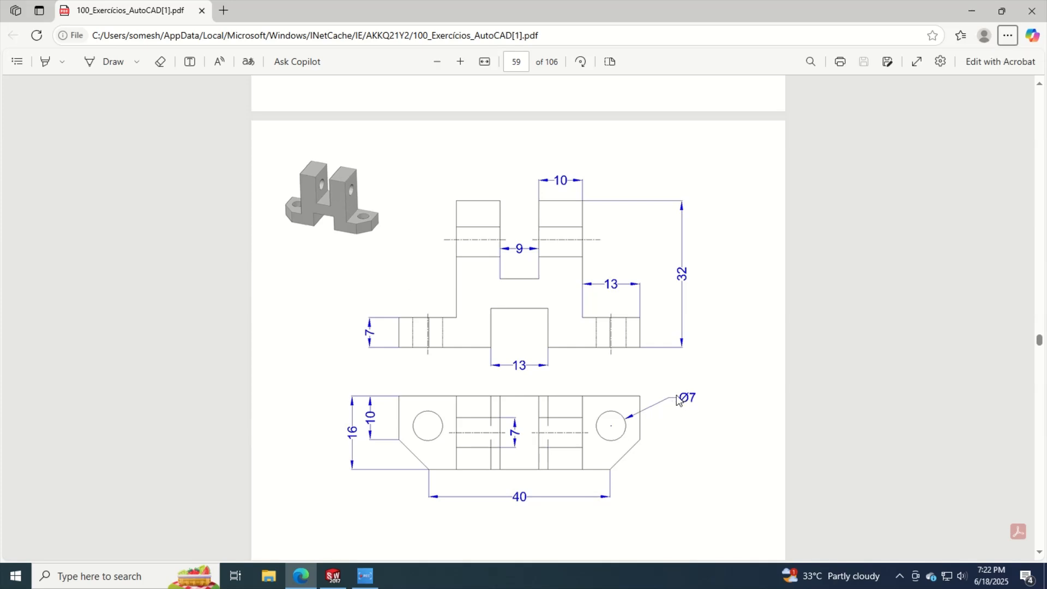
pyautogui.hotkey('alt', 'Tab')
pyautogui.click(60, 85)
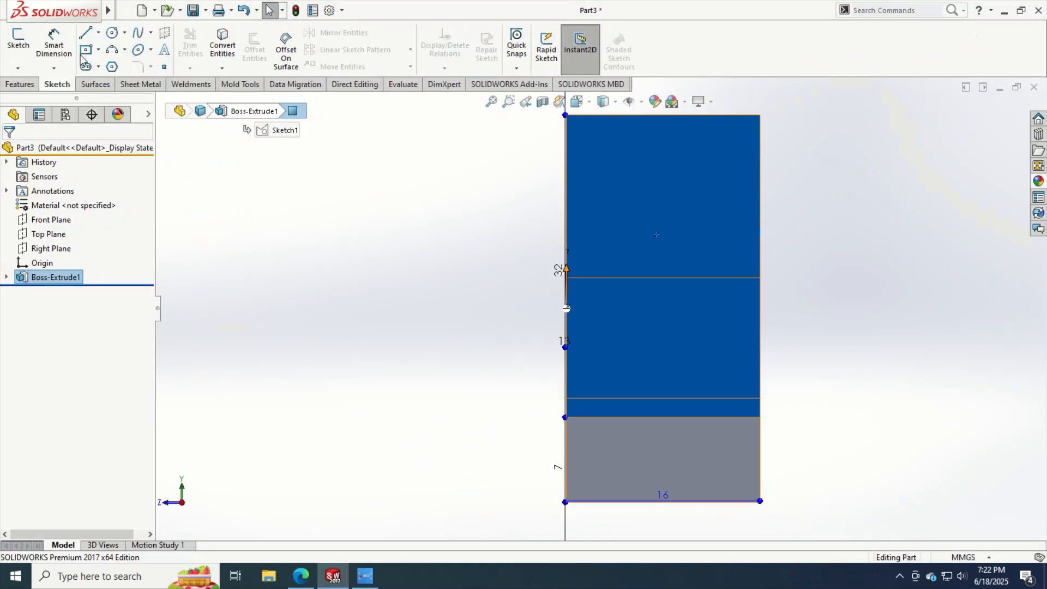
pyautogui.click(111, 32)
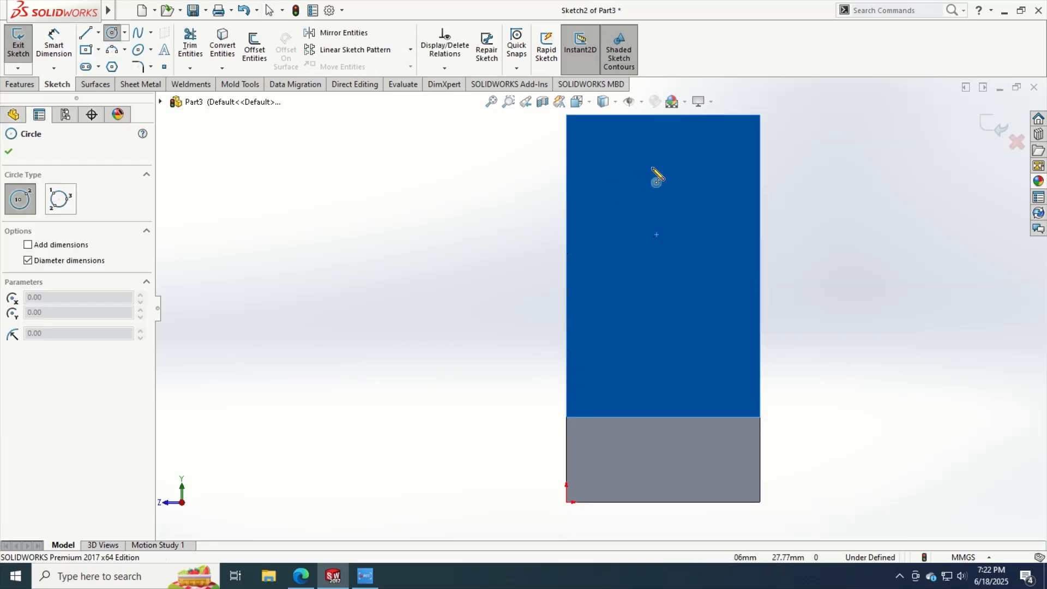
pyautogui.click(654, 172)
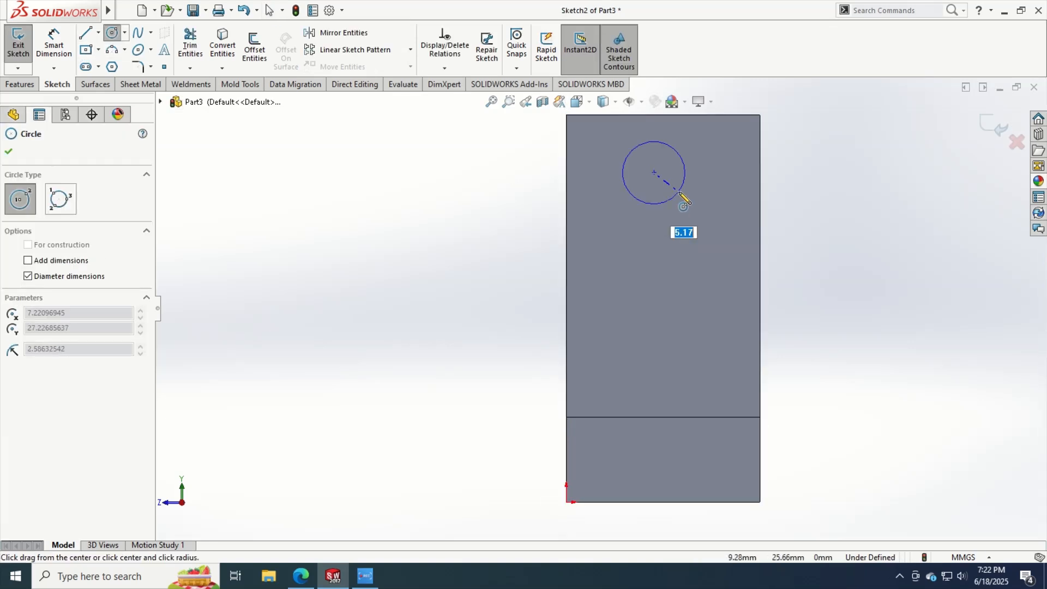
pyautogui.write('7')
pyautogui.press('Return')
pyautogui.press('Escape')
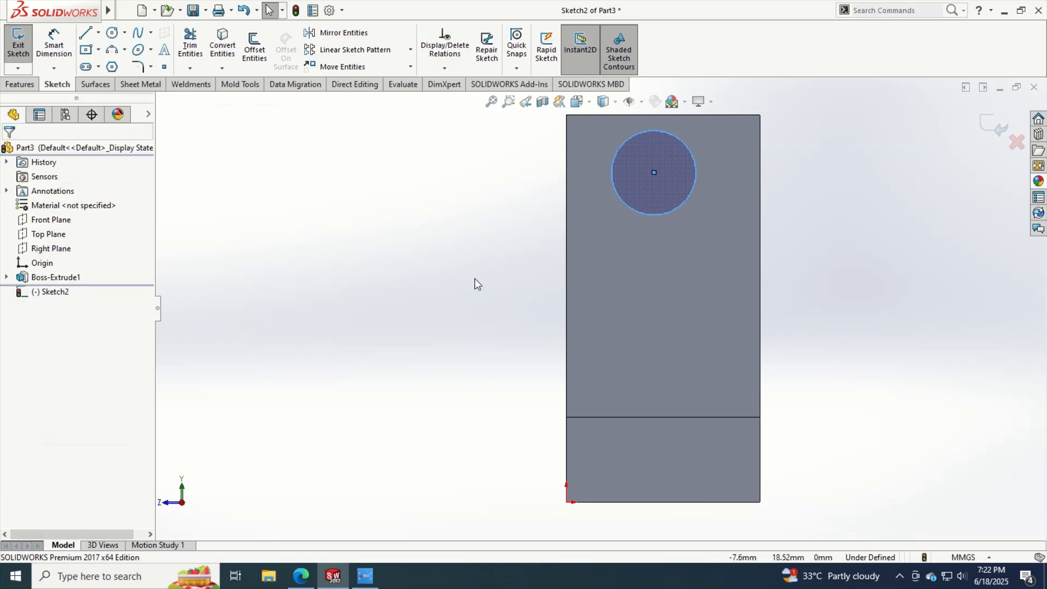
# Step: Measure the distance between the floor of the gap and the top face of the right post
pyautogui.moveTo(478, 284); pyautogui.dragTo(528, 327, button='middle')
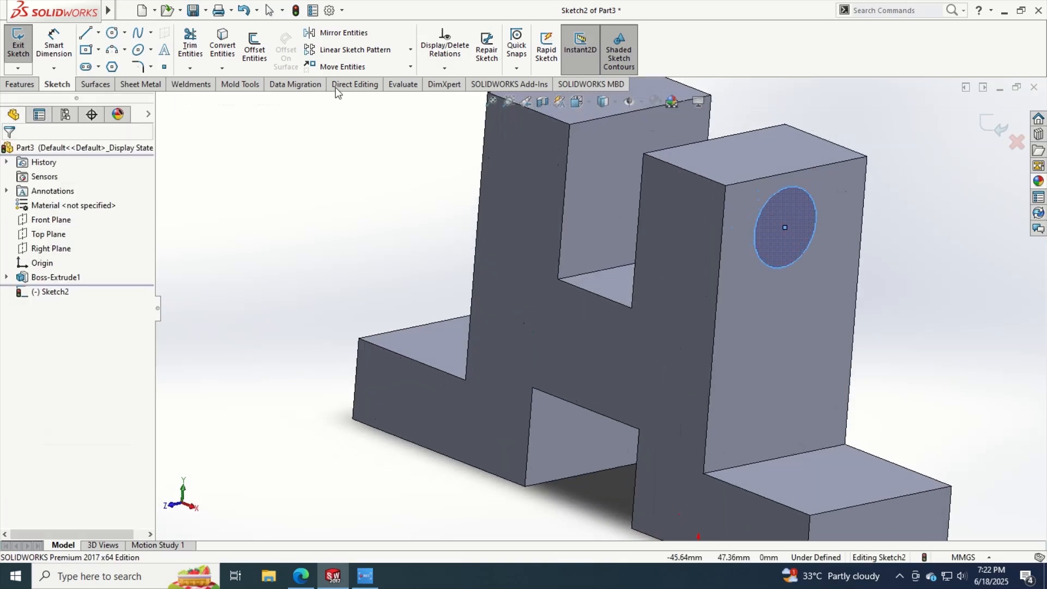
pyautogui.click(407, 84)
pyautogui.click(53, 58)
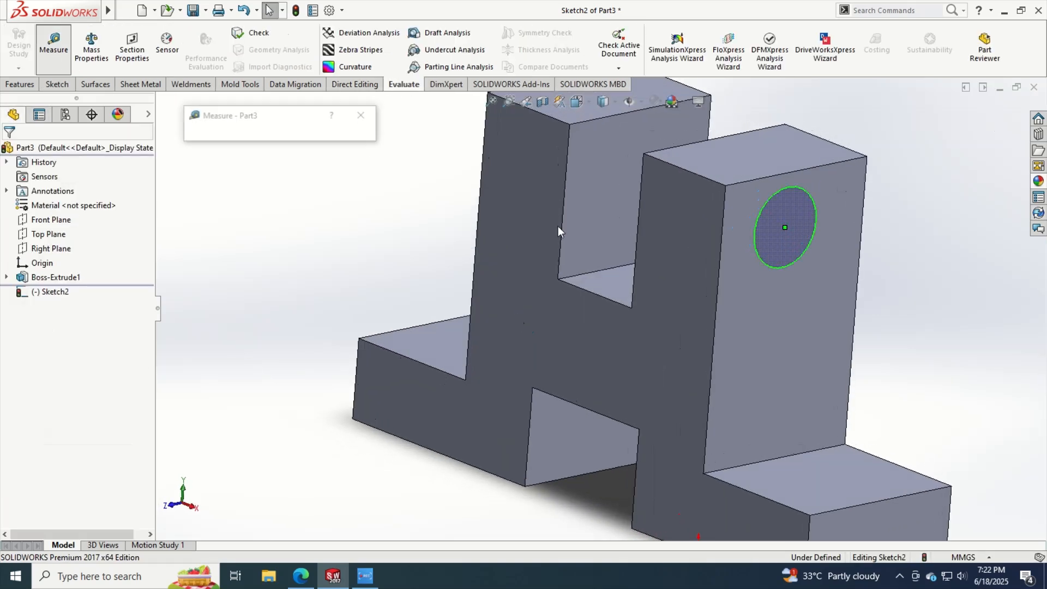
pyautogui.click(625, 281)
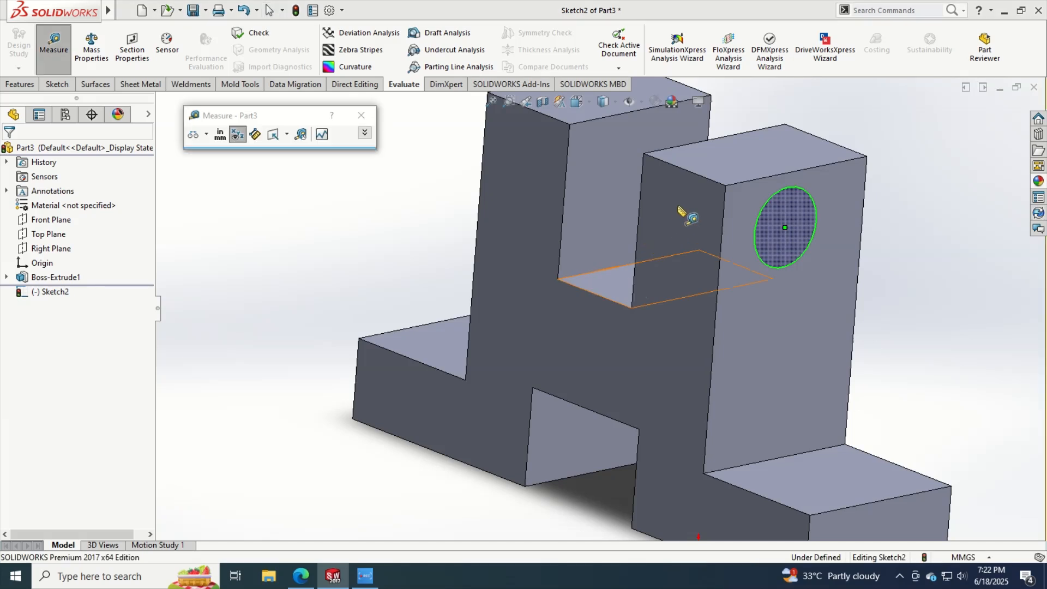
pyautogui.click(722, 165)
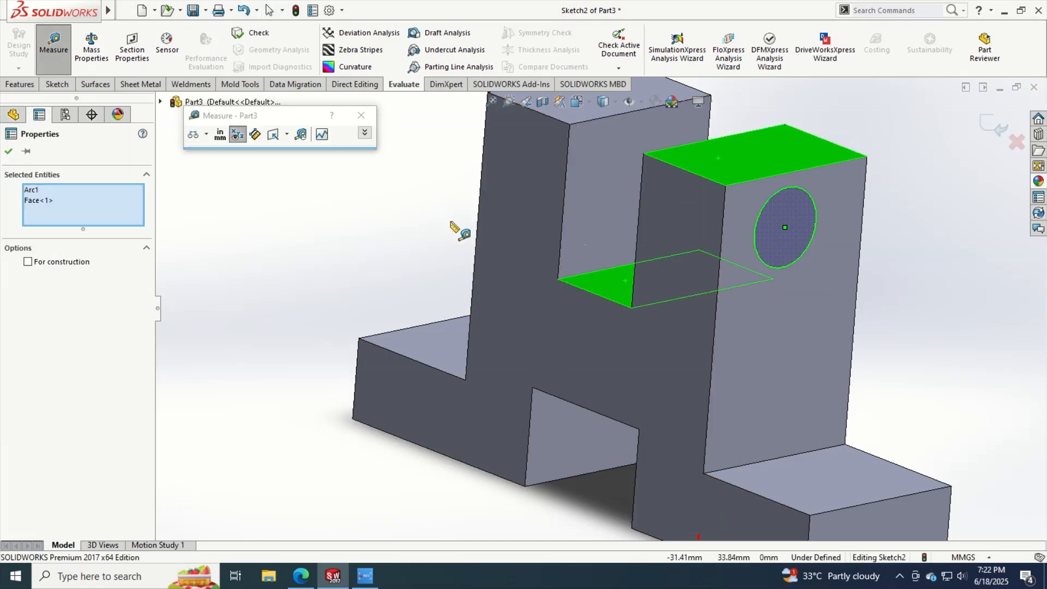
pyautogui.press('Escape')
pyautogui.click(53, 50)
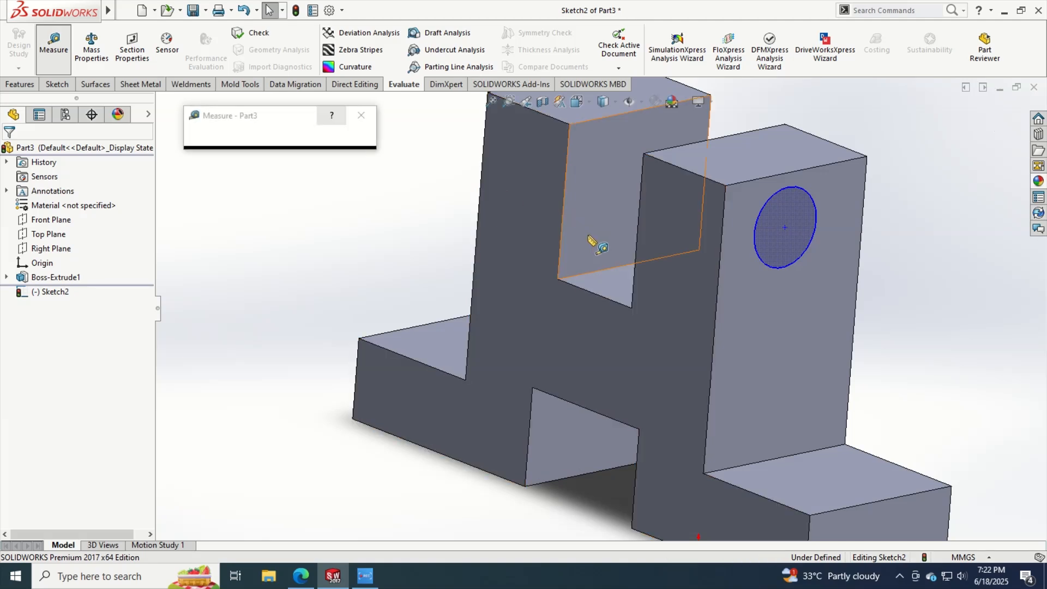
pyautogui.click(604, 282)
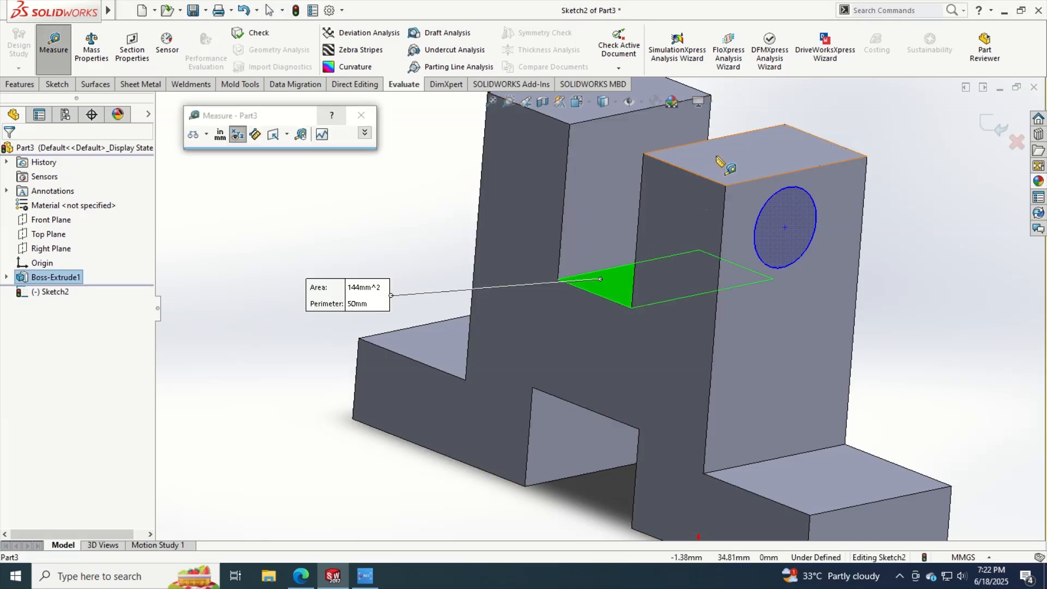
pyautogui.click(720, 162)
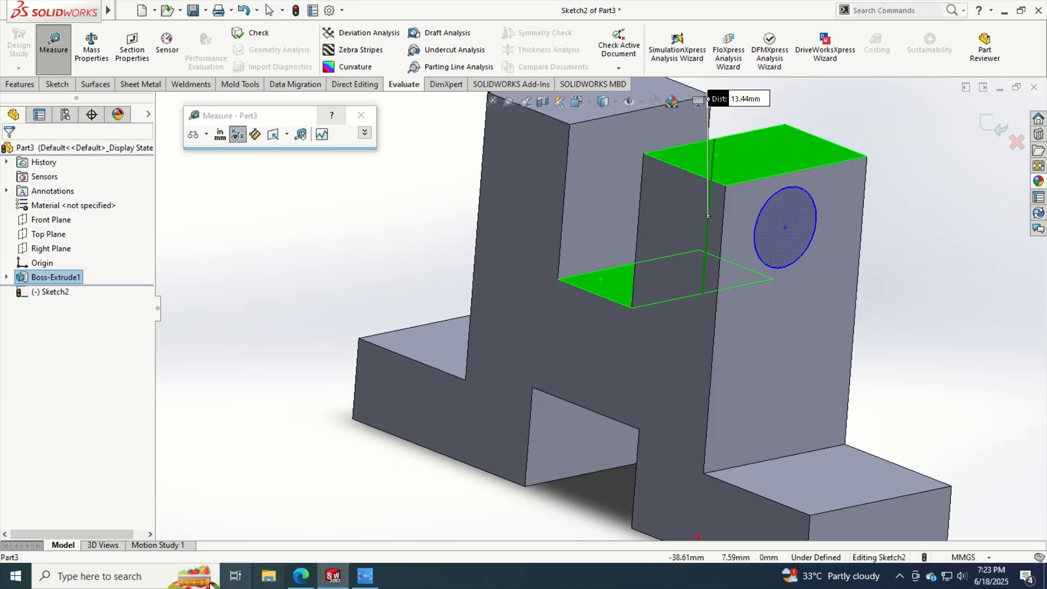
# Step: Switch to Calculator and divide the measured post height of 13.44 mm by 2
pyautogui.click(175, 579)
pyautogui.write('ca')
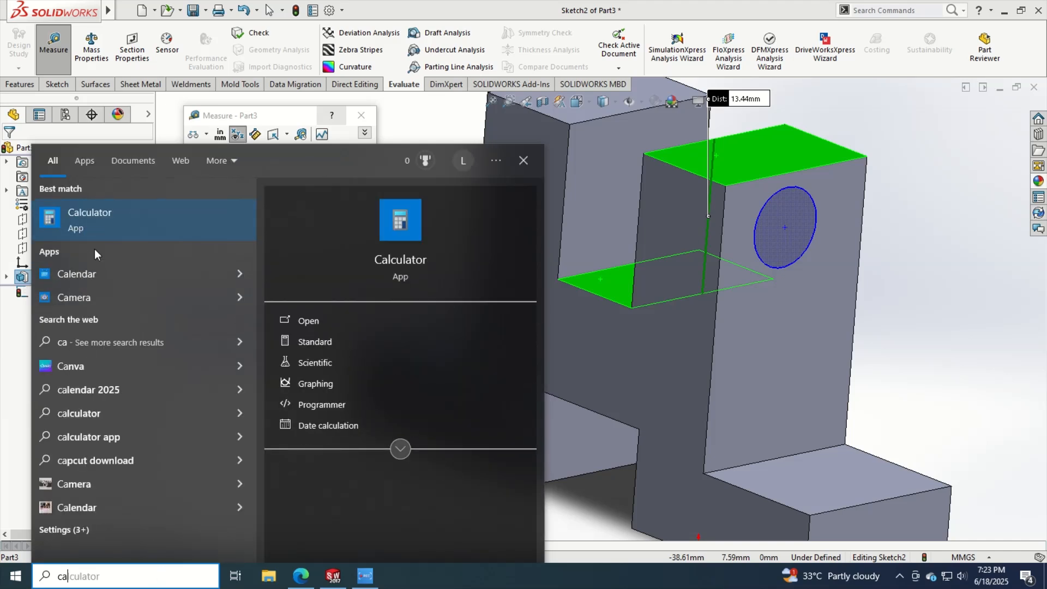
pyautogui.click(103, 225)
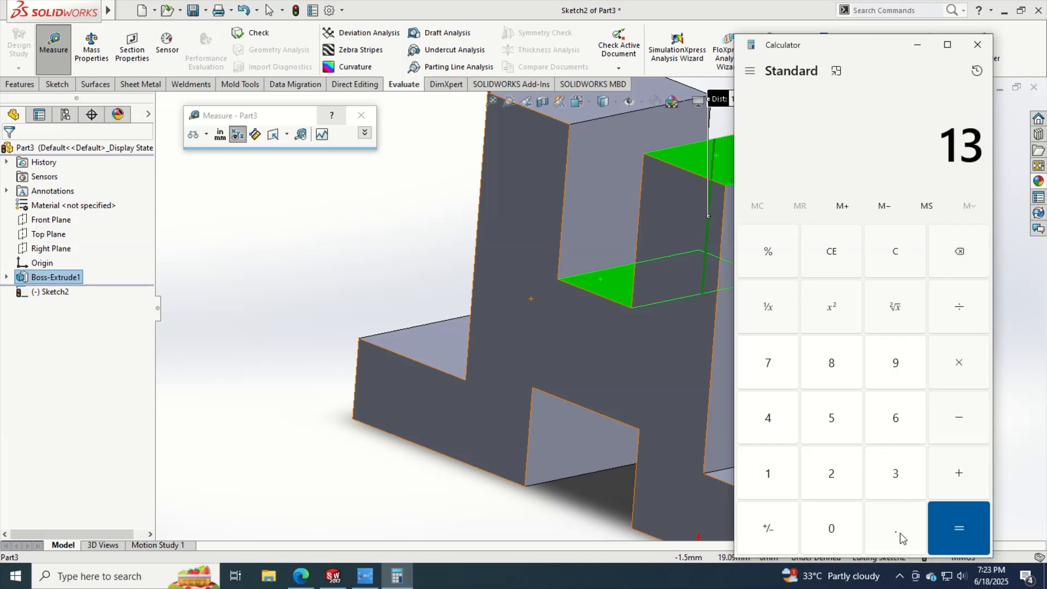
pyautogui.click(899, 536)
pyautogui.click(766, 423)
pyautogui.click(767, 422)
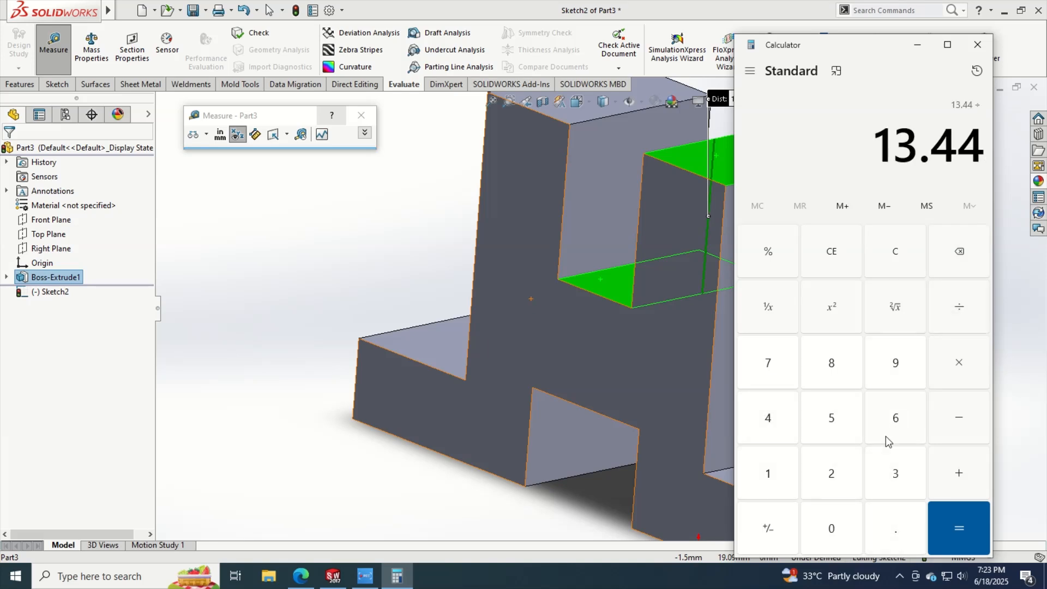
pyautogui.click(840, 483)
pyautogui.click(959, 528)
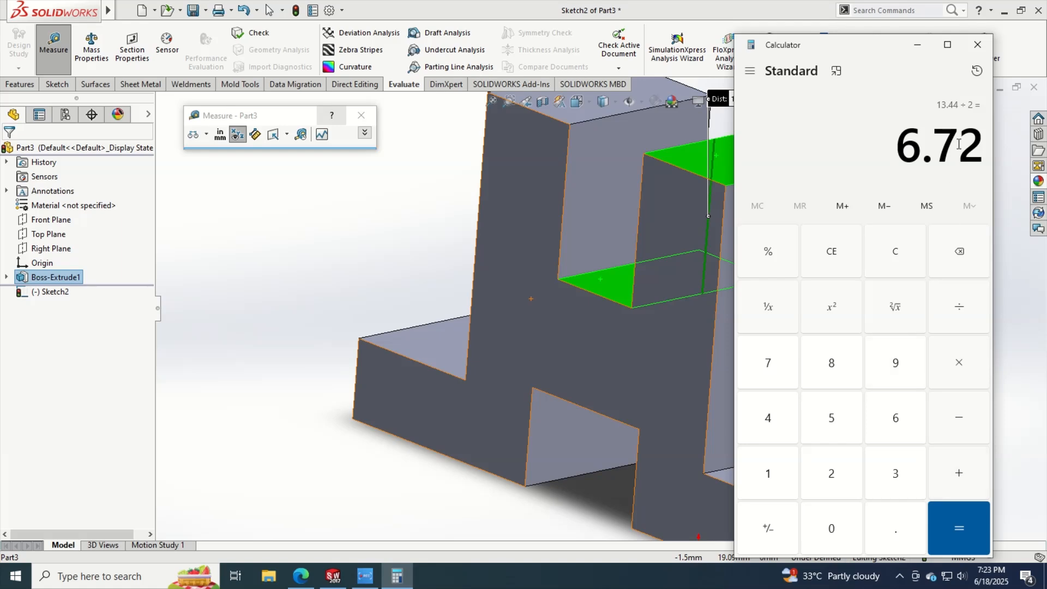
pyautogui.click(920, 48)
# Step: Check the reference PDF drawing and dimension the circle's center 6.72 mm below the top edge of the right post's side face
pyautogui.hotkey('alt', 'Tab')
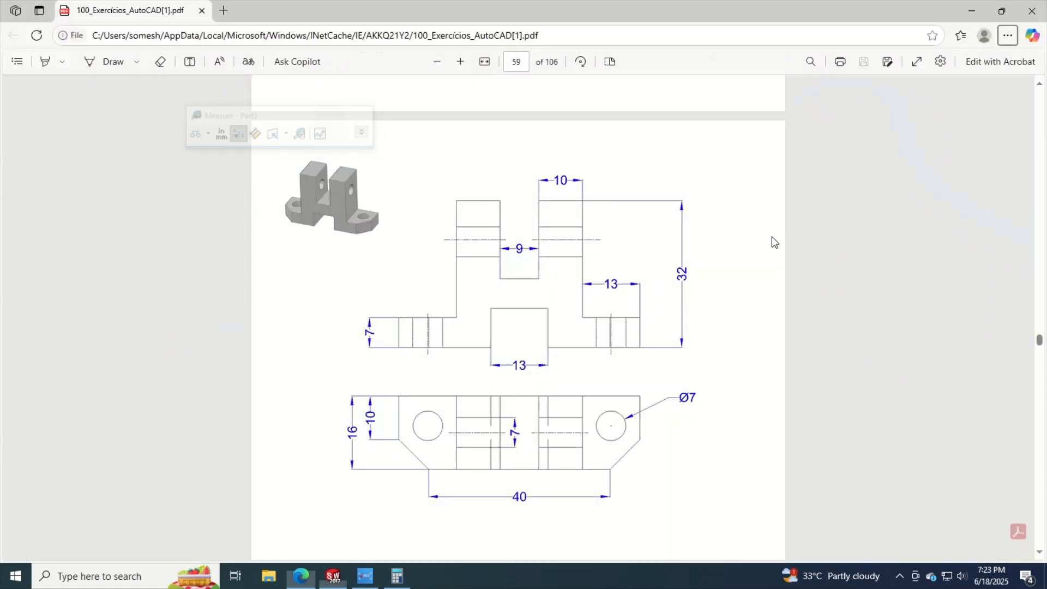
pyautogui.click(333, 576)
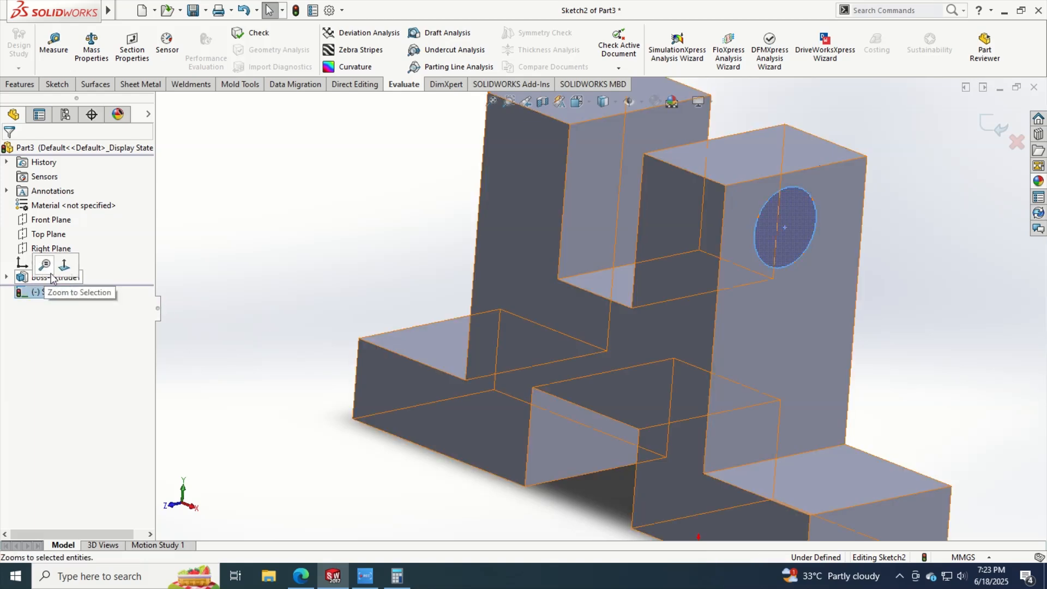
pyautogui.click(793, 309)
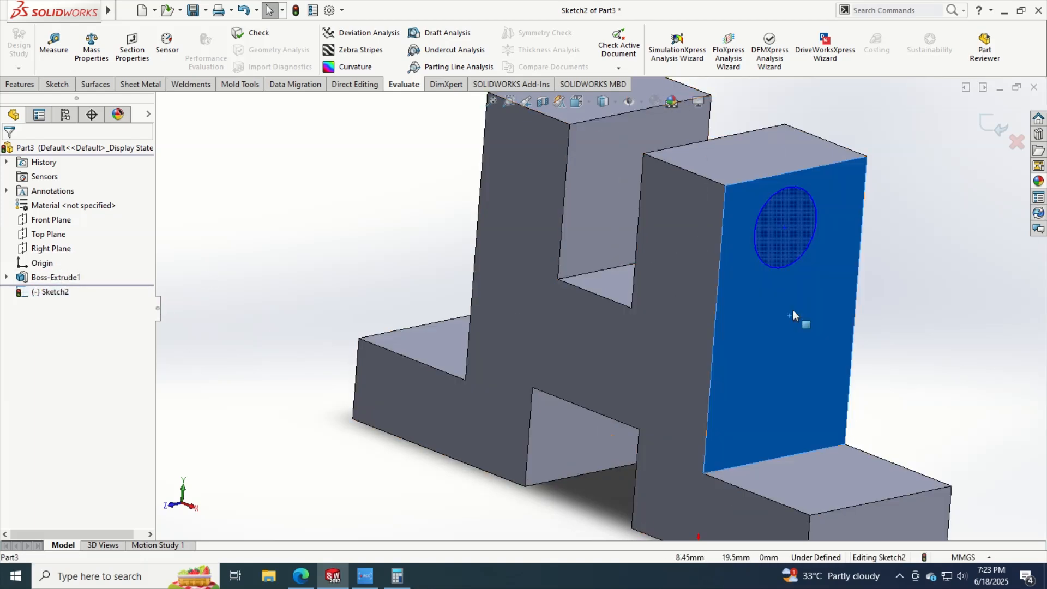
pyautogui.rightClick(820, 247)
pyautogui.click(804, 313)
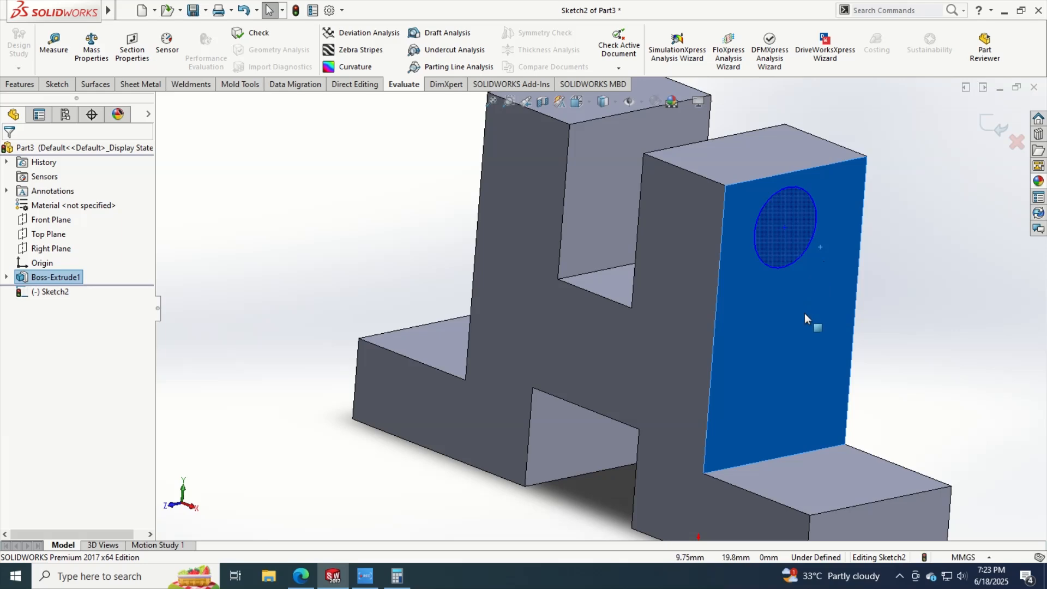
pyautogui.moveTo(805, 314)
pyautogui.mouseDown(button='middle')
pyautogui.moveTo(777, 267)
pyautogui.moveTo(761, 298)
pyautogui.moveTo(738, 307)
pyautogui.mouseUp(button='middle')
pyautogui.press('Escape')
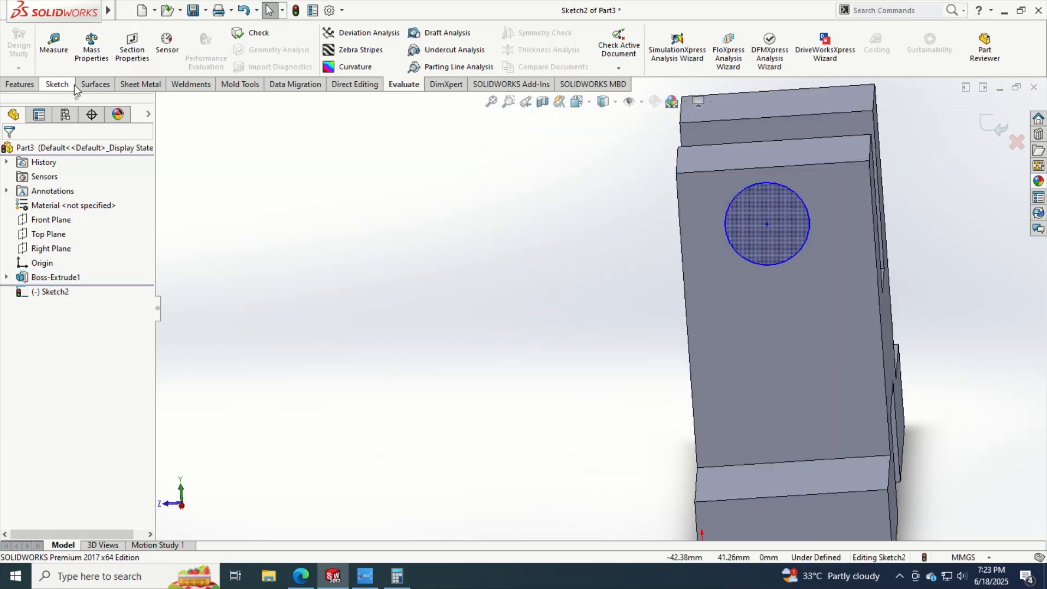
pyautogui.click(68, 84)
pyautogui.click(54, 48)
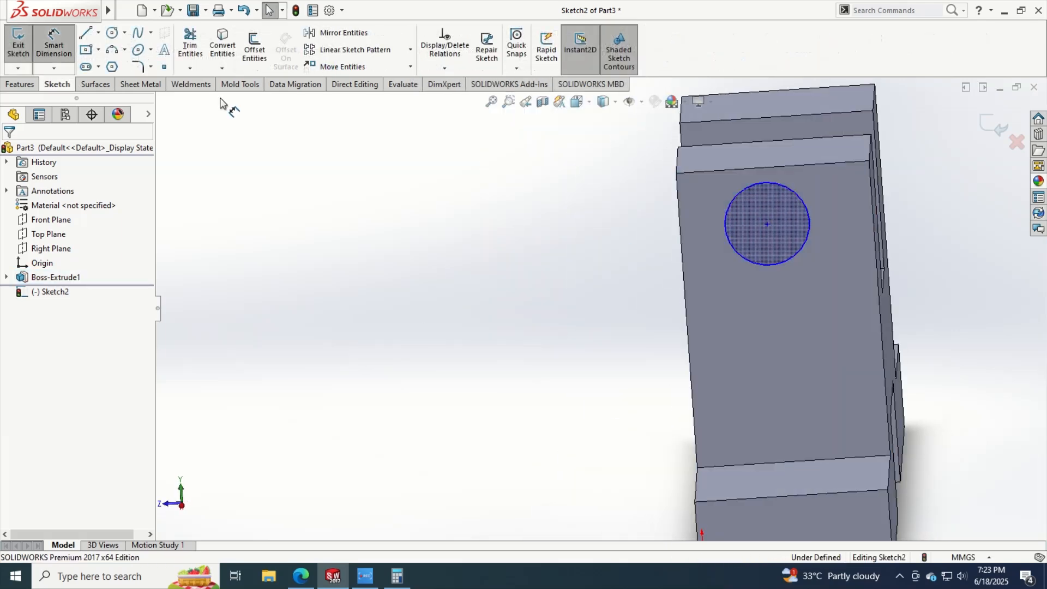
pyautogui.click(767, 224)
pyautogui.click(761, 167)
pyautogui.click(618, 208)
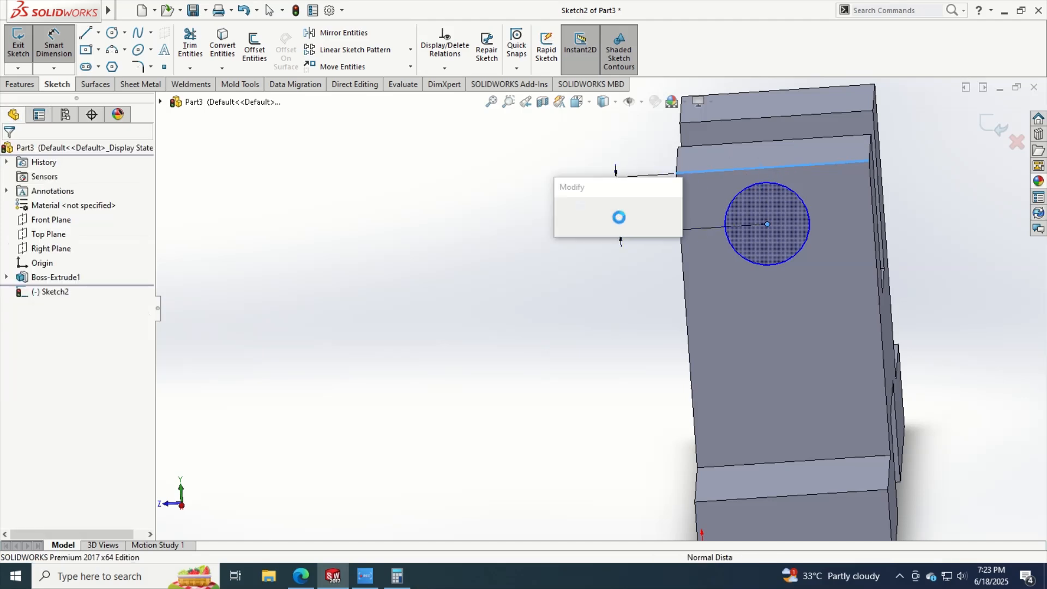
pyautogui.write('6.72')
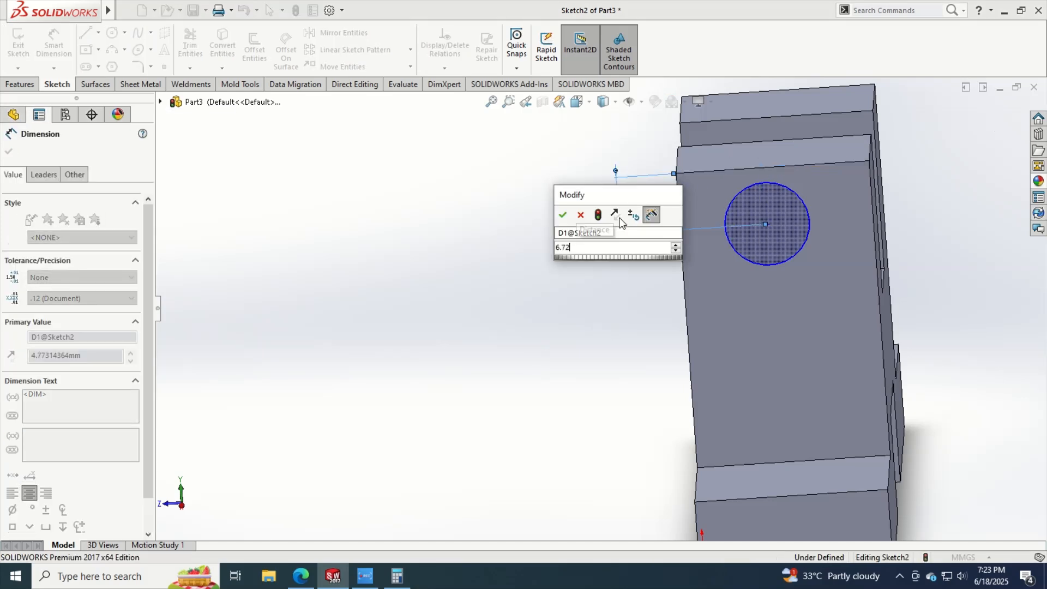
pyautogui.press('Return')
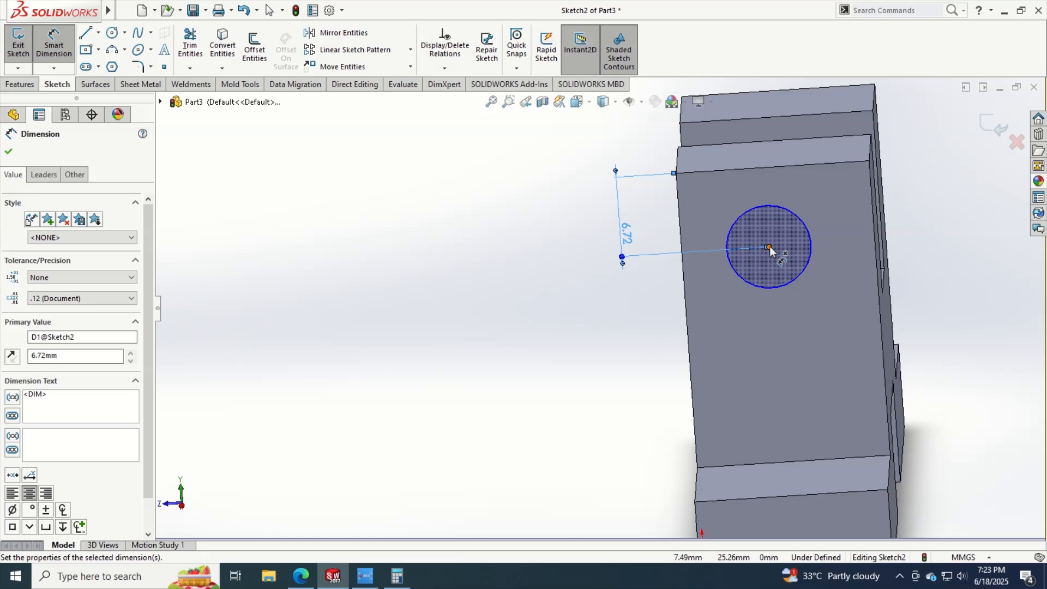
# Step: Dimension the circle's center 8 mm from the front vertical edge of the post's side face, checking the reference PDF drawing
pyautogui.click(769, 247)
pyautogui.click(684, 268)
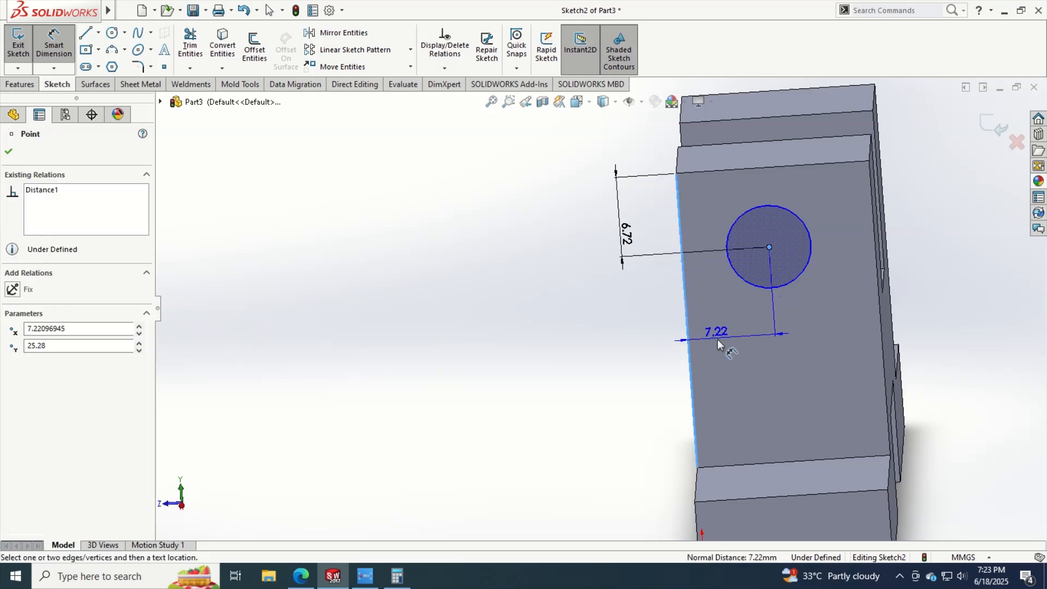
pyautogui.hotkey('alt', 'Tab')
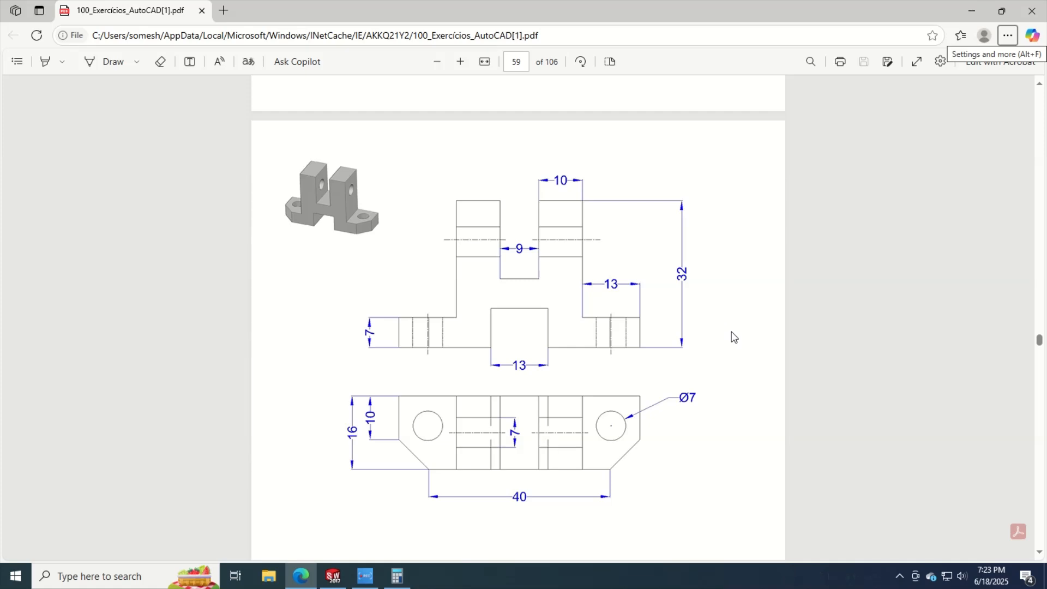
pyautogui.hotkey('alt', 'Tab')
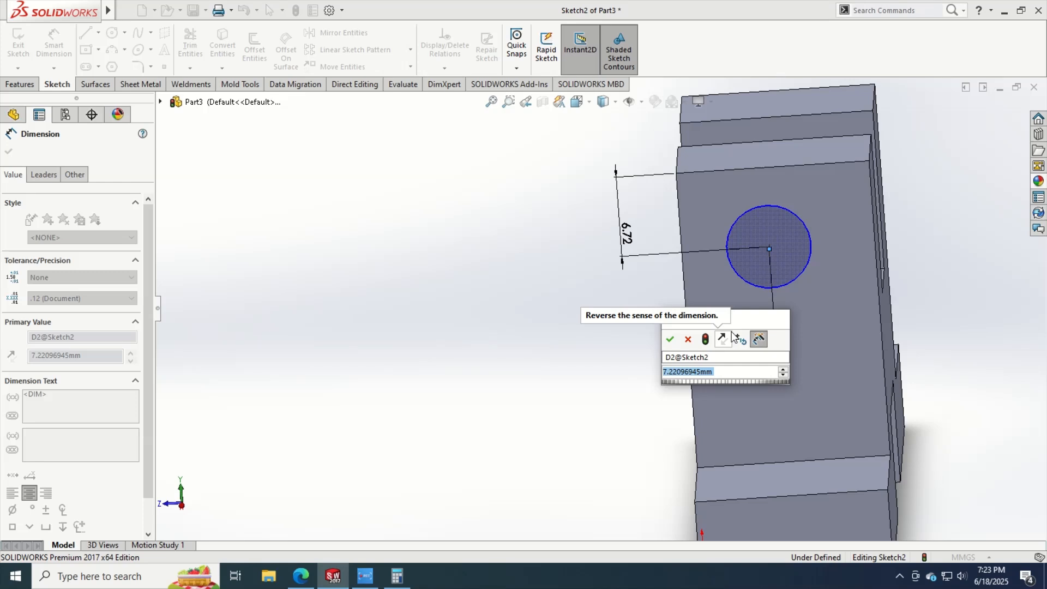
pyautogui.write('8')
pyautogui.press('Return')
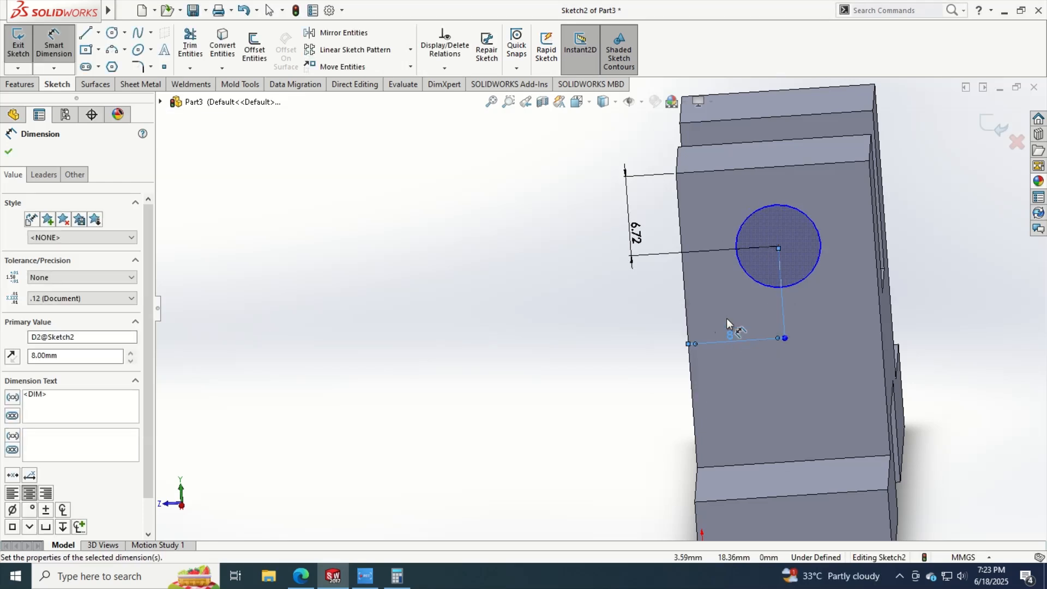
# Step: Finish the circle sketch and apply an Extruded Cut with it, Through All, to make the cross hole through both posts
pyautogui.click(975, 120)
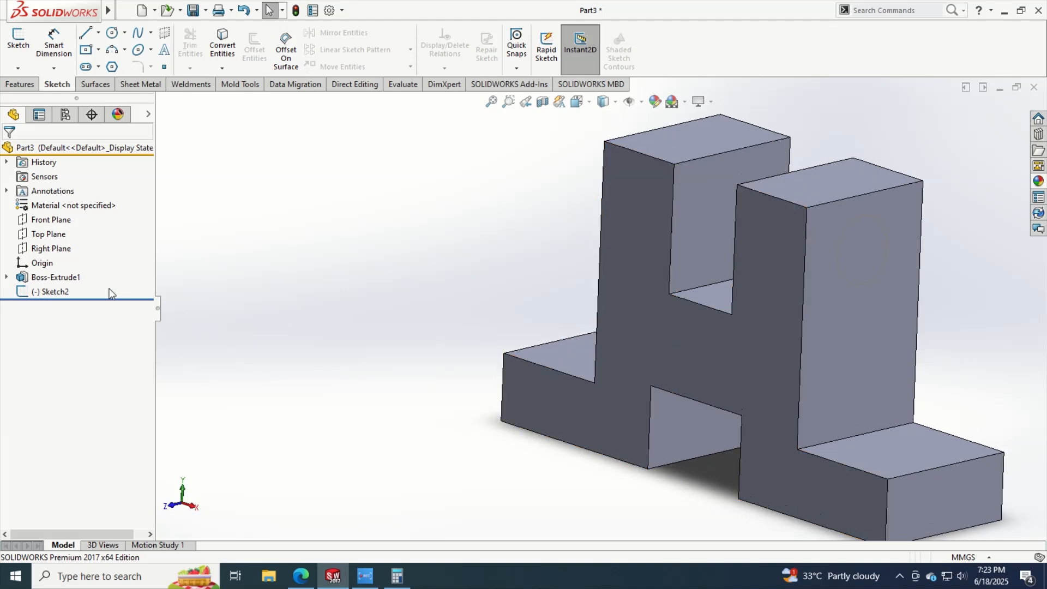
pyautogui.click(66, 290)
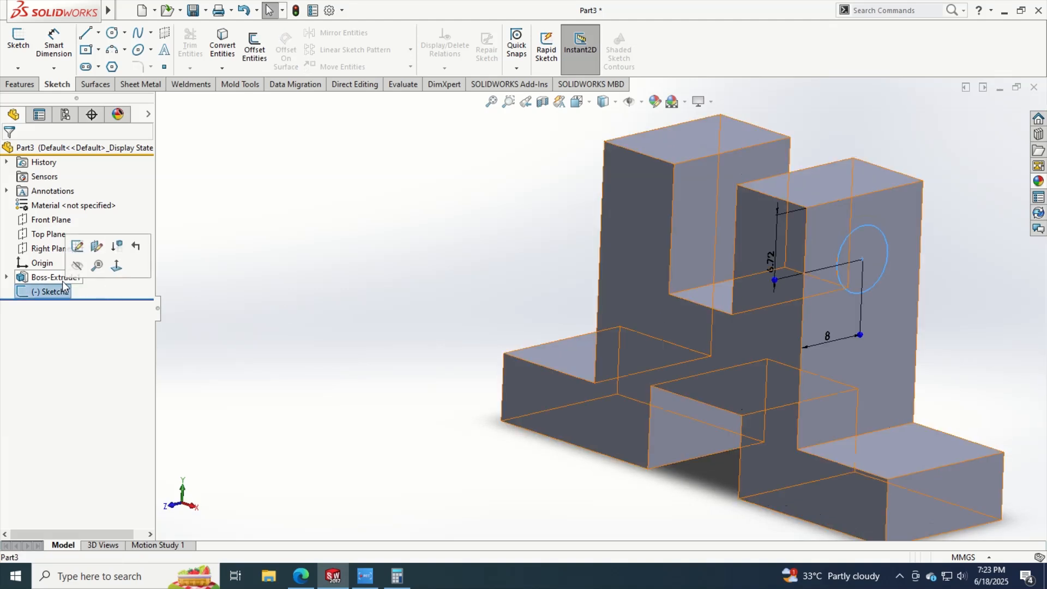
pyautogui.click(12, 83)
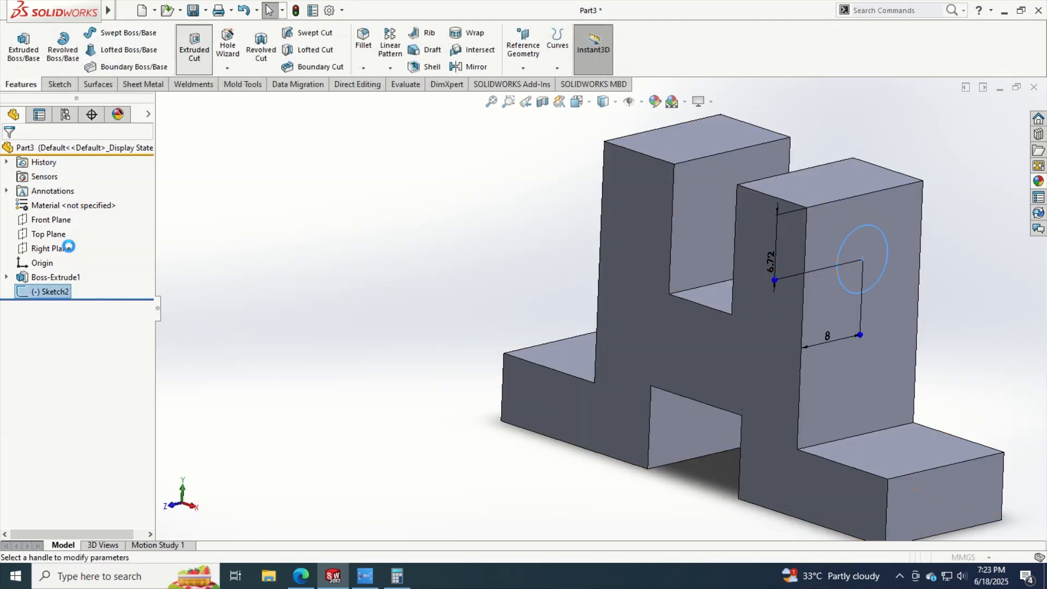
pyautogui.click(82, 230)
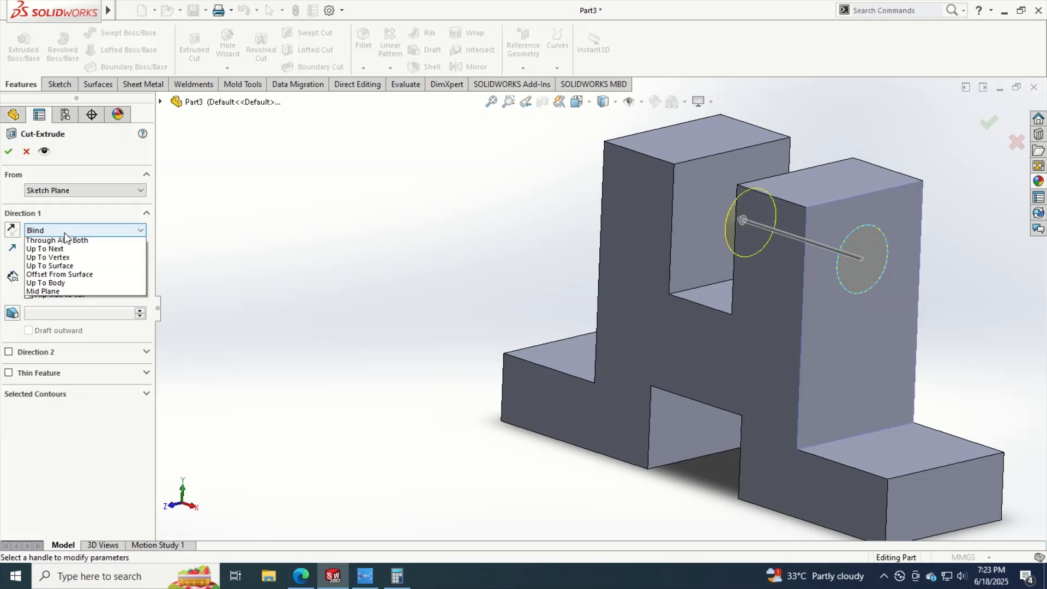
pyautogui.click(49, 244)
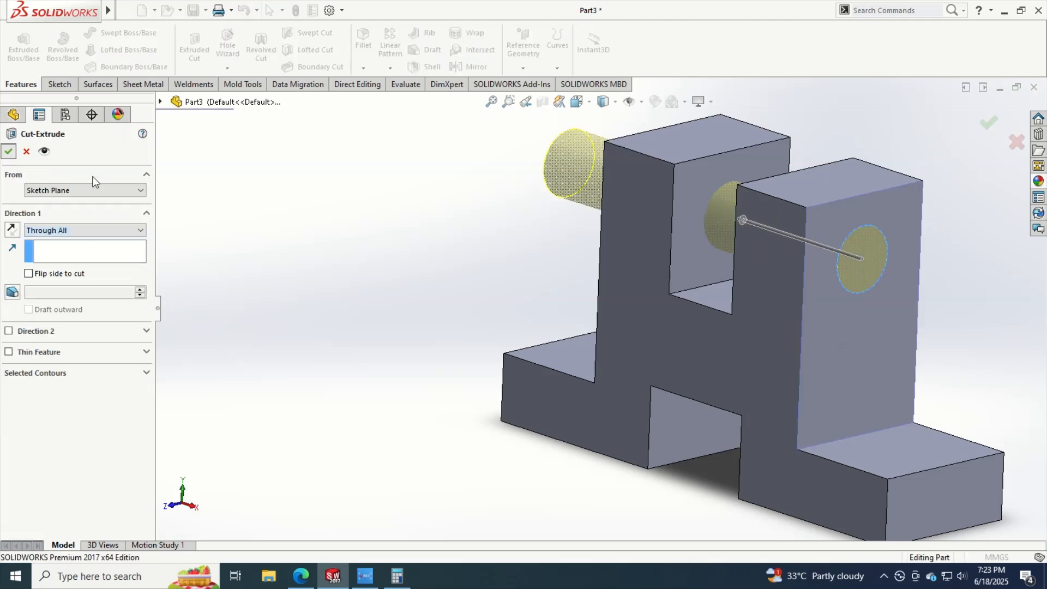
# Step: Start a sketch on the floor of the gap between the posts and draw a vertical line about 5.4 mm long from the front edge's midpoint
pyautogui.click(589, 339)
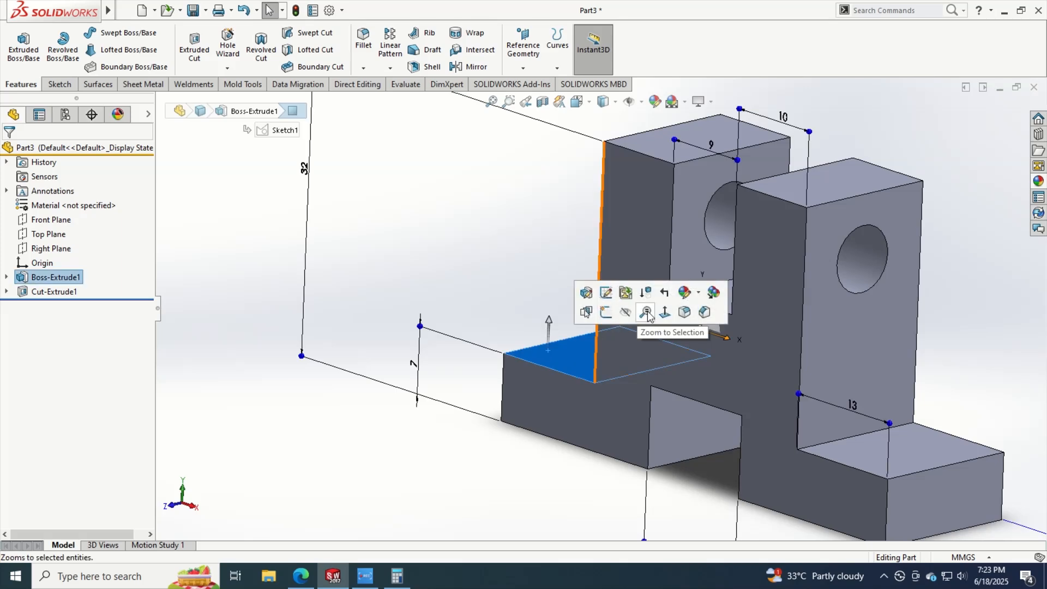
pyautogui.click(665, 312)
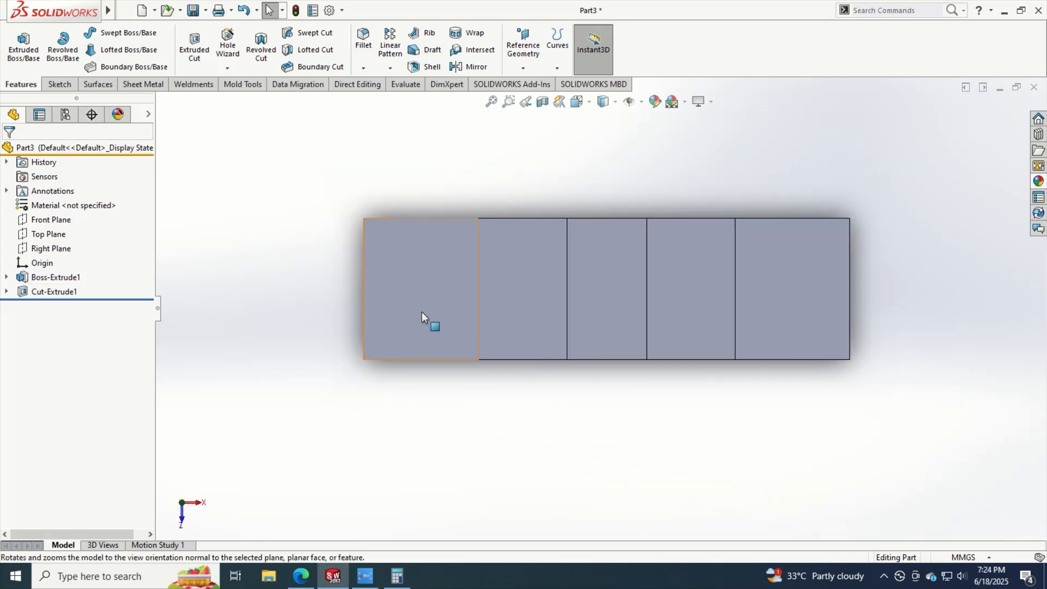
pyautogui.hotkey('alt', 'Tab')
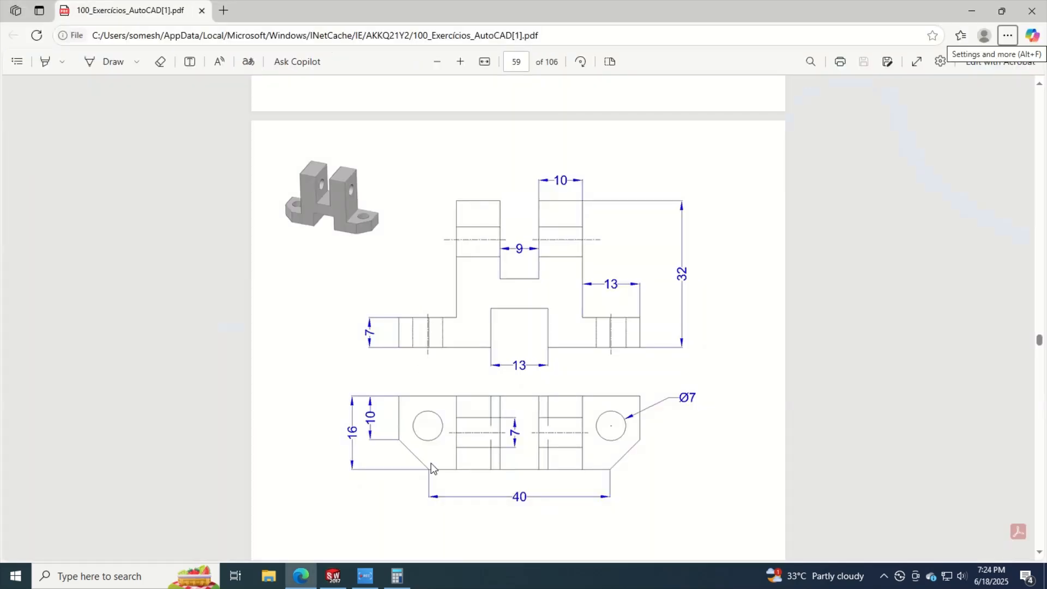
pyautogui.hotkey('alt', 'Tab')
pyautogui.click(57, 84)
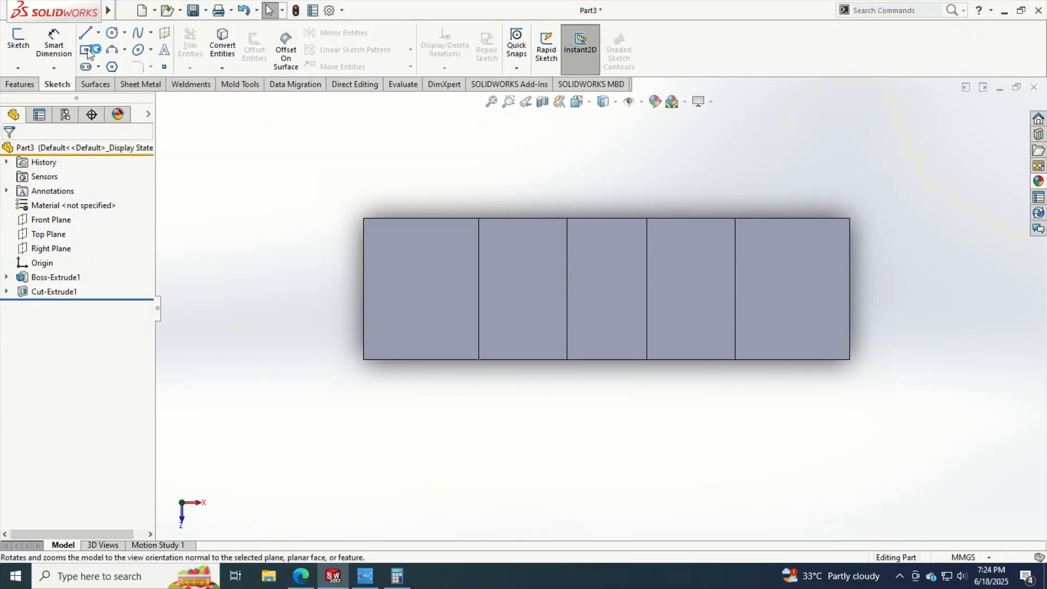
pyautogui.click(87, 34)
pyautogui.click(606, 340)
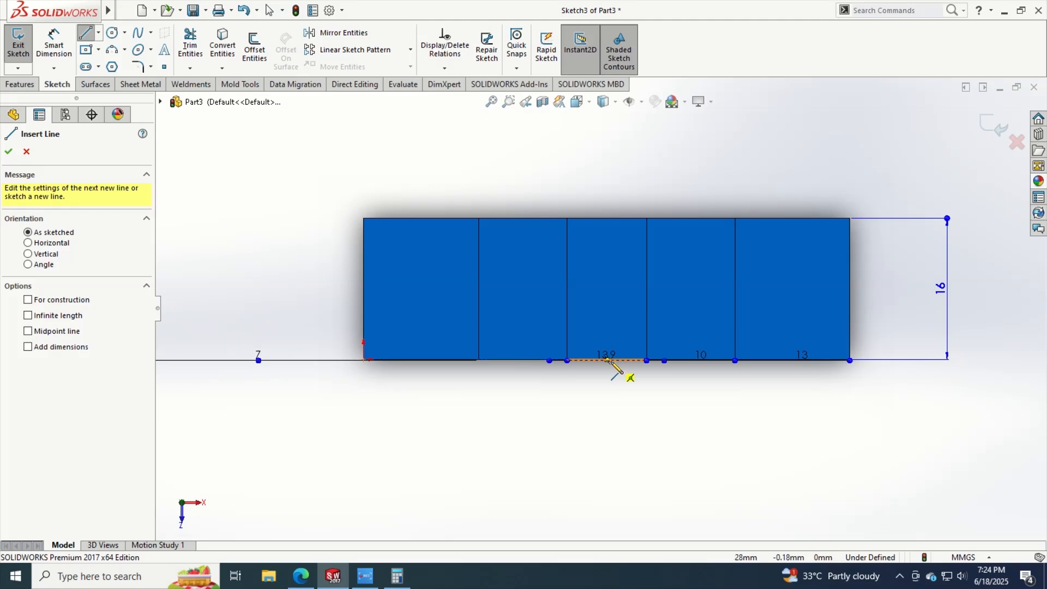
pyautogui.click(607, 360)
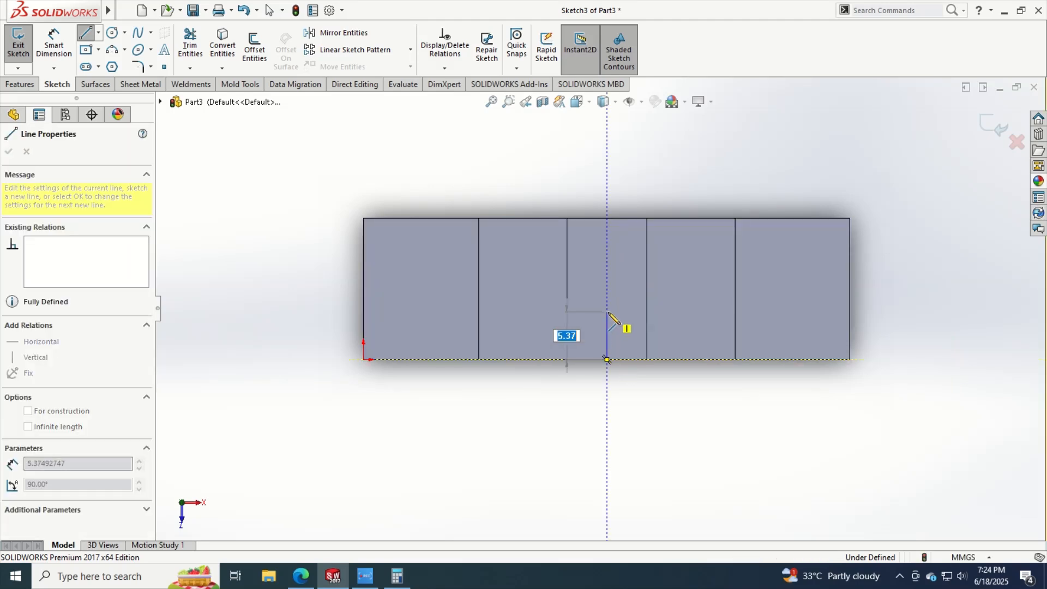
pyautogui.click(607, 312)
pyautogui.press('Escape')
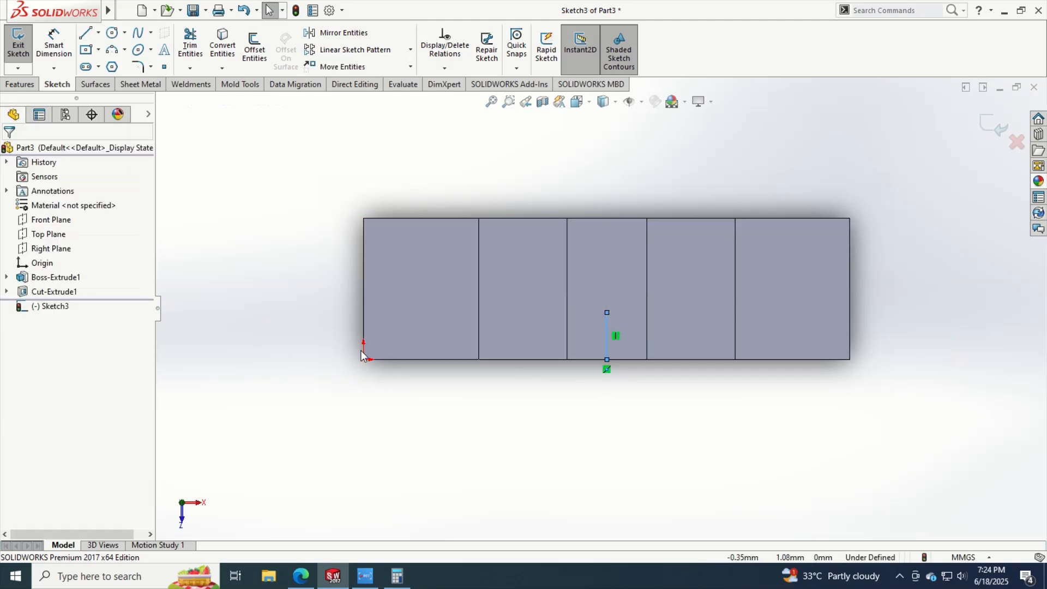
# Step: Sketch a diagonal line across the base's front-left corner, from about 4.8 mm up the left edge to the front edge
pyautogui.press('l')
pyautogui.click(363, 318)
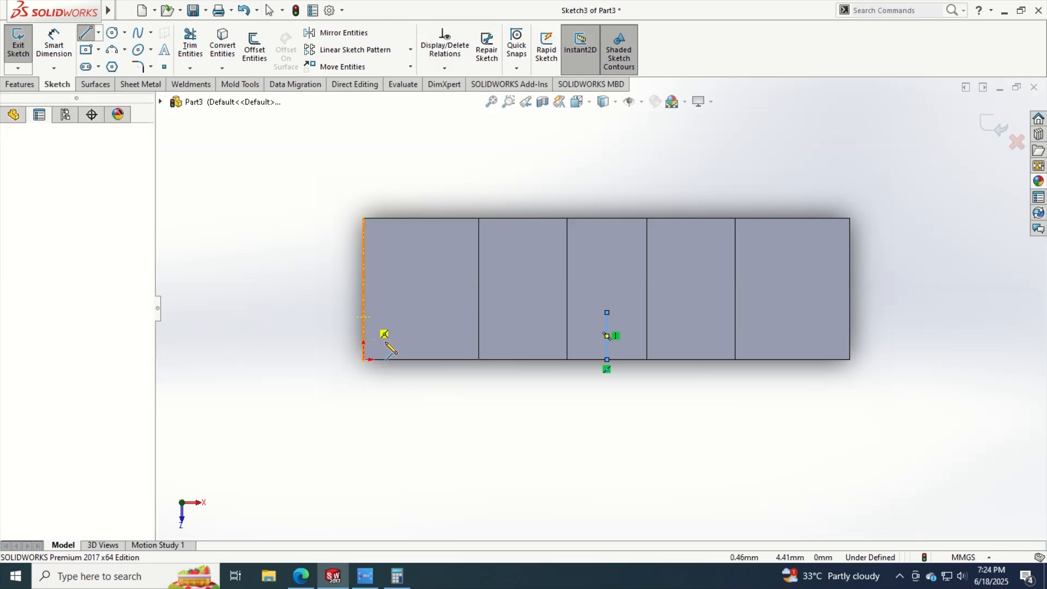
pyautogui.click(398, 360)
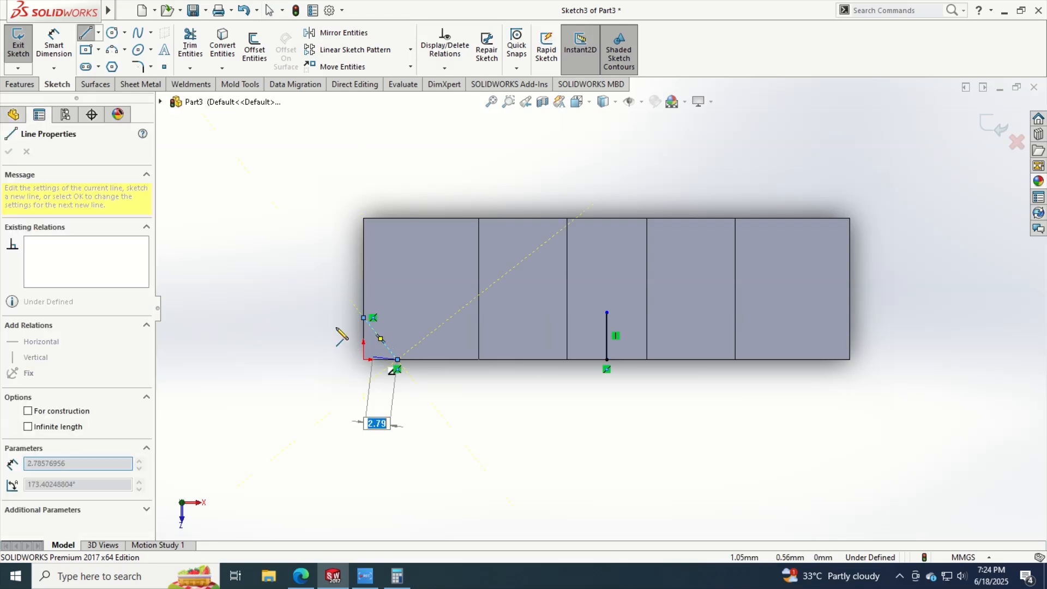
pyautogui.click(332, 317)
pyautogui.click(58, 41)
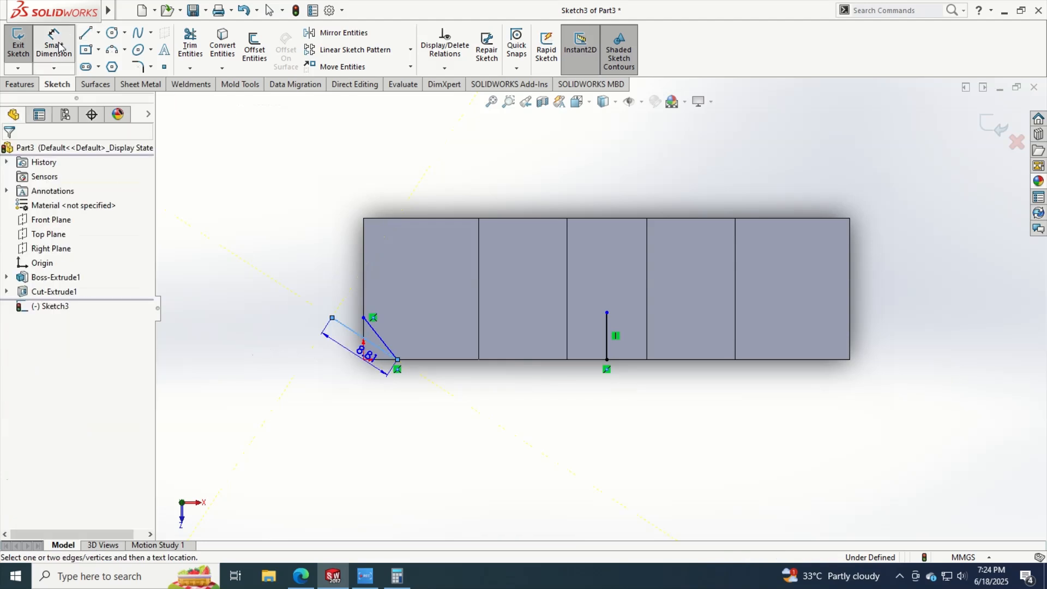
pyautogui.press('Escape')
pyautogui.click(338, 321)
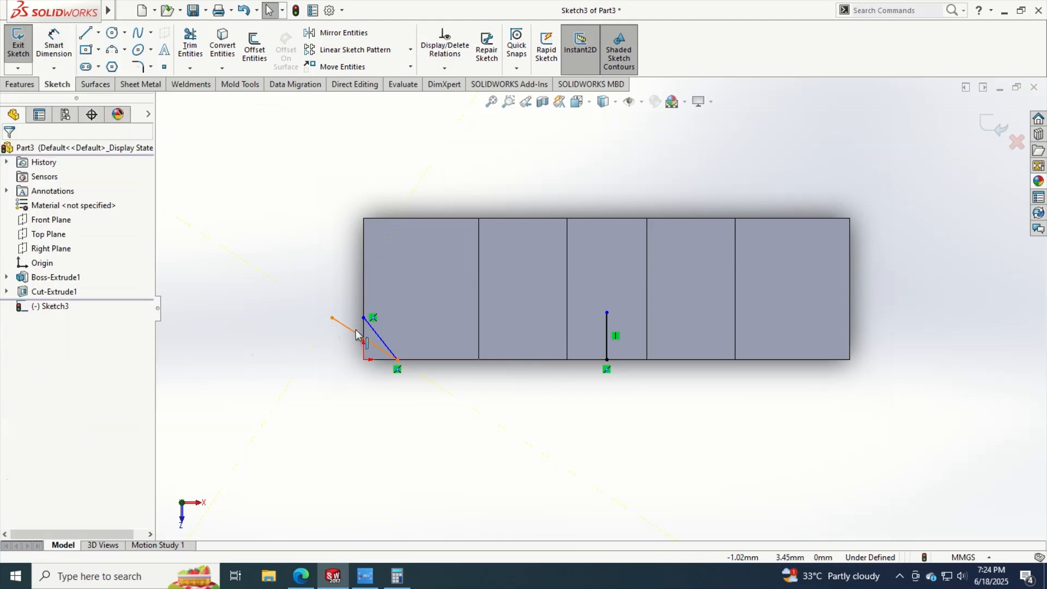
pyautogui.press('Delete')
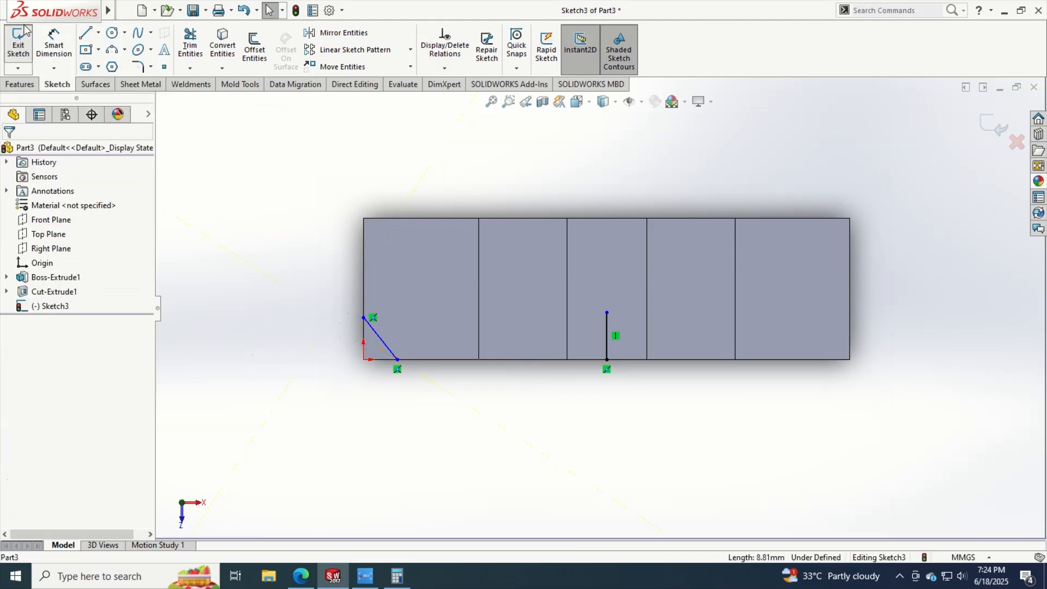
pyautogui.click(57, 43)
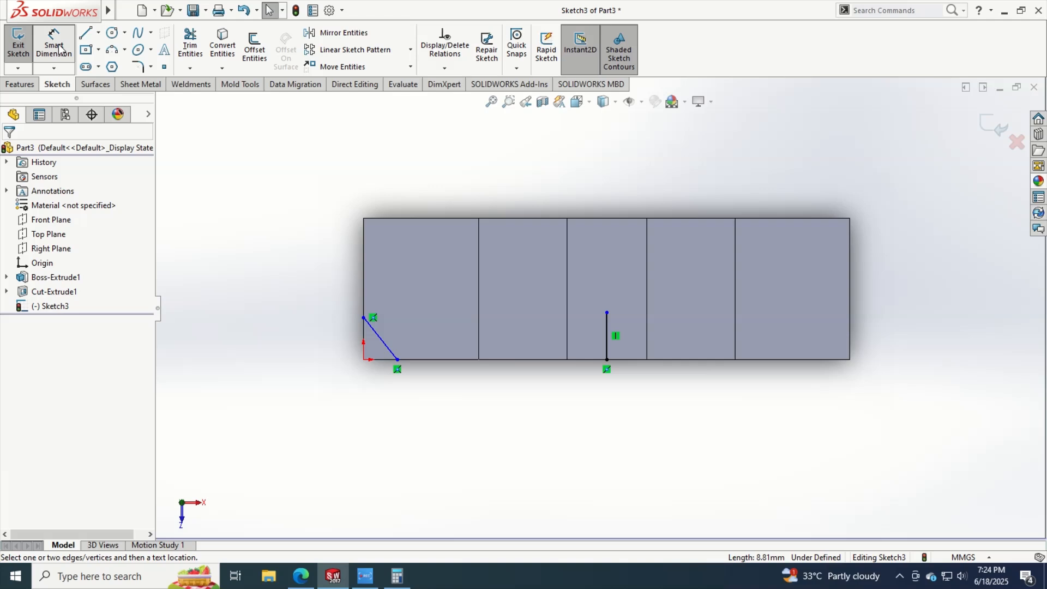
pyautogui.click(364, 319)
pyautogui.press('Escape')
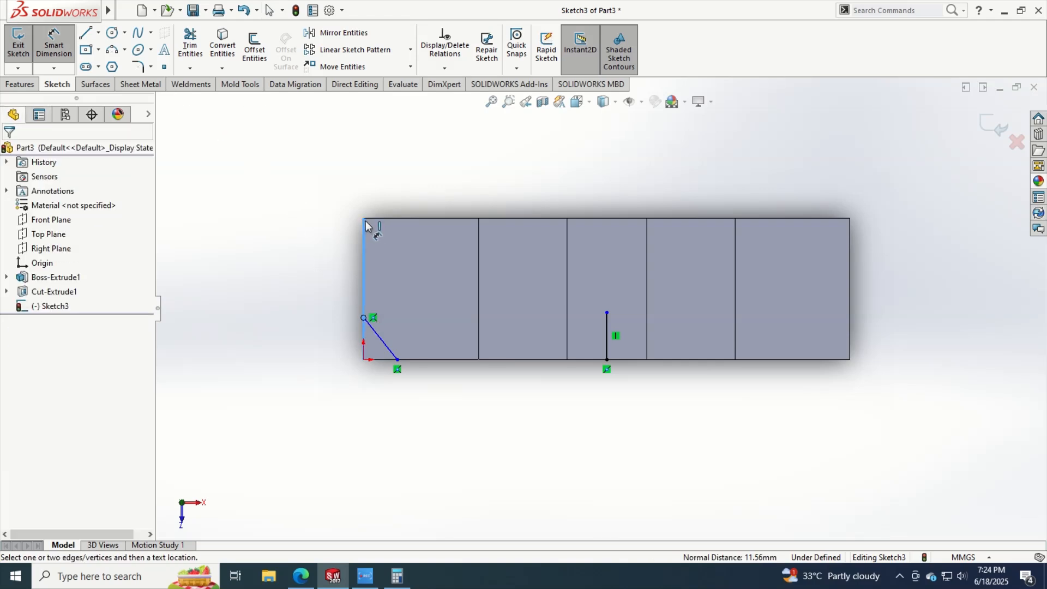
pyautogui.press('Escape')
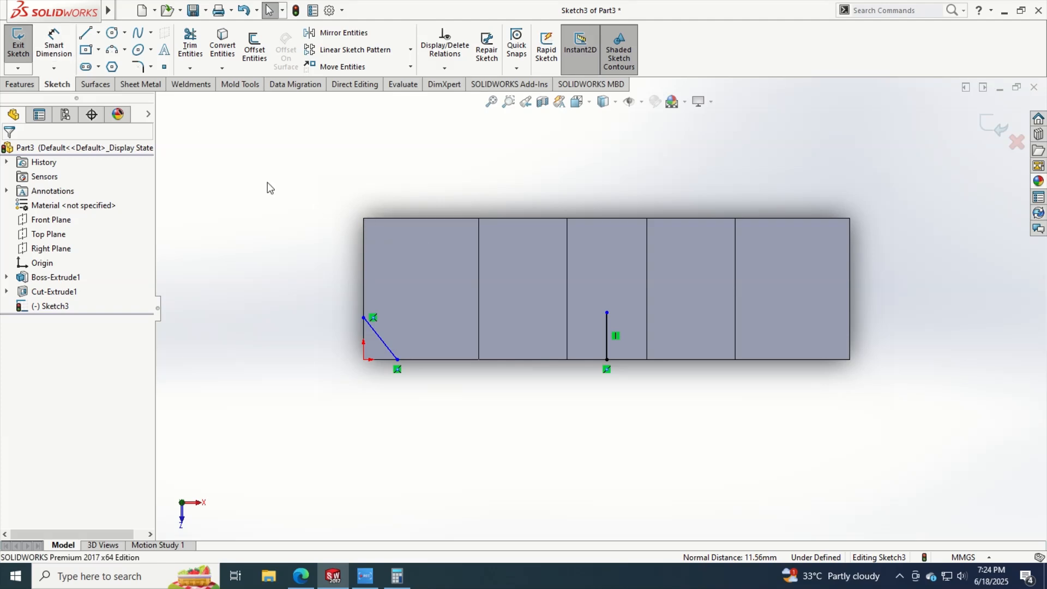
pyautogui.click(41, 47)
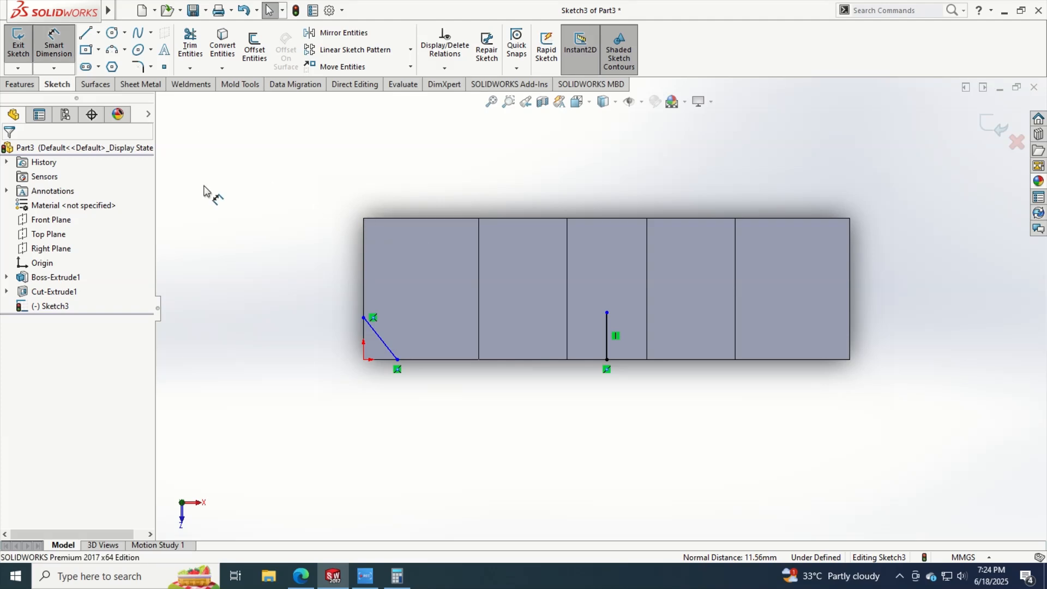
pyautogui.click(364, 318)
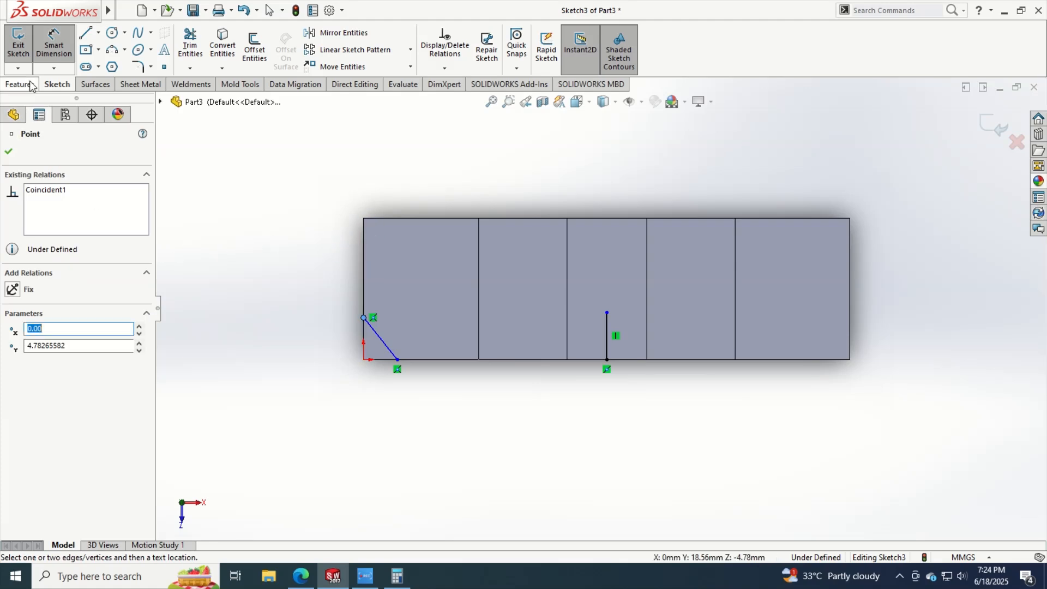
pyautogui.press('Escape')
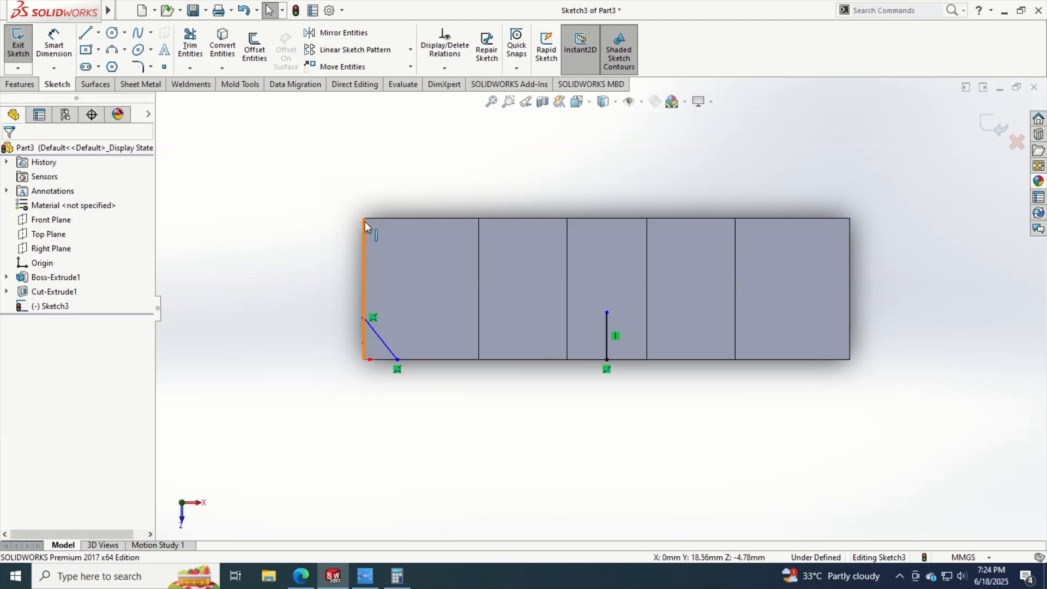
# Step: Check the reference PDF drawing and dimension the diagonal line's upper end 10 mm from the back-left corner of the base
pyautogui.click(54, 43)
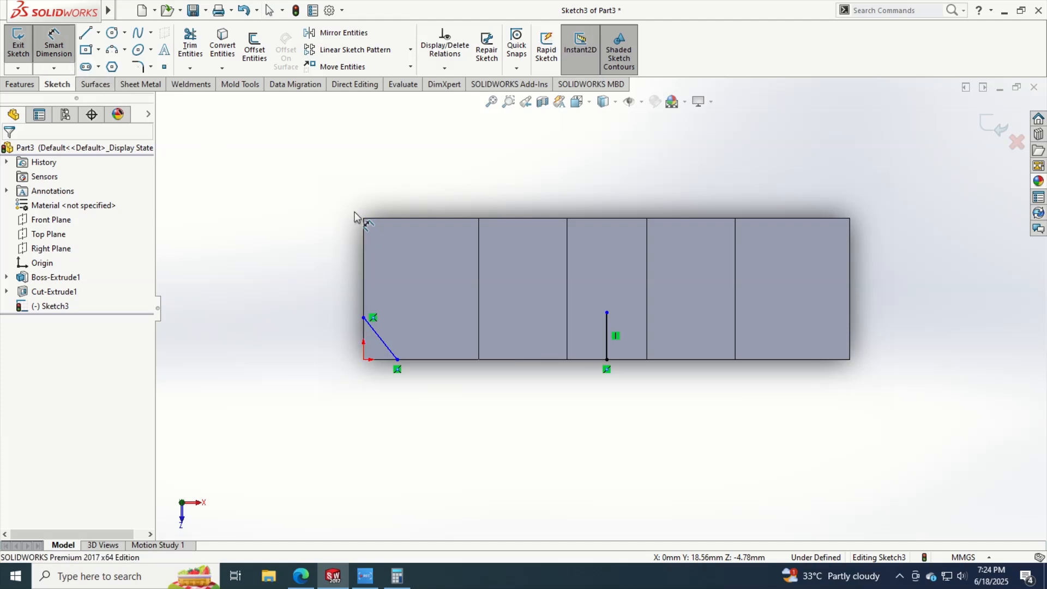
pyautogui.click(365, 224)
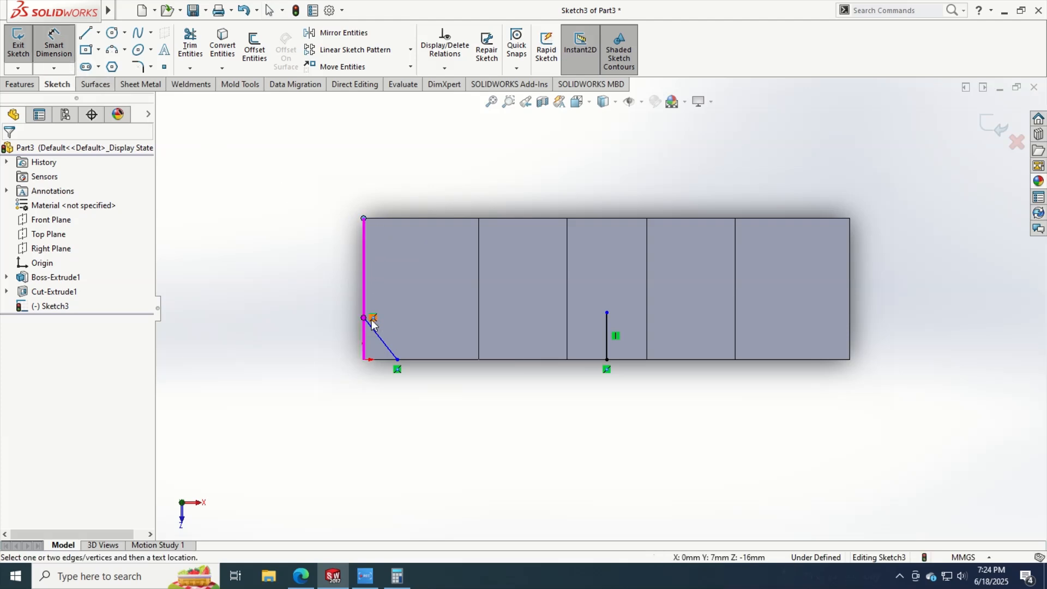
pyautogui.click(364, 318)
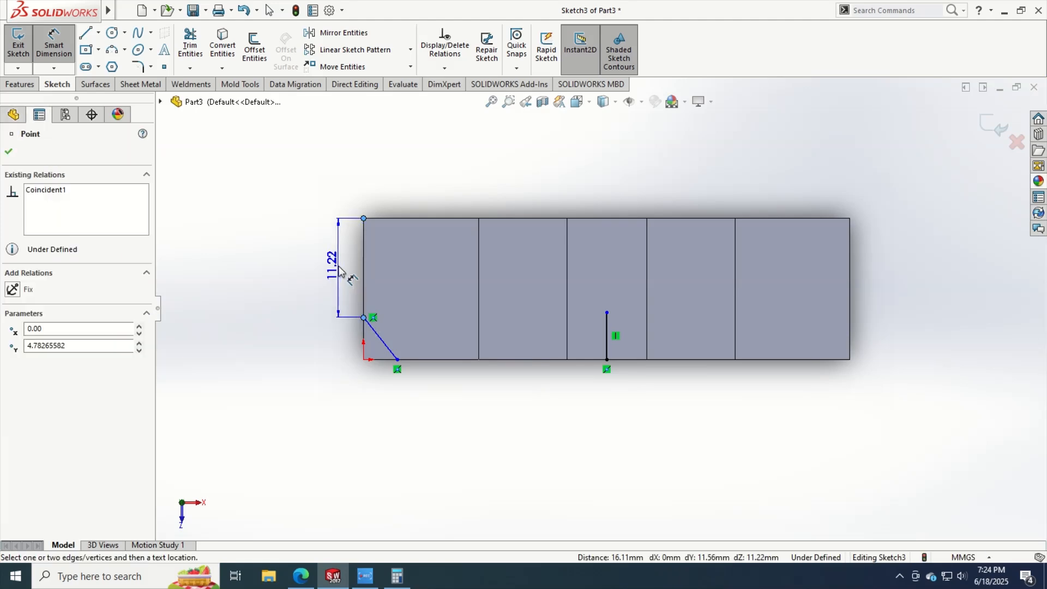
pyautogui.hotkey('alt', 'Tab')
pyautogui.hotkey('alt', 'Tab')
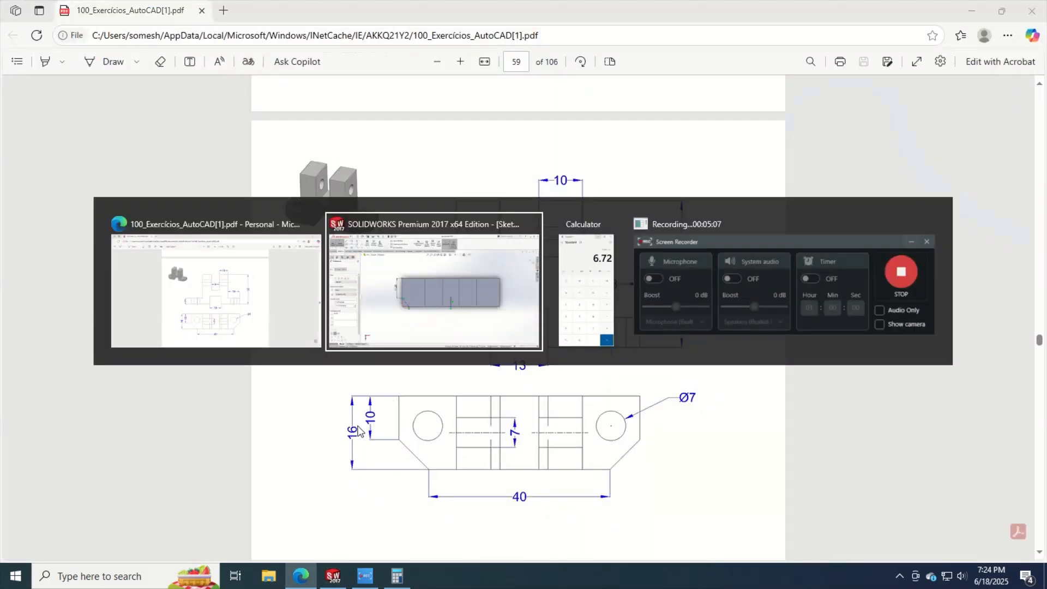
pyautogui.click(342, 388)
pyautogui.write('10')
pyautogui.press('Return')
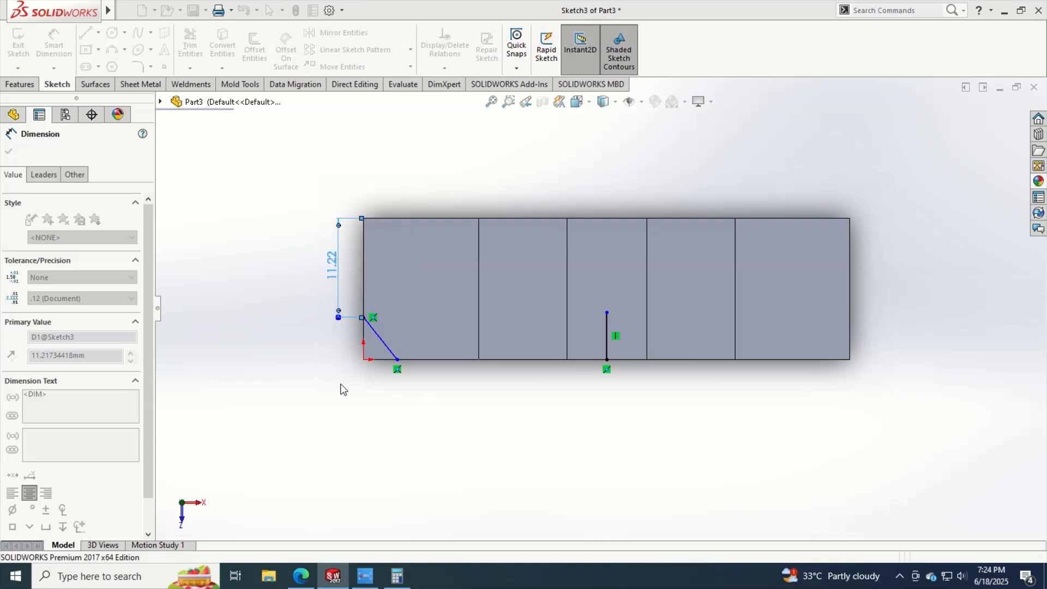
# Step: Check the reference PDF drawing and mirror the diagonal line about the short vertical line at the middle of the base
pyautogui.hotkey('alt', 'Tab')
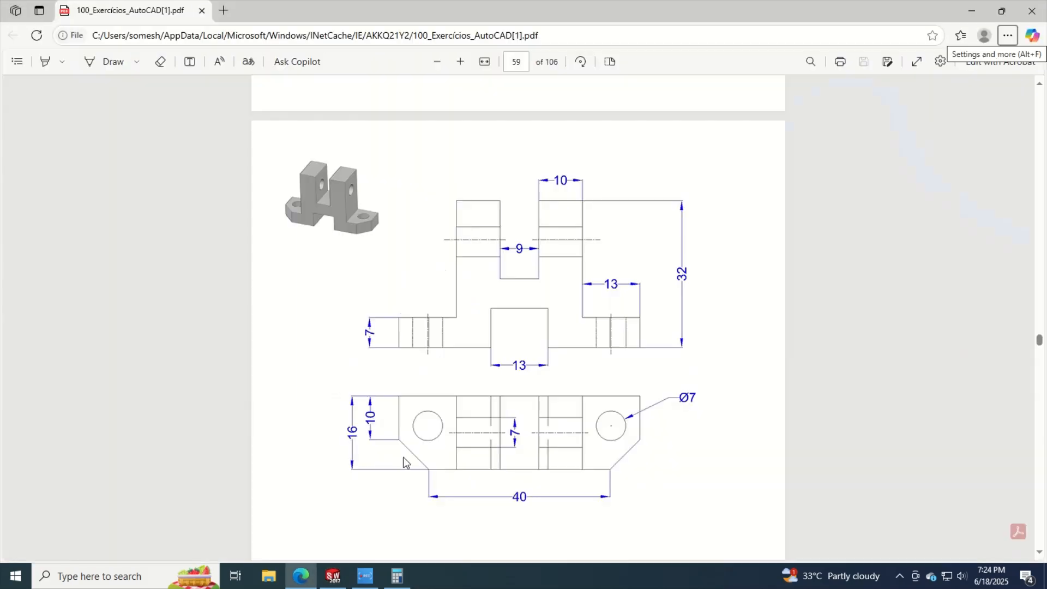
pyautogui.hotkey('alt', 'Tab')
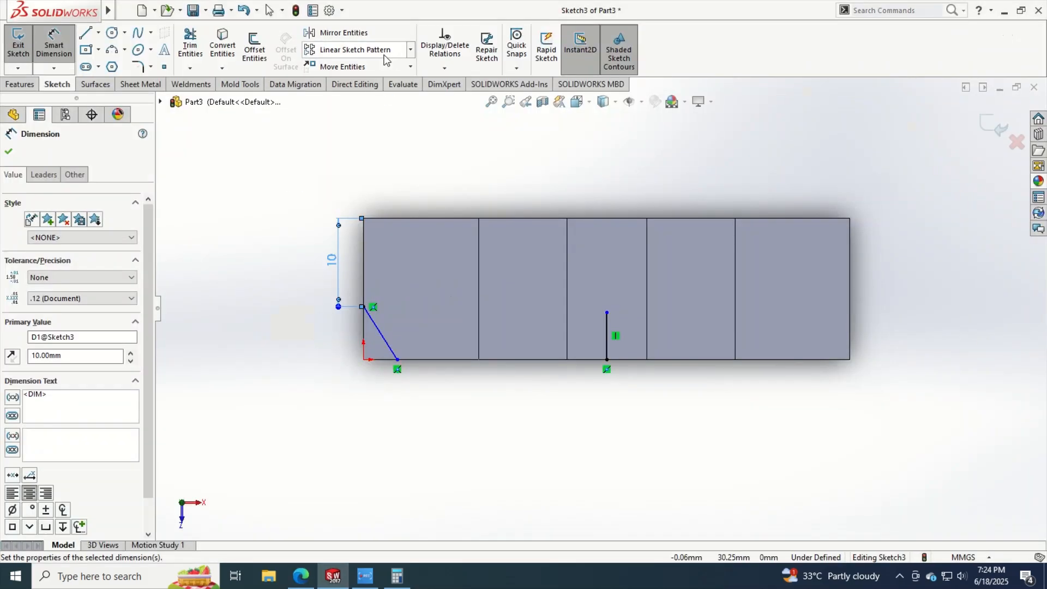
pyautogui.click(349, 33)
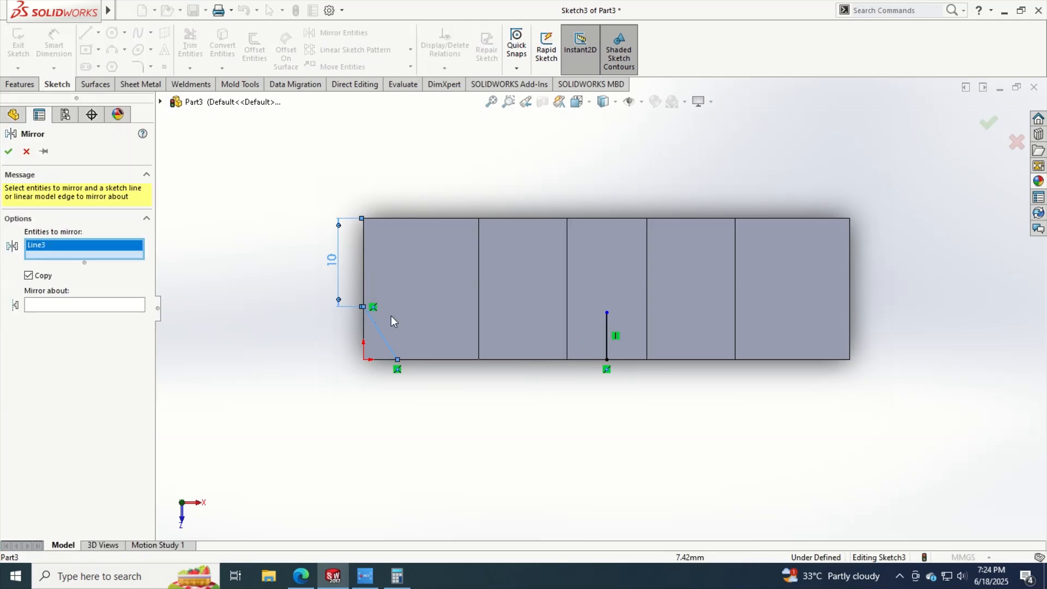
pyautogui.click(97, 303)
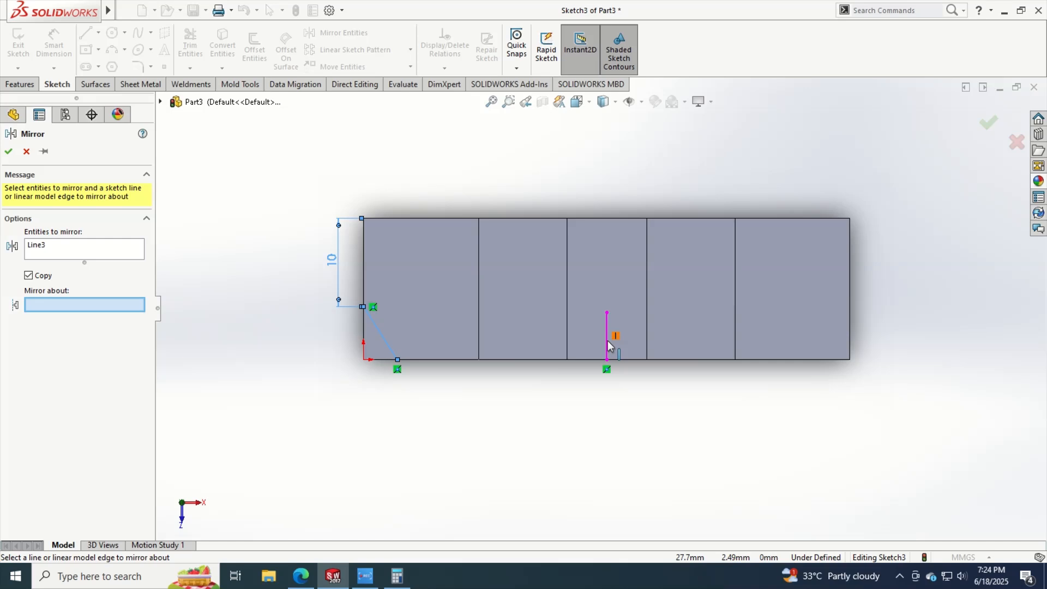
pyautogui.click(609, 345)
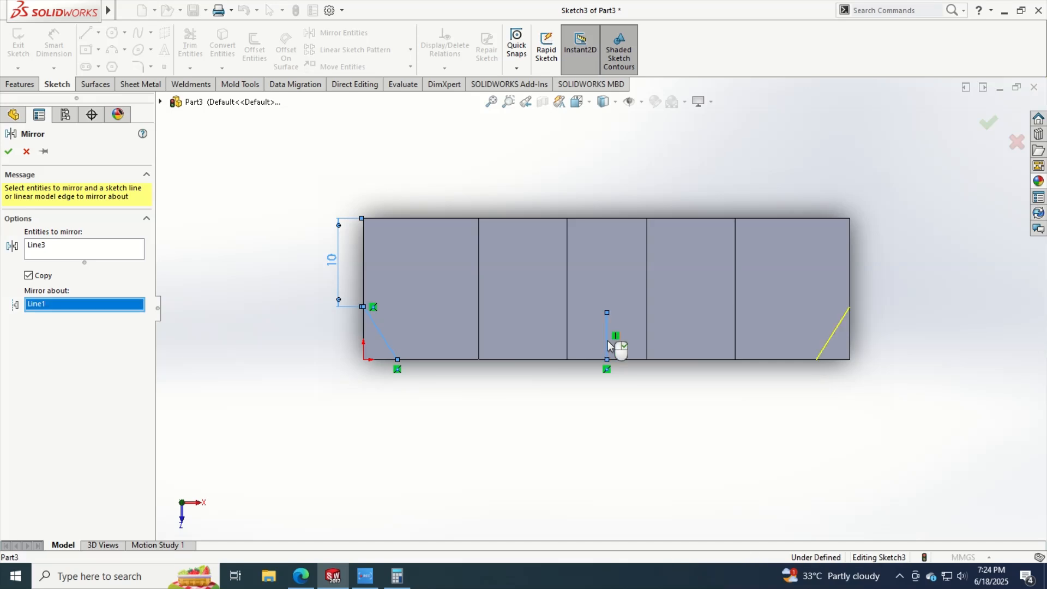
pyautogui.click(9, 152)
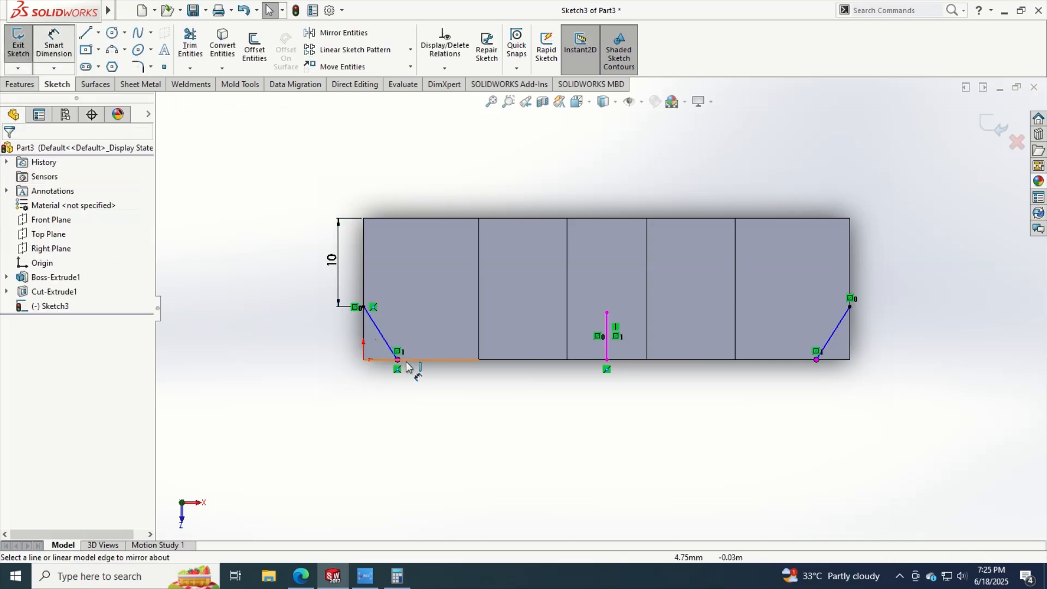
# Step: Dimension the distance between the front ends of the two diagonal lines and set it to 40 mm
pyautogui.click(398, 360)
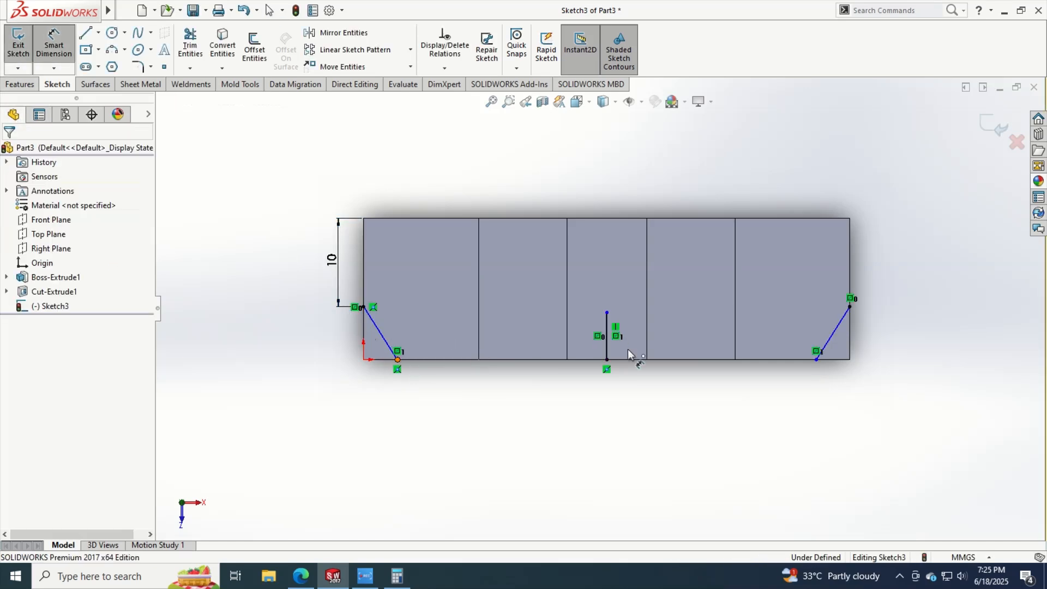
pyautogui.click(816, 360)
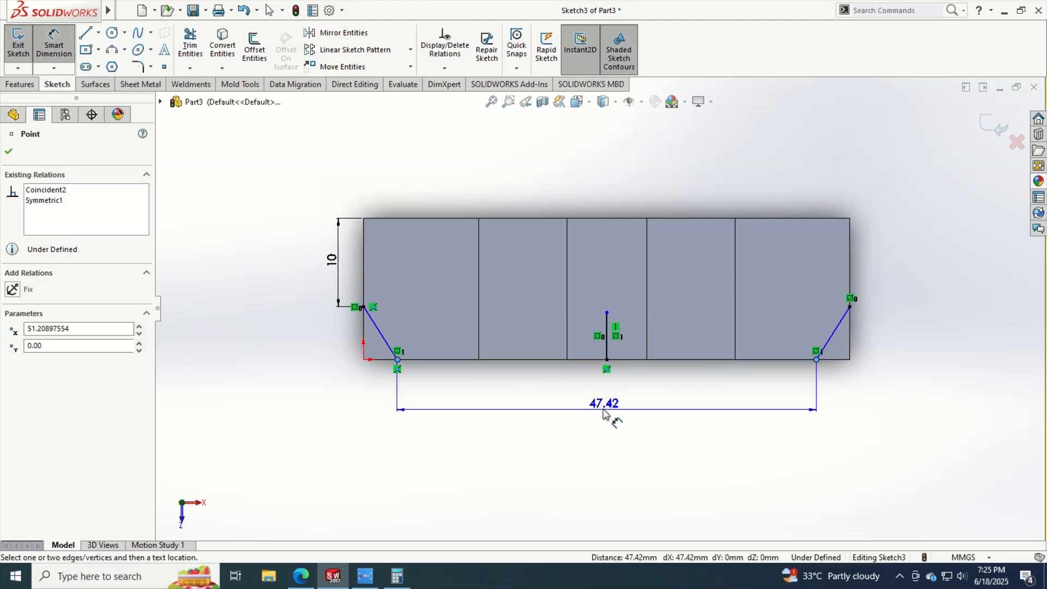
pyautogui.click(605, 415)
pyautogui.write('40')
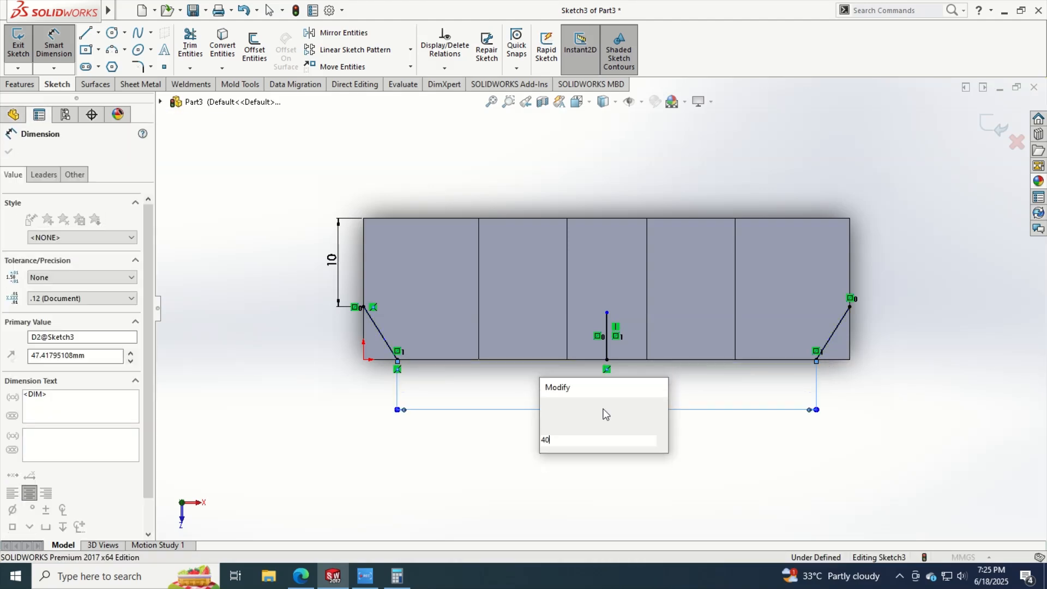
pyautogui.press('Return')
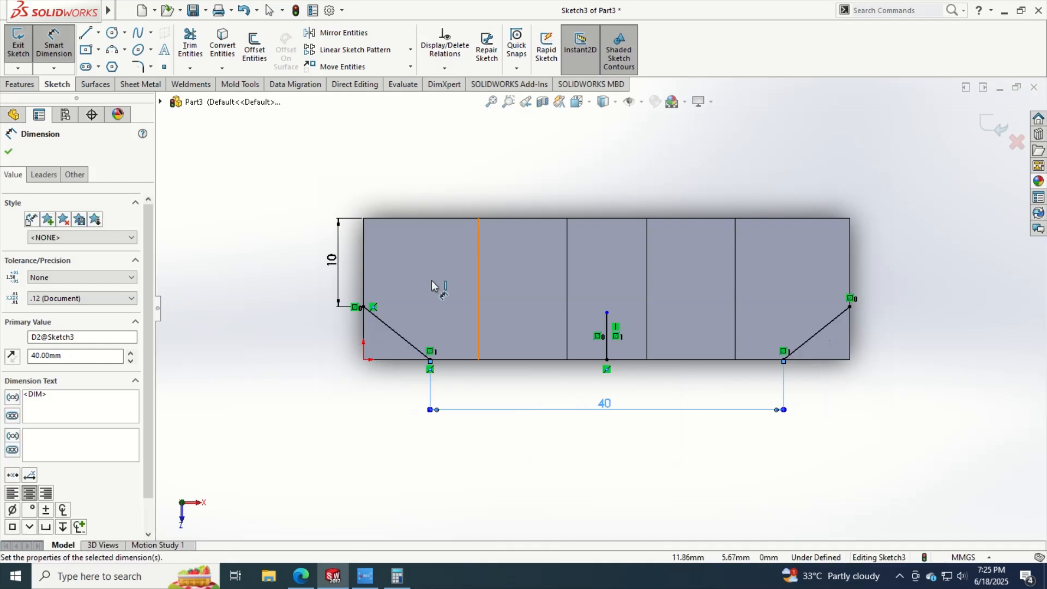
pyautogui.click(12, 153)
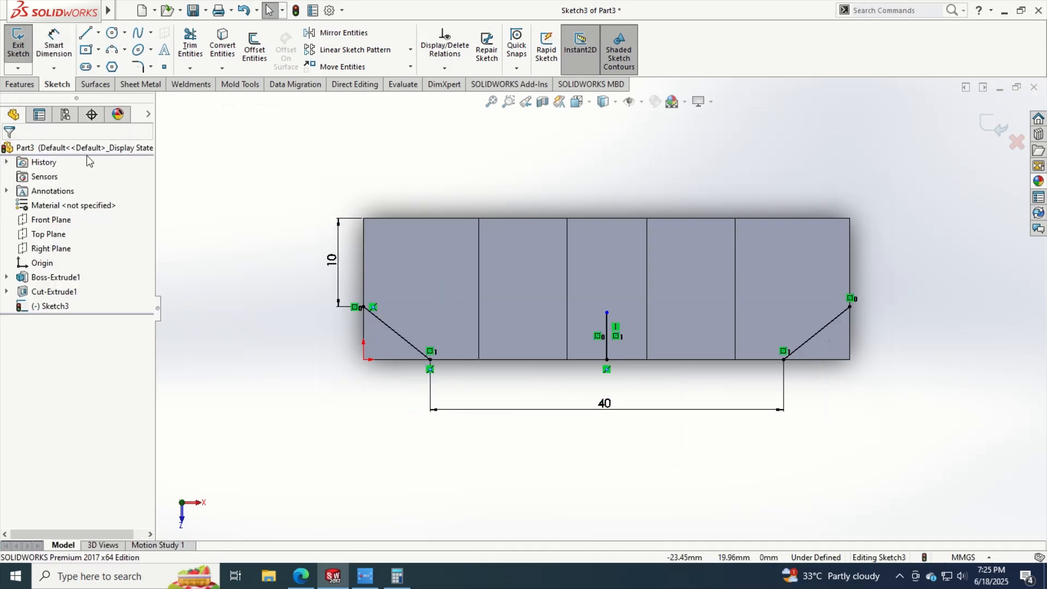
# Step: Close the front-left corner triangle with lines from the diagonal's upper end to the corner and along the front edge to its lower end
pyautogui.click(363, 307)
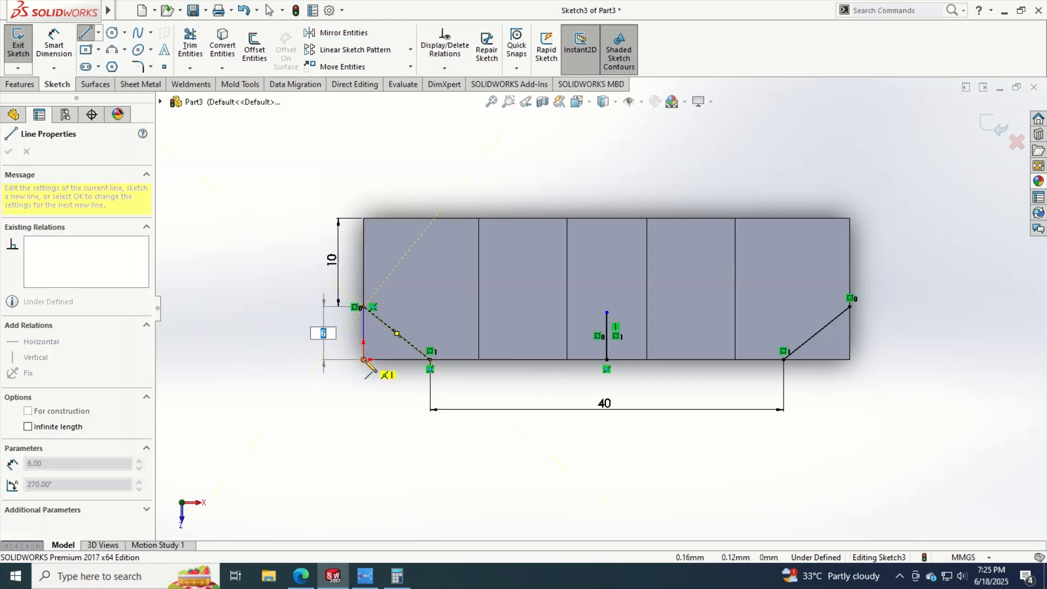
pyautogui.click(364, 359)
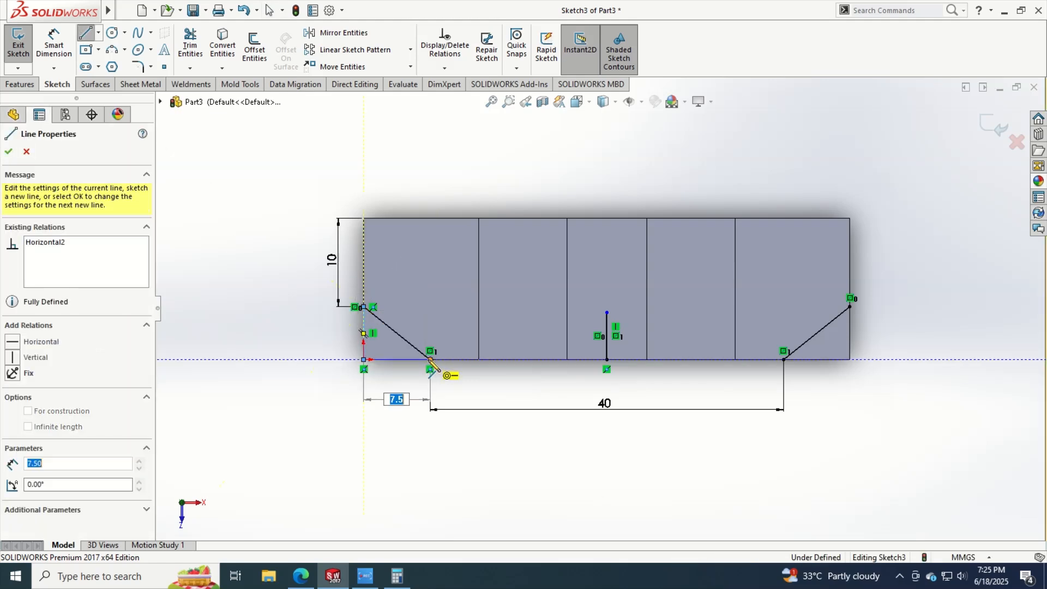
pyautogui.click(430, 359)
# Step: Mirror the two lines closing the front-left triangle about the short vertical line in the middle, and exit the sketch
pyautogui.click(344, 33)
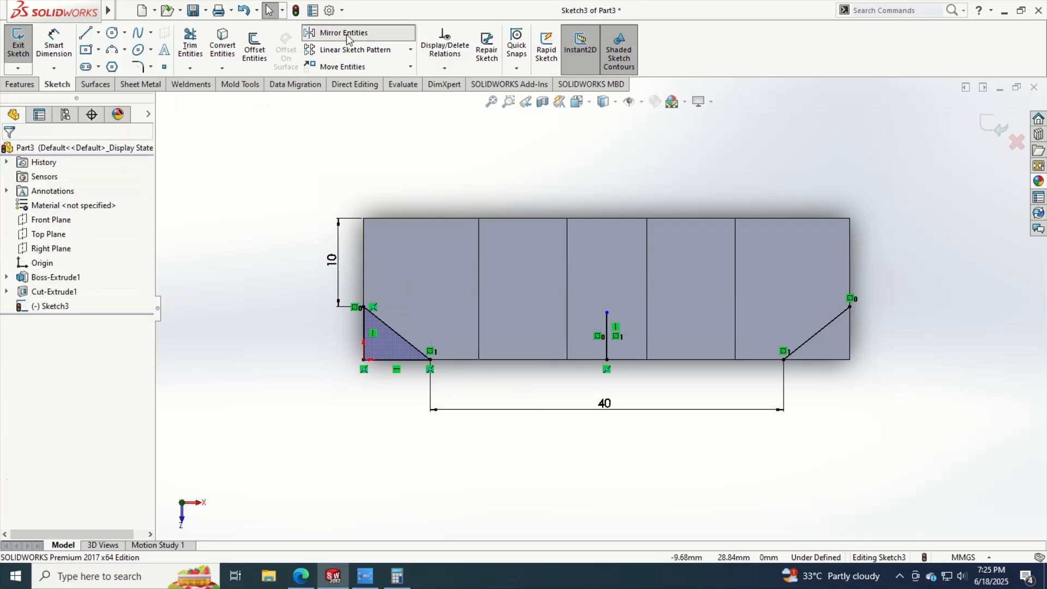
pyautogui.click(376, 359)
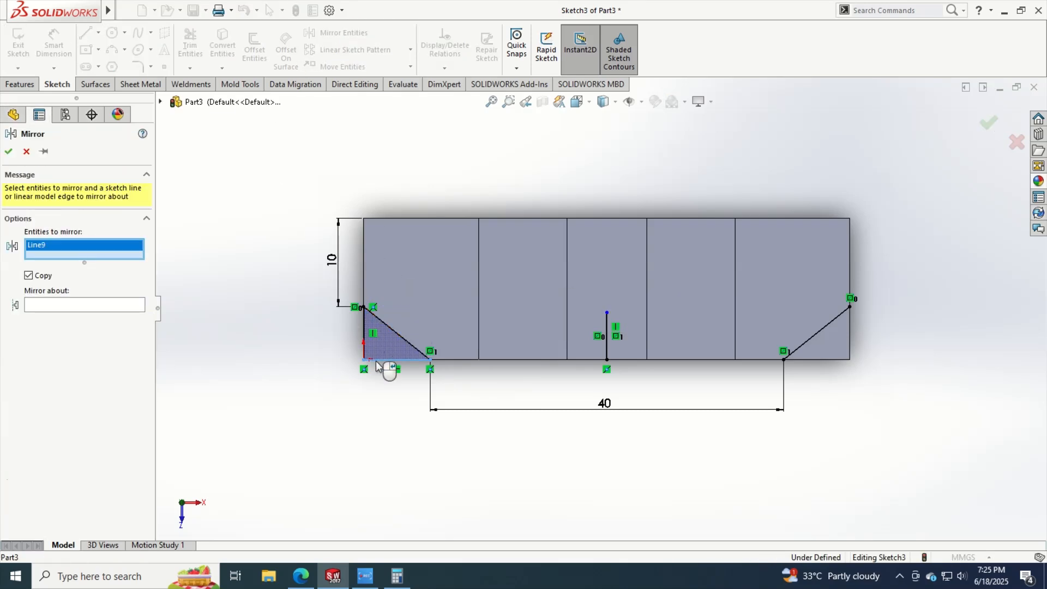
pyautogui.click(369, 334)
pyautogui.click(86, 316)
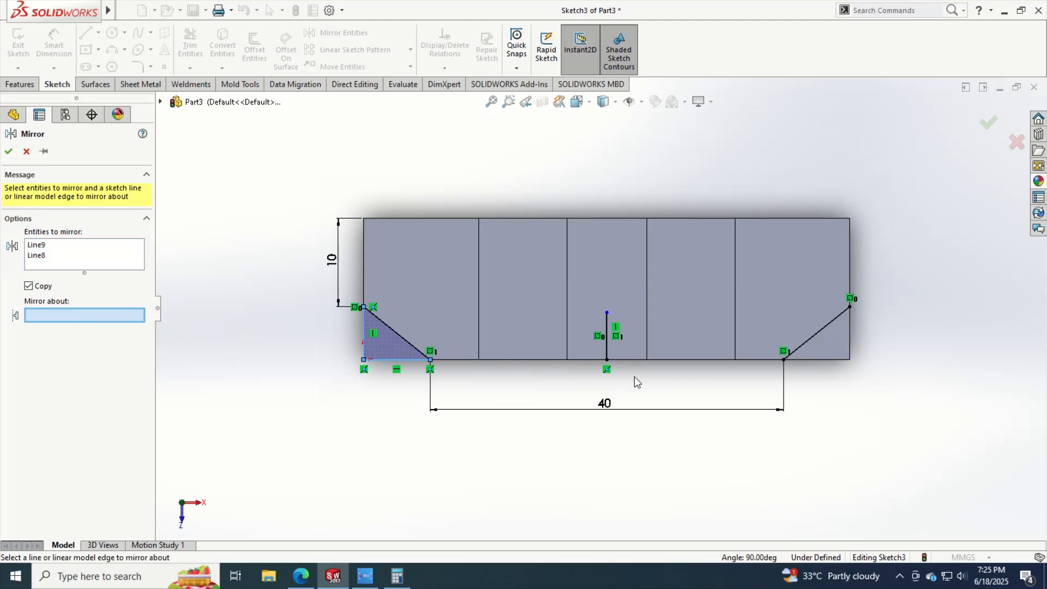
pyautogui.click(607, 344)
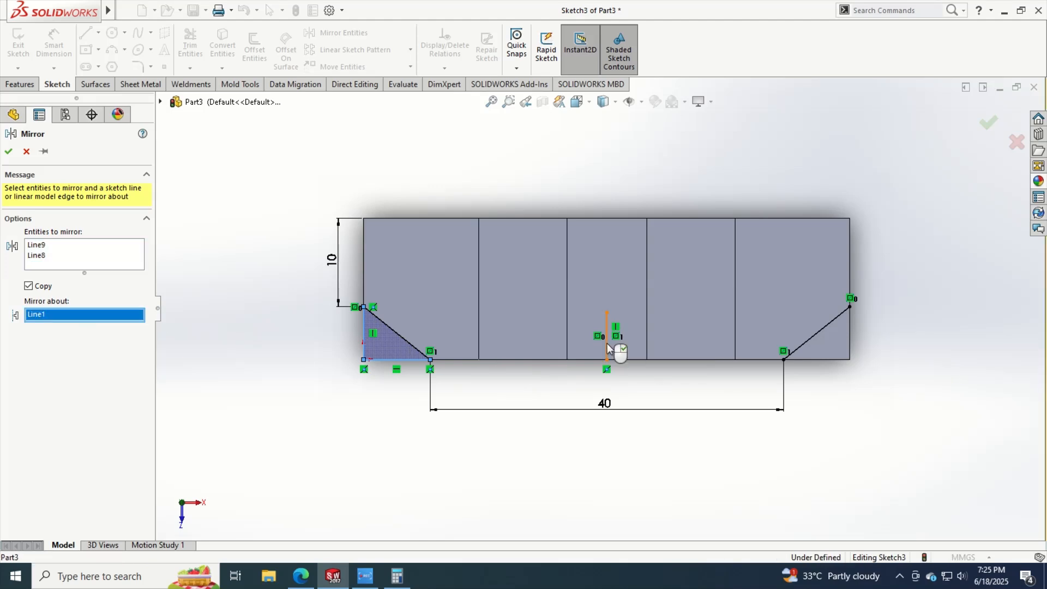
pyautogui.click(9, 151)
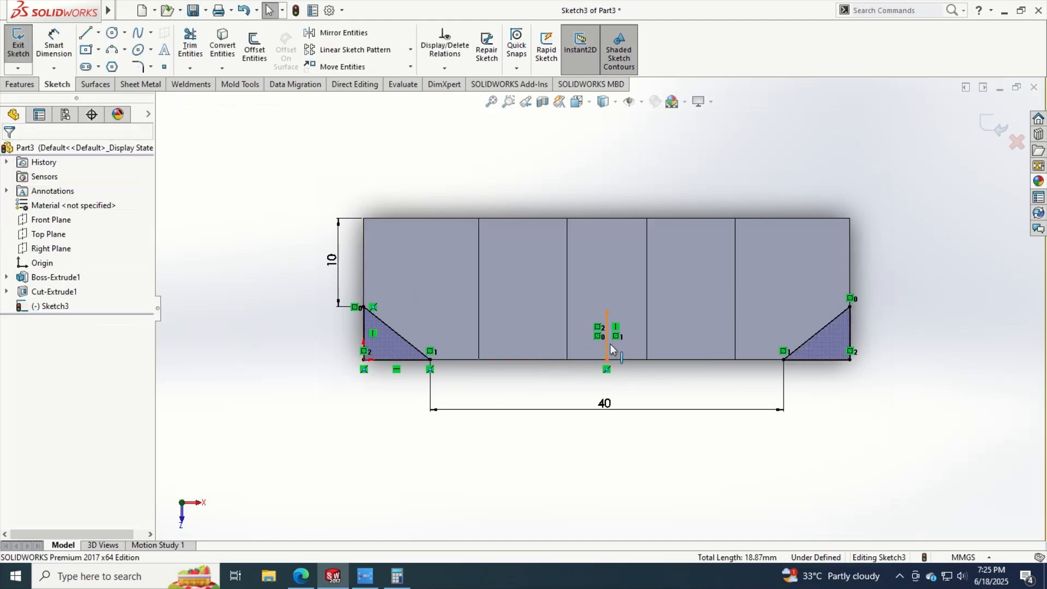
pyautogui.click(995, 126)
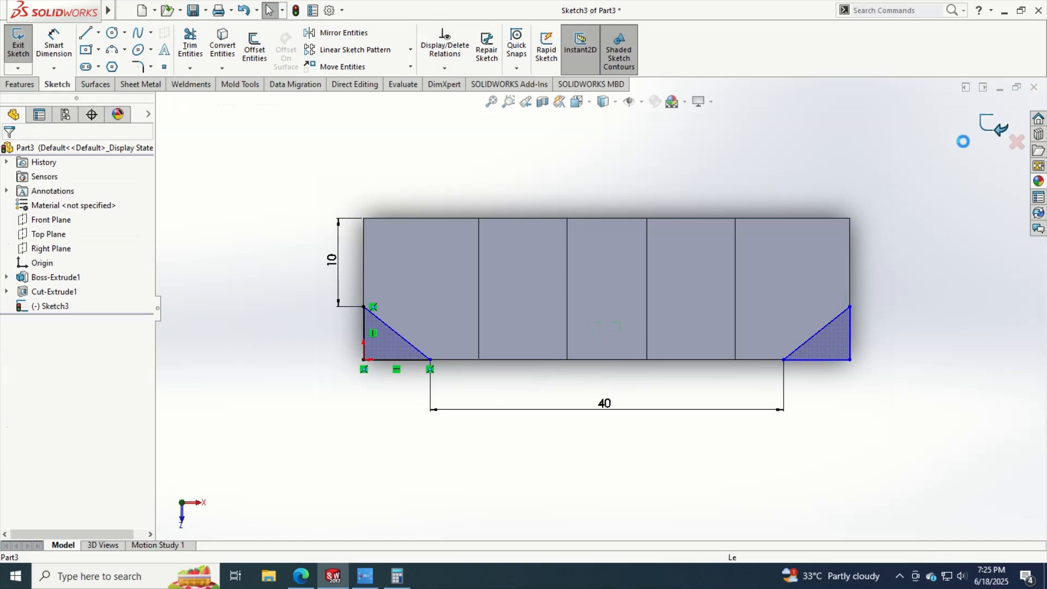
pyautogui.moveTo(524, 335)
pyautogui.mouseDown(button='middle')
pyautogui.moveTo(510, 199)
pyautogui.moveTo(483, 196)
pyautogui.moveTo(480, 207)
pyautogui.mouseUp(button='middle')
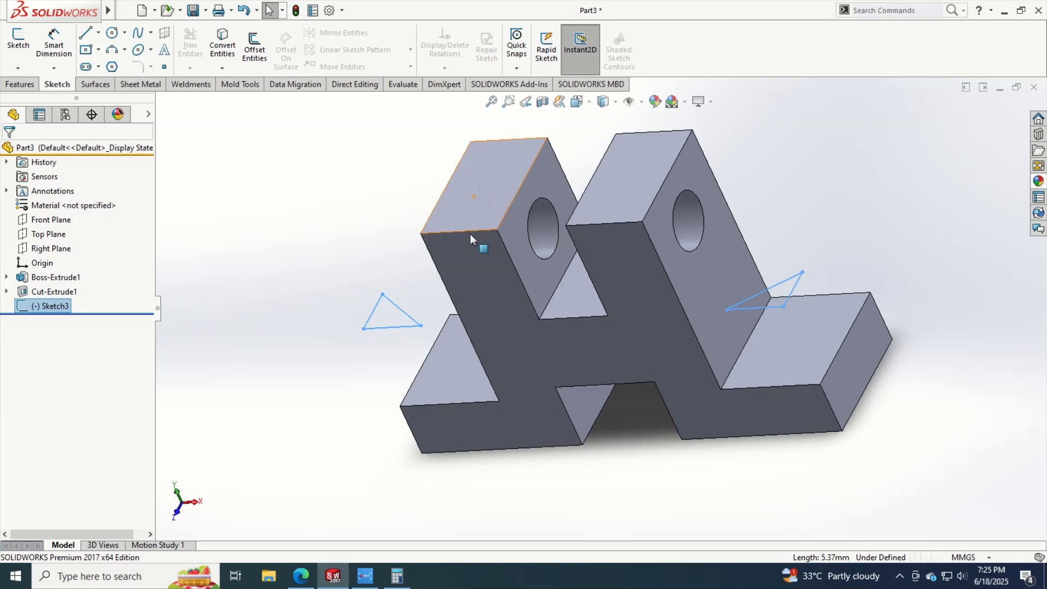
pyautogui.click(34, 84)
pyautogui.click(194, 48)
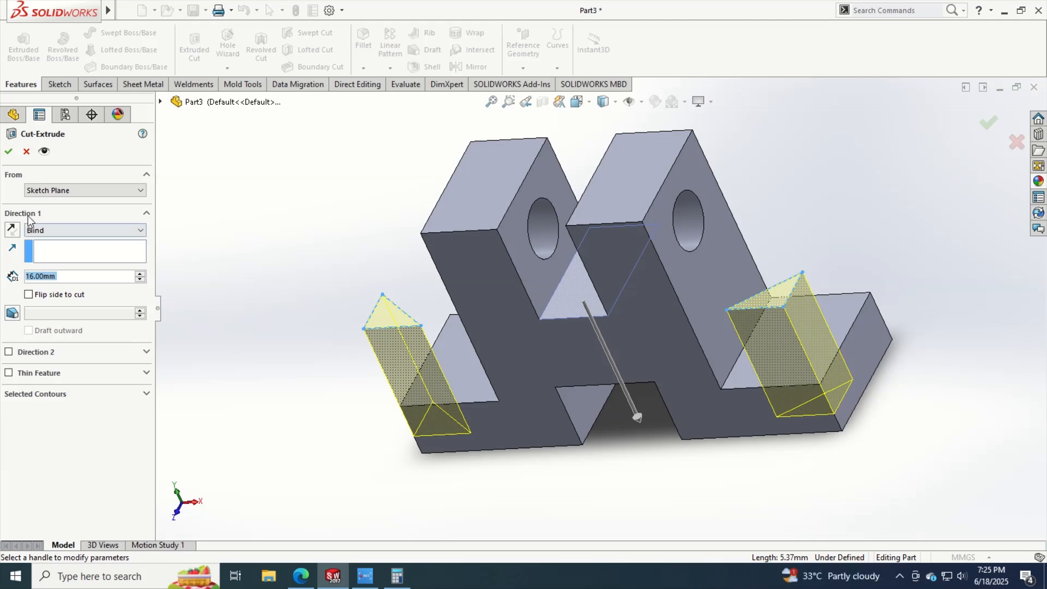
pyautogui.click(45, 194)
pyautogui.press('Escape')
pyautogui.press('Escape')
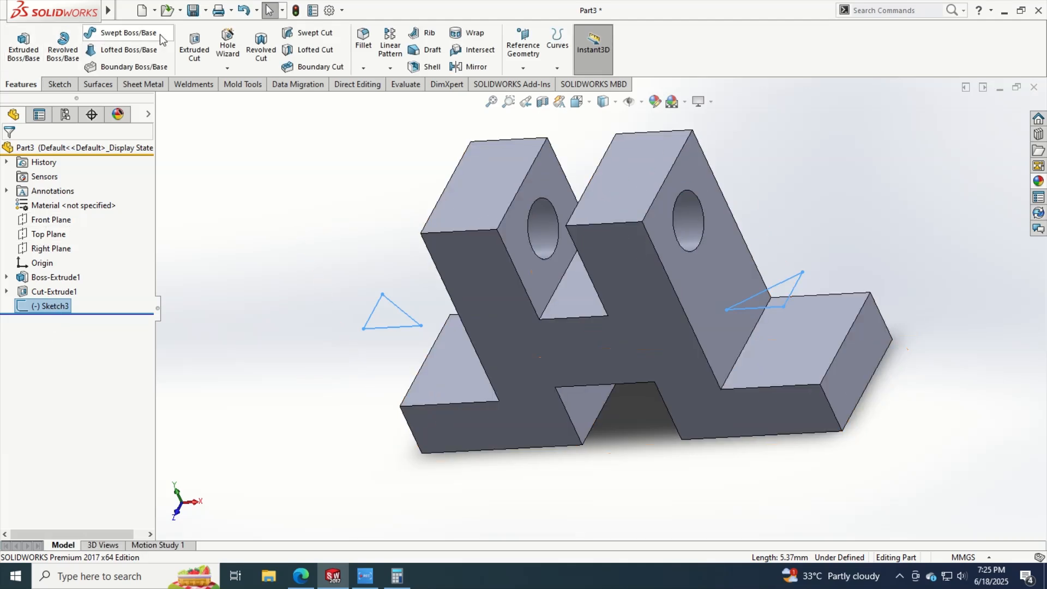
# Step: Extrude-cut the two corner triangles all the way through the base feet
pyautogui.click(194, 46)
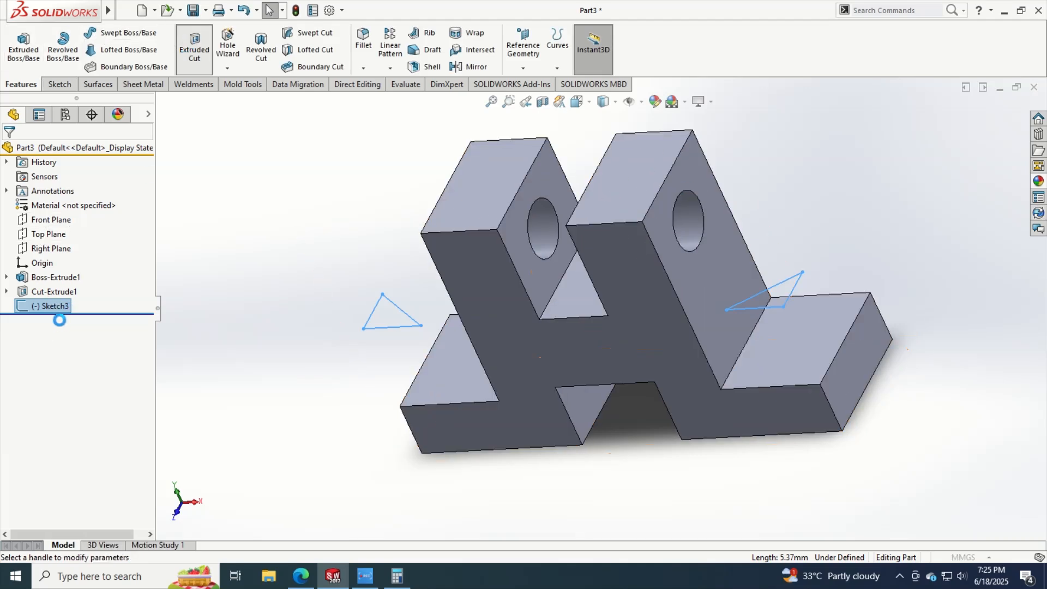
pyautogui.click(88, 230)
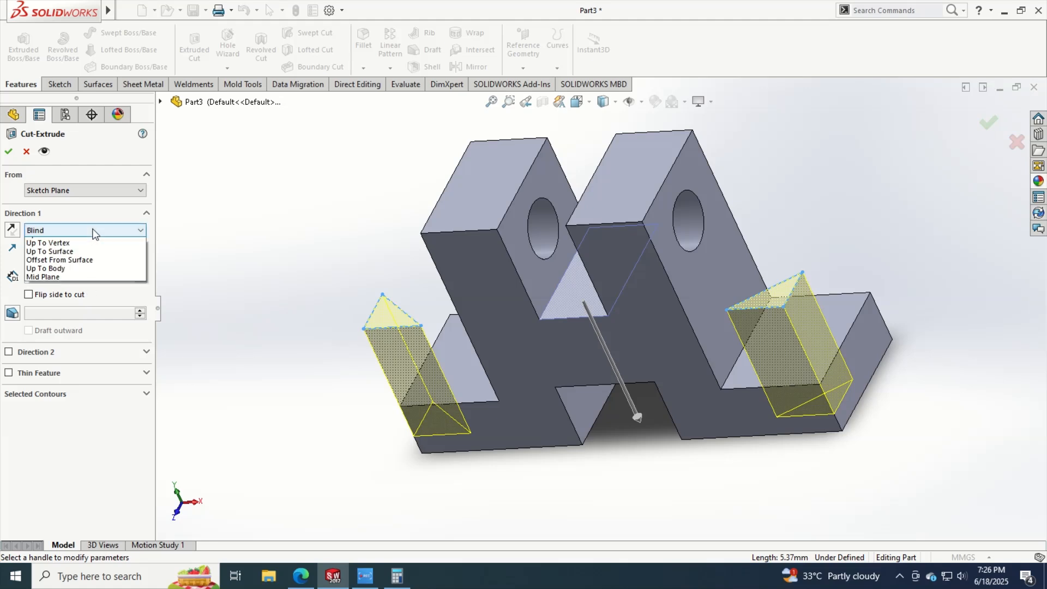
pyautogui.click(60, 241)
pyautogui.click(8, 153)
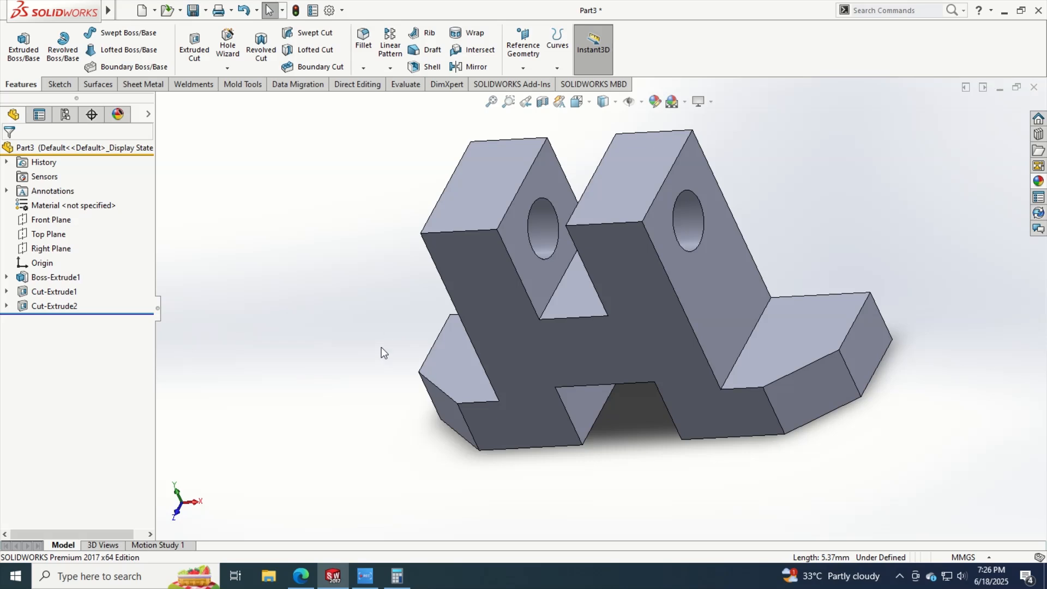
# Step: Check the reference PDF drawing and sketch a 7 mm diameter circle on the left foot's top face, about 5.5 mm in from its outer edge
pyautogui.click(451, 359)
pyautogui.click(576, 320)
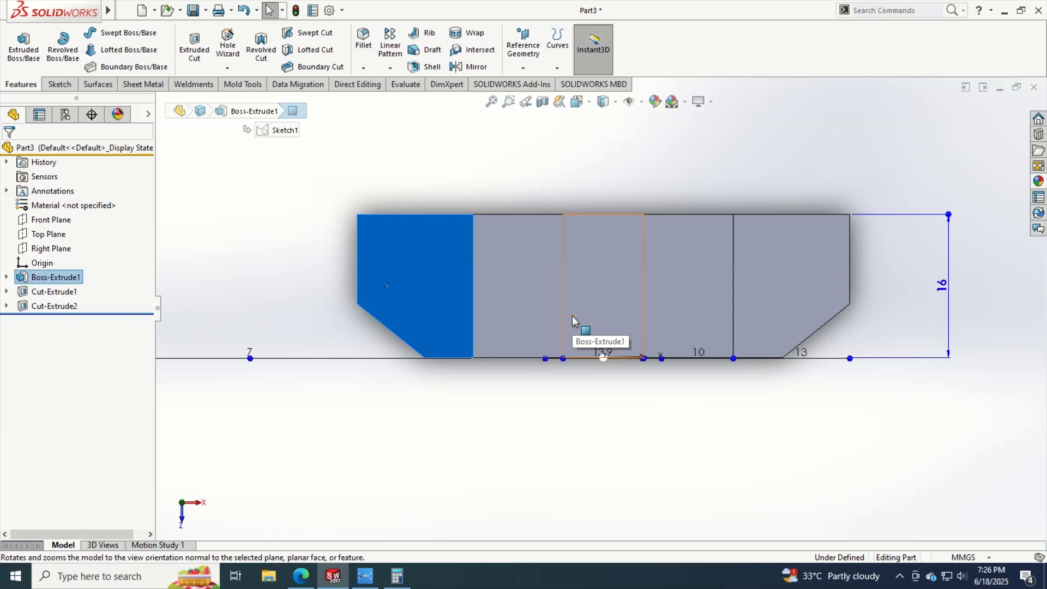
pyautogui.hotkey('alt', 'Tab')
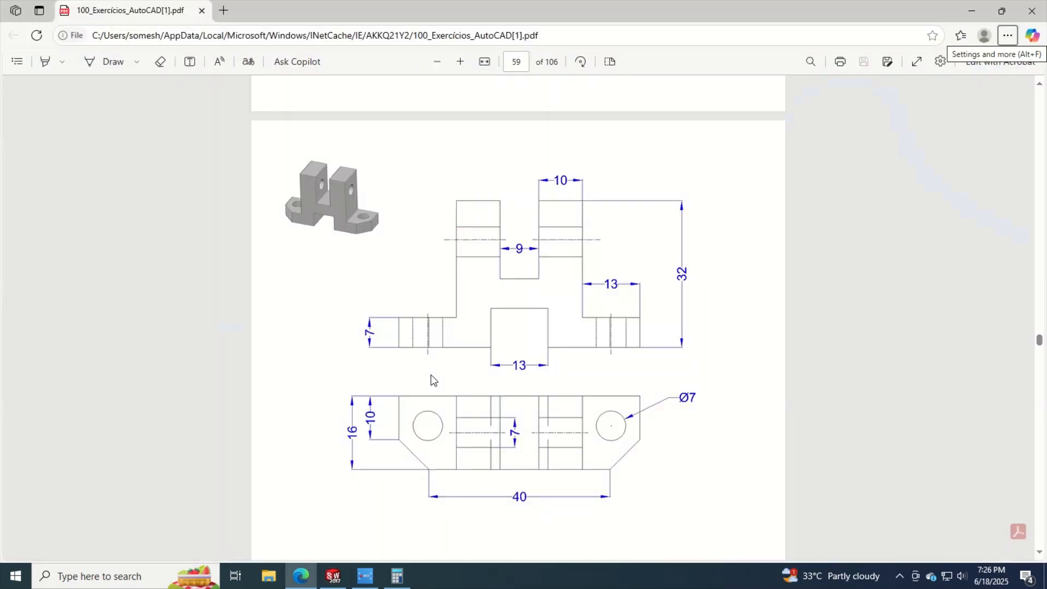
pyautogui.hotkey('alt', 'Tab')
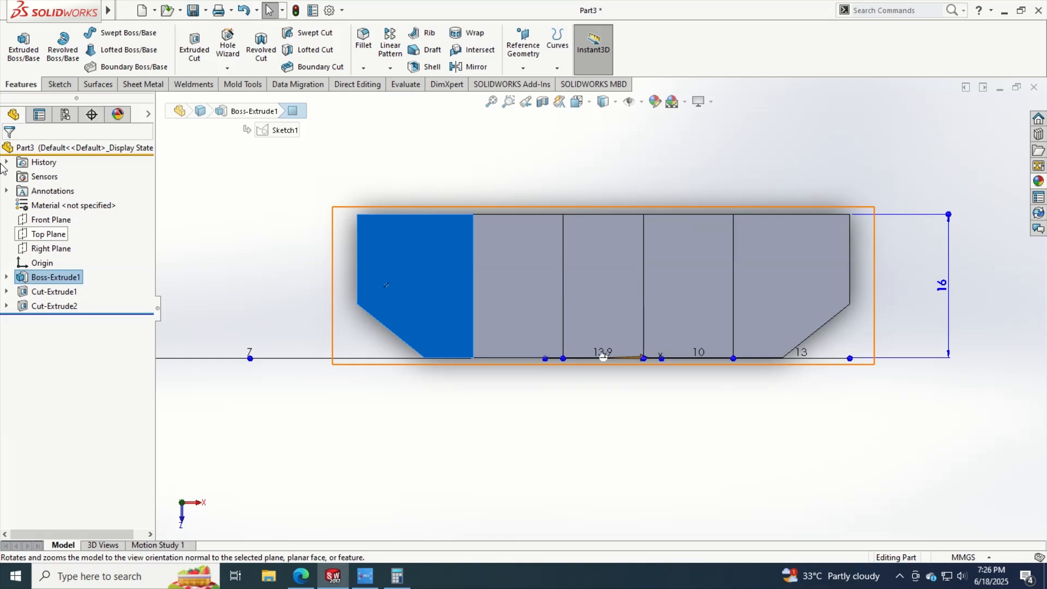
pyautogui.click(113, 32)
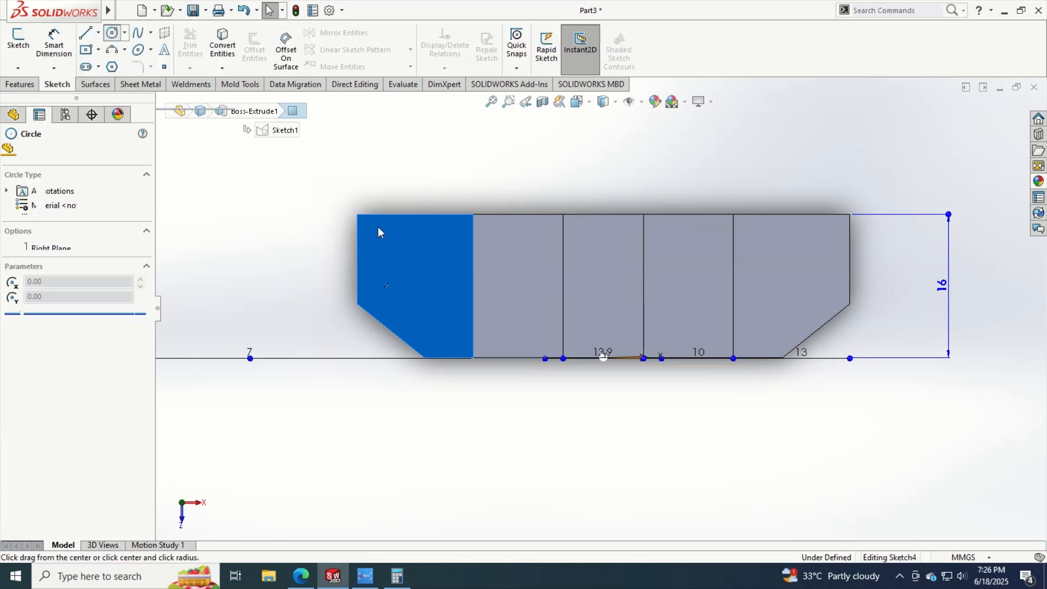
pyautogui.click(406, 272)
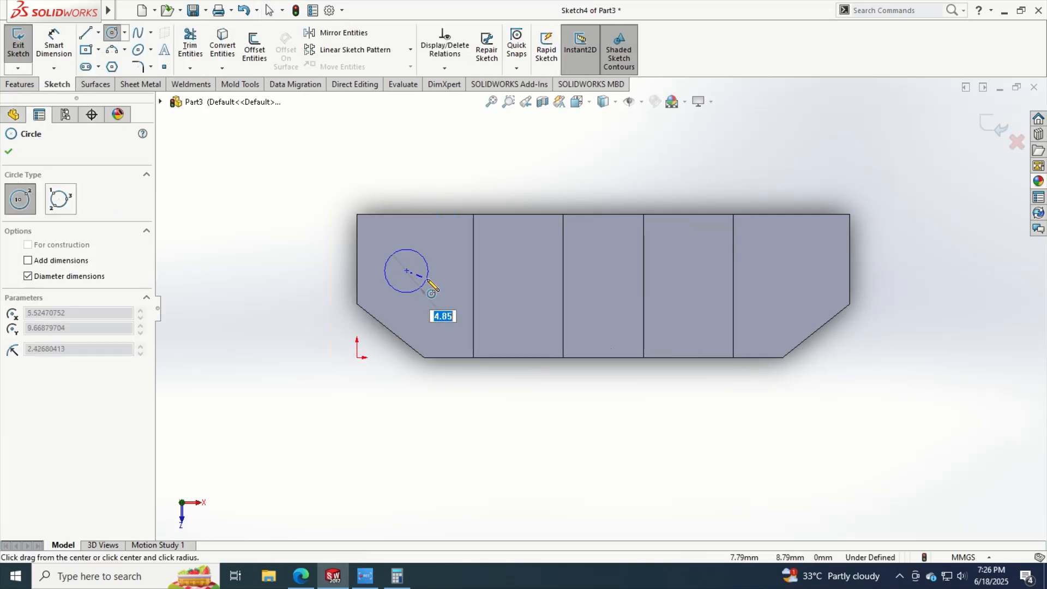
pyautogui.write('7')
pyautogui.press('Return')
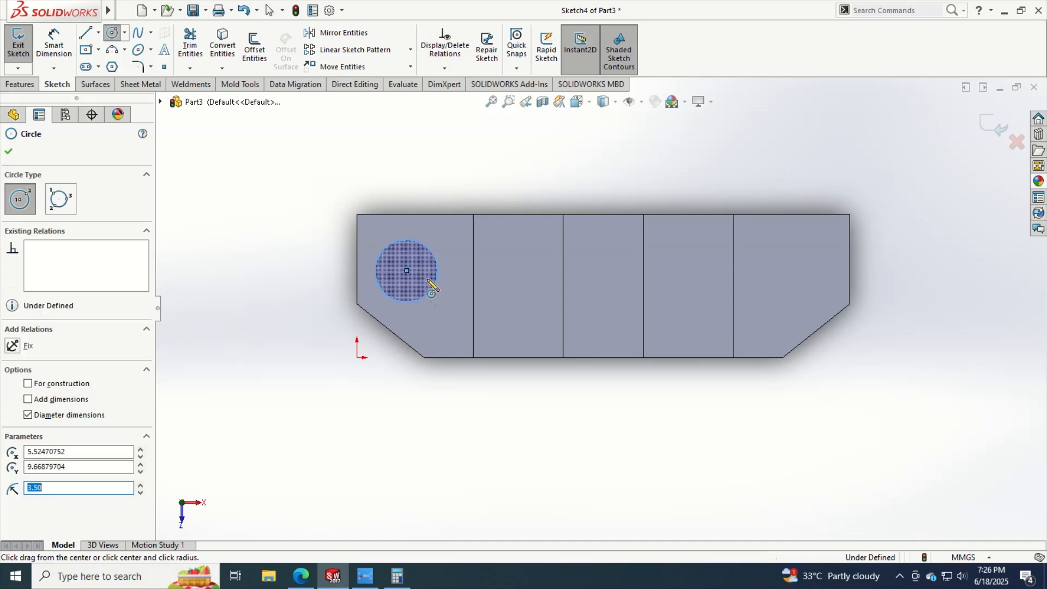
# Step: Draw a short vertical line from the midpoint of the base's front edge toward the back
pyautogui.click(85, 35)
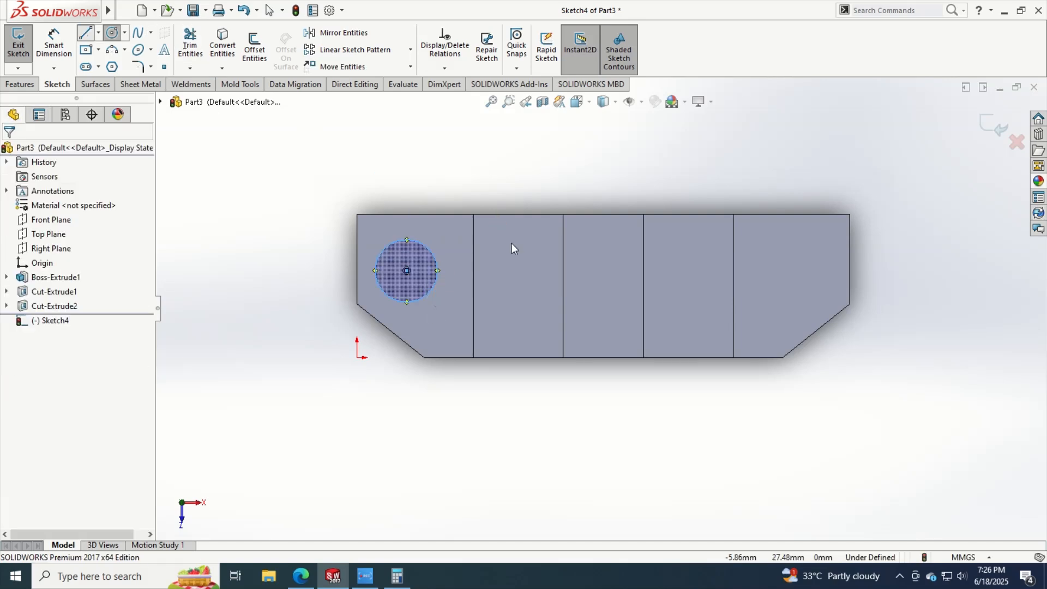
pyautogui.click(603, 357)
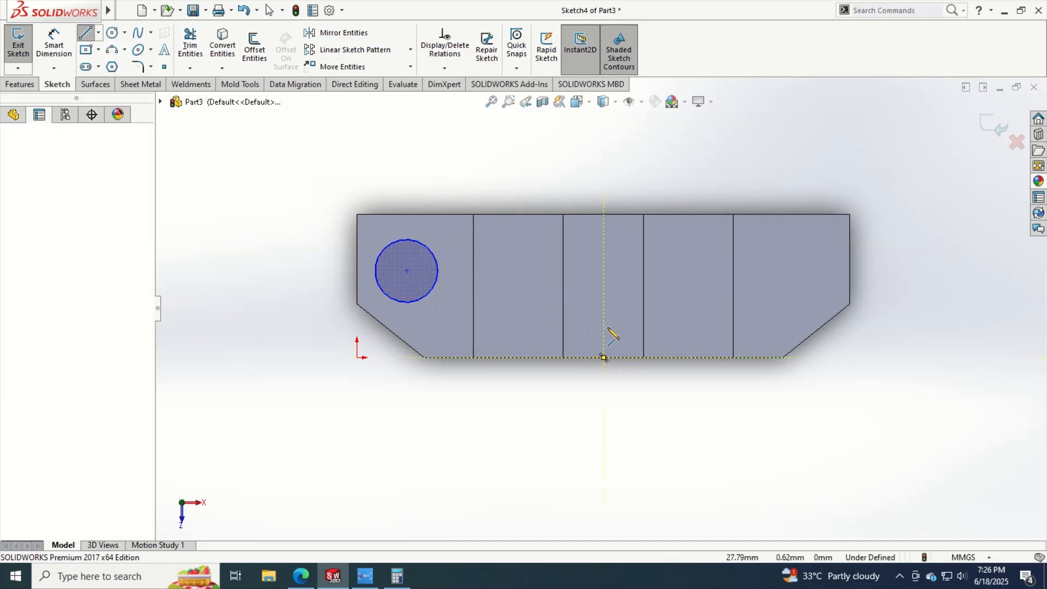
pyautogui.click(604, 311)
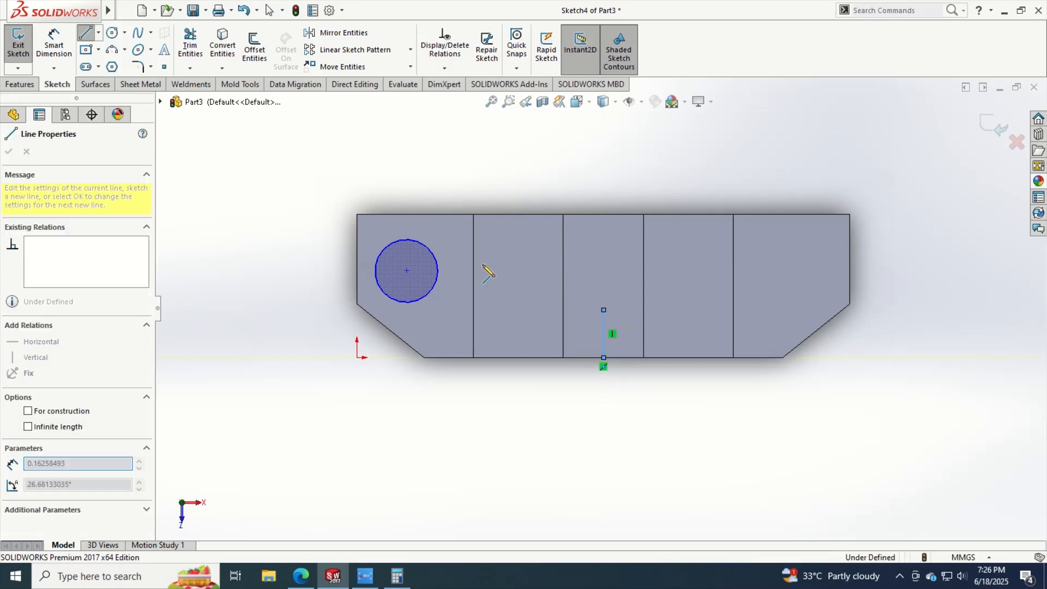
pyautogui.press('Escape')
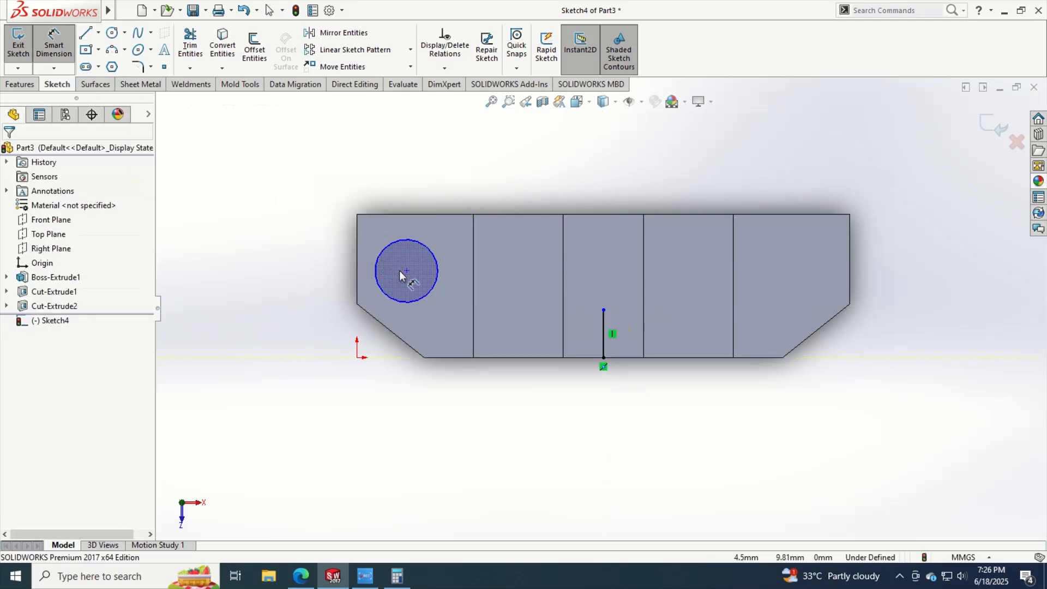
# Step: Check the reference PDF drawing and dimension the circle's centre 8 mm from the back edge of the base
pyautogui.click(406, 271)
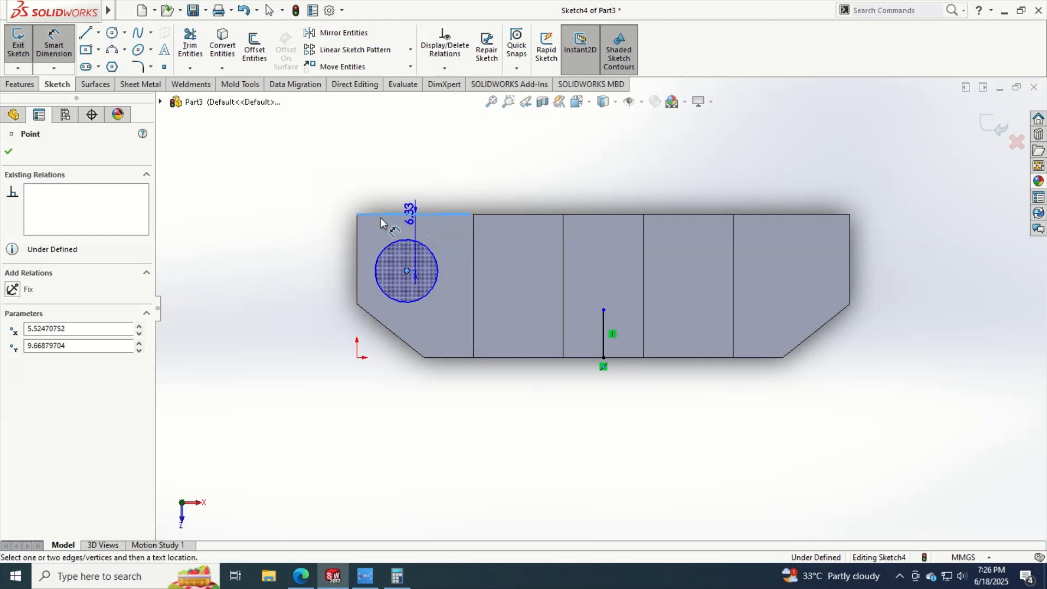
pyautogui.click(327, 240)
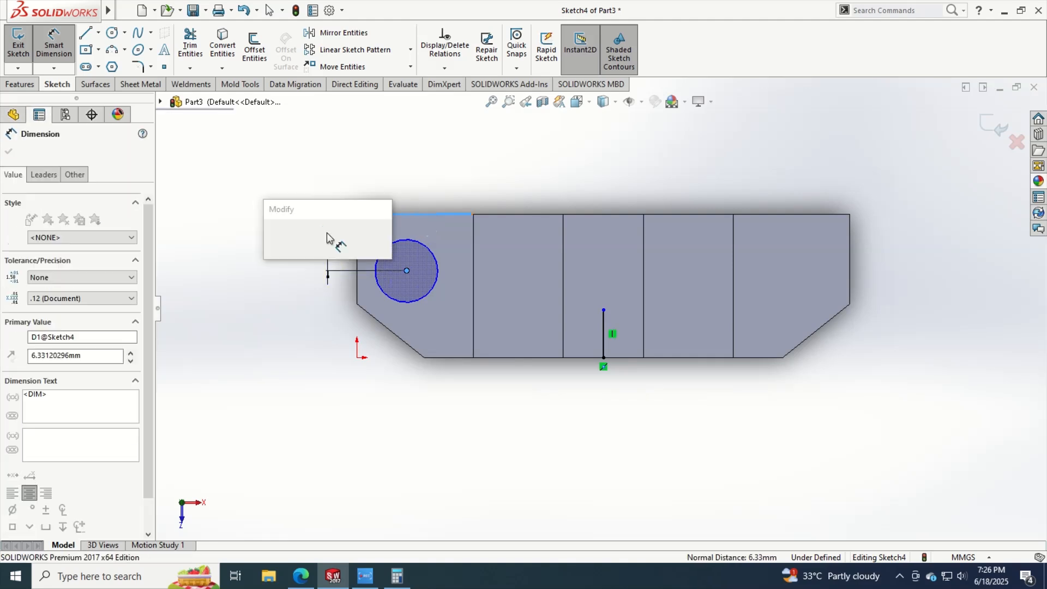
pyautogui.hotkey('alt', 'Tab')
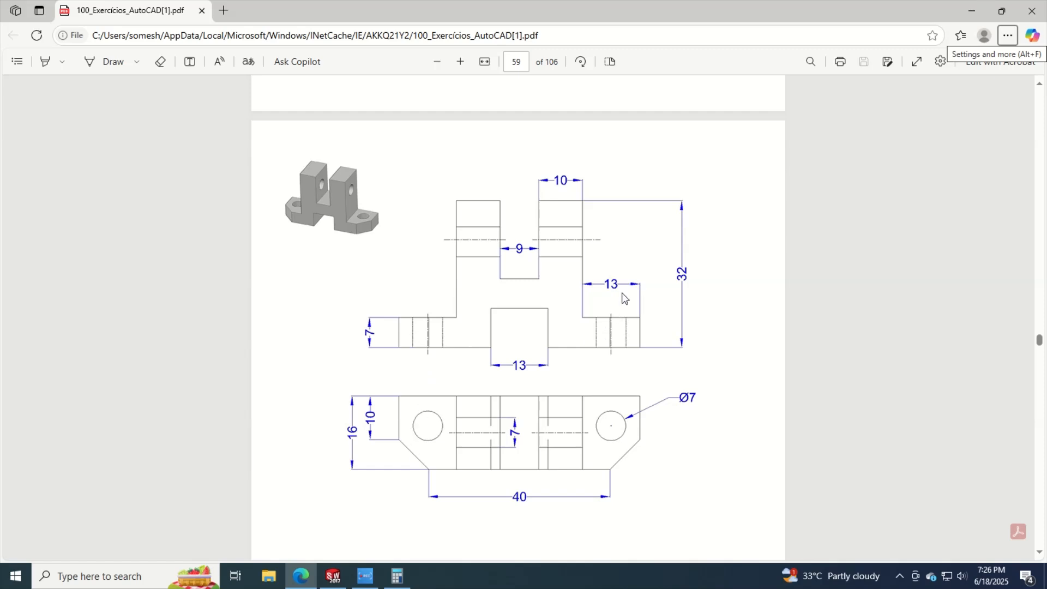
pyautogui.hotkey('alt', 'Tab')
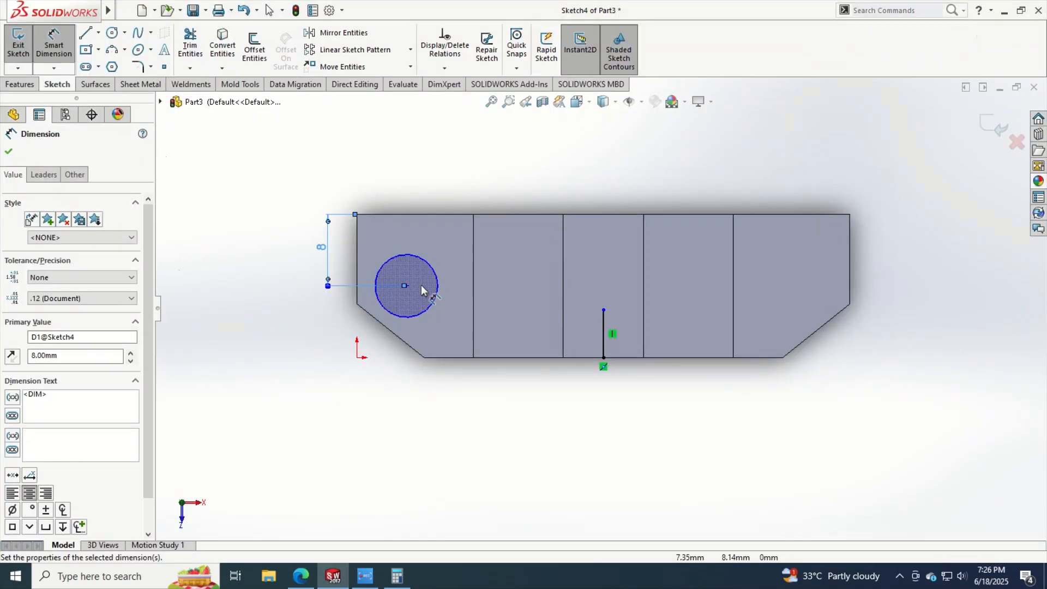
# Step: Dimension the circle's centre 6.5 mm from the left edge of the base
pyautogui.click(405, 285)
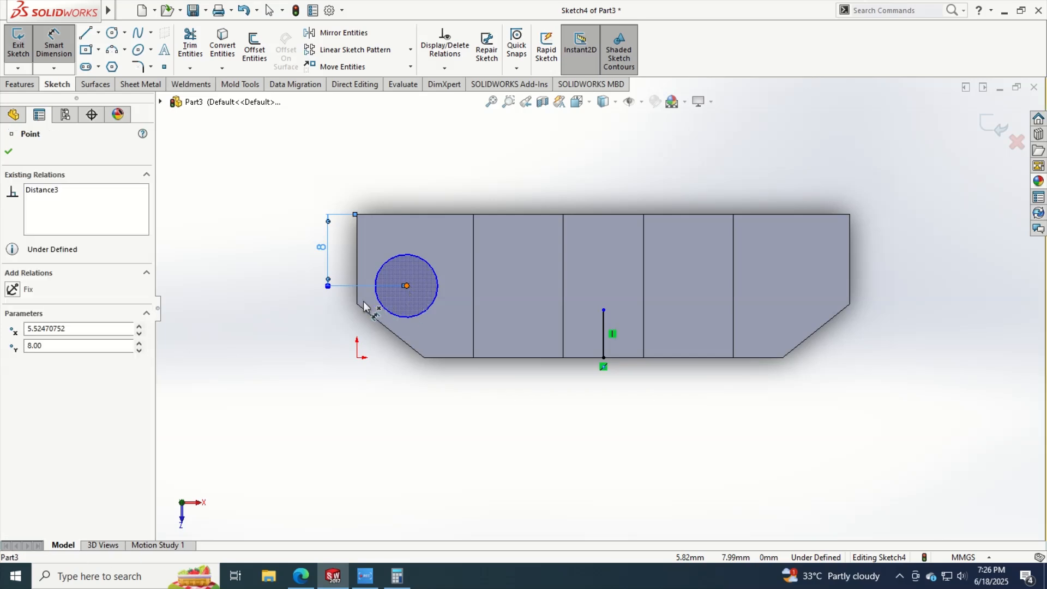
pyautogui.click(378, 408)
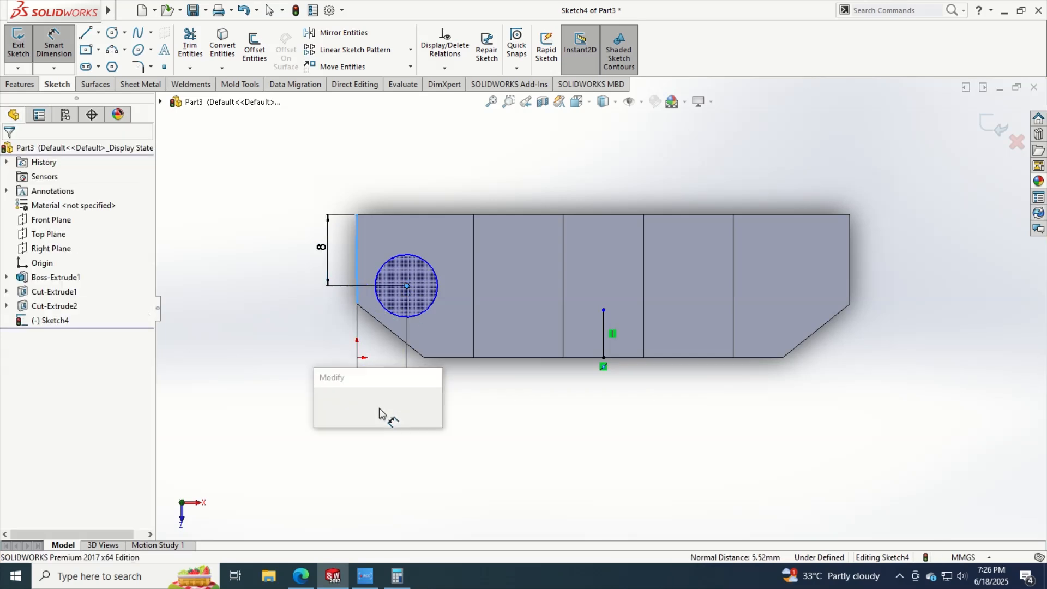
pyautogui.write('6.5')
pyautogui.press('Return')
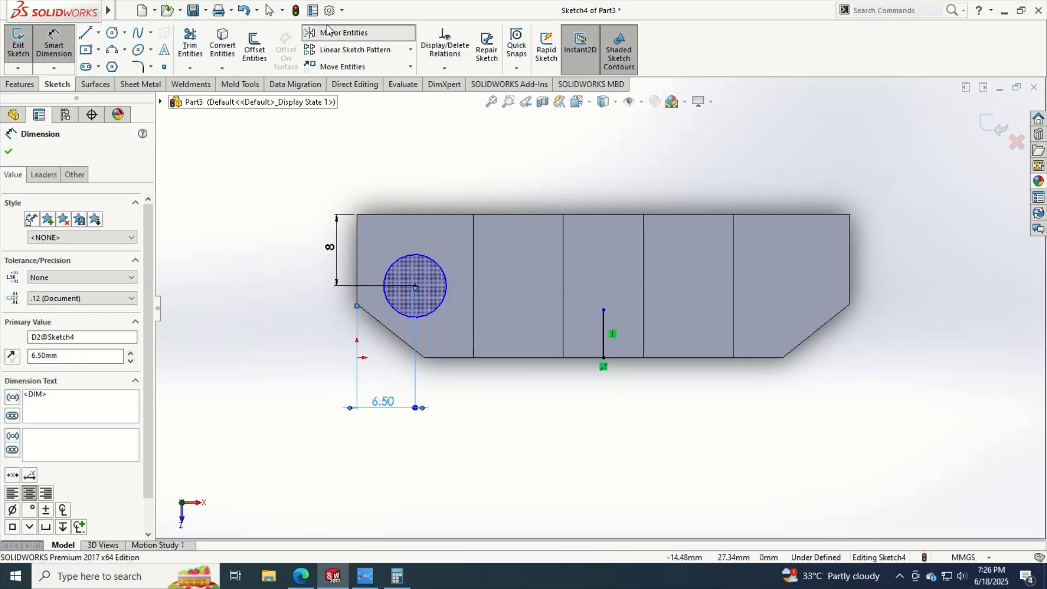
# Step: Mirror the circle about the short vertical line at the middle of the base onto the right foot
pyautogui.click(344, 33)
pyautogui.click(406, 262)
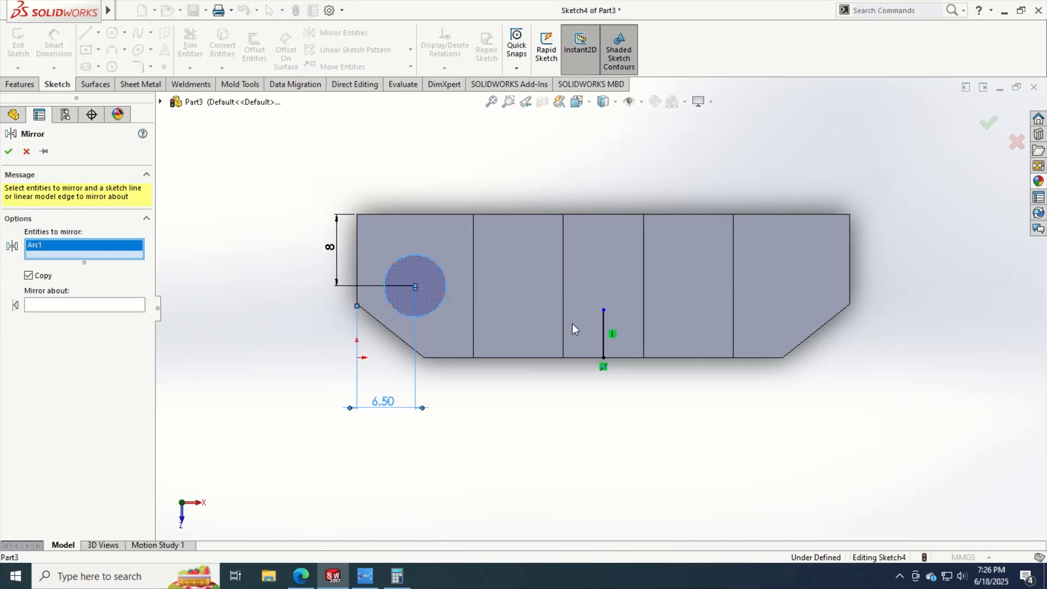
pyautogui.click(120, 303)
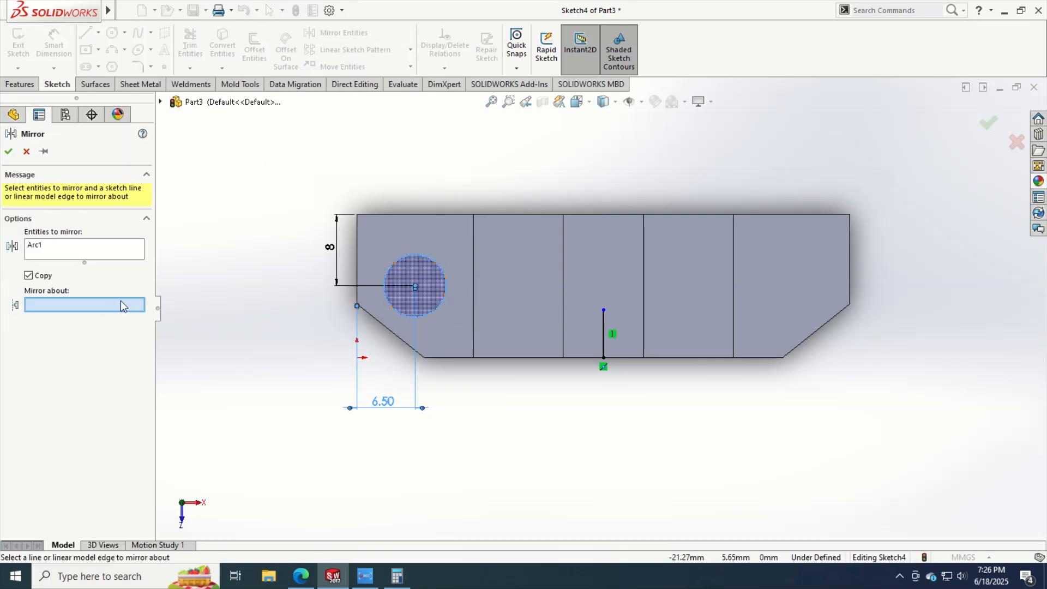
pyautogui.click(603, 324)
pyautogui.click(8, 151)
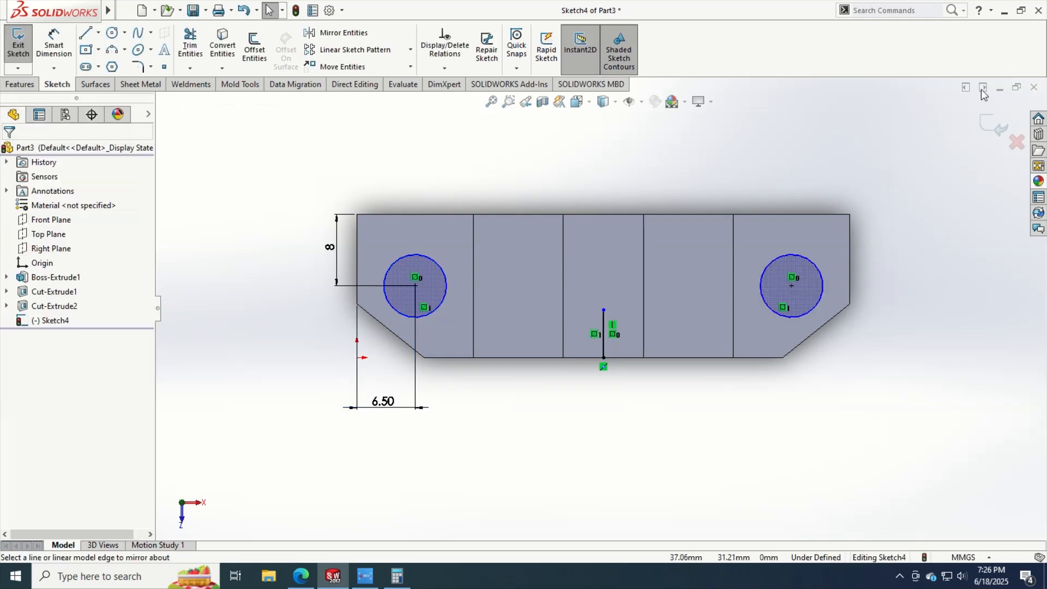
# Step: Delete the short vertical mirror line and close the sketch
pyautogui.click(601, 345)
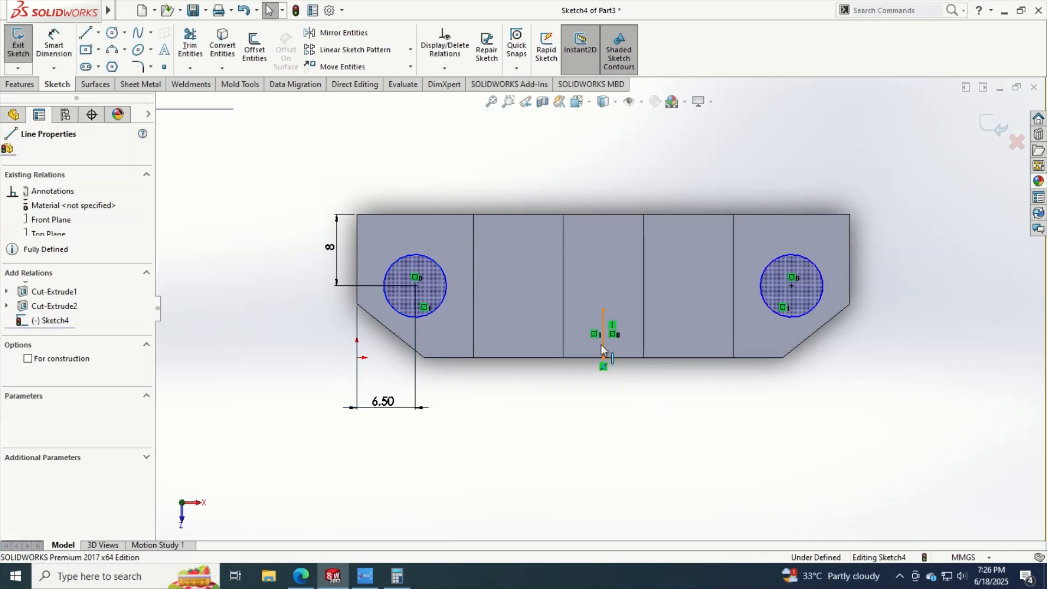
pyautogui.press('Delete')
pyautogui.click(1008, 125)
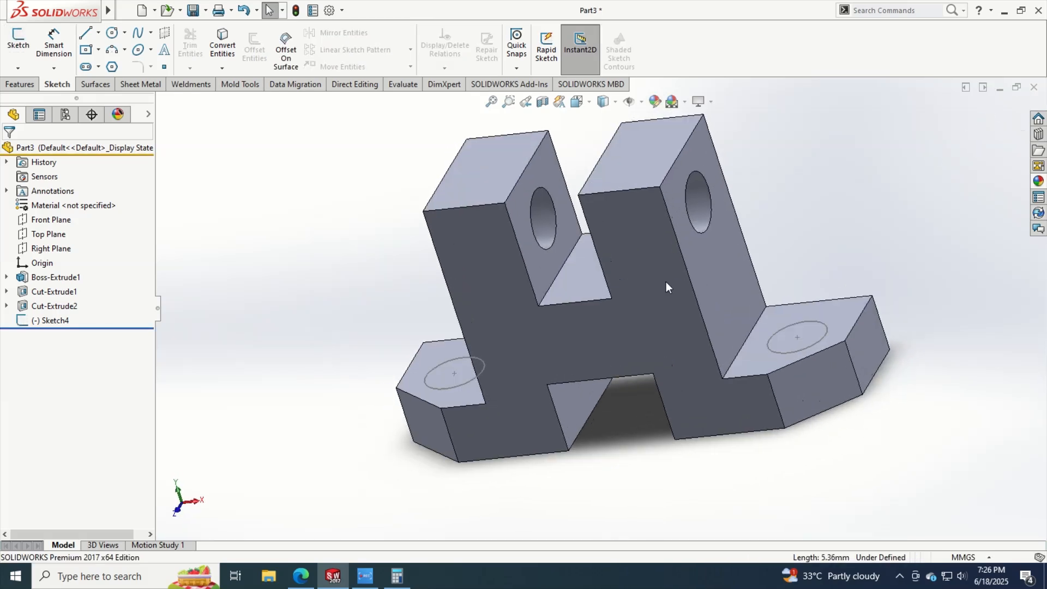
# Step: Extrude-cut the two sketched circles through the base feet as mounting holes
pyautogui.click(52, 320)
pyautogui.click(20, 84)
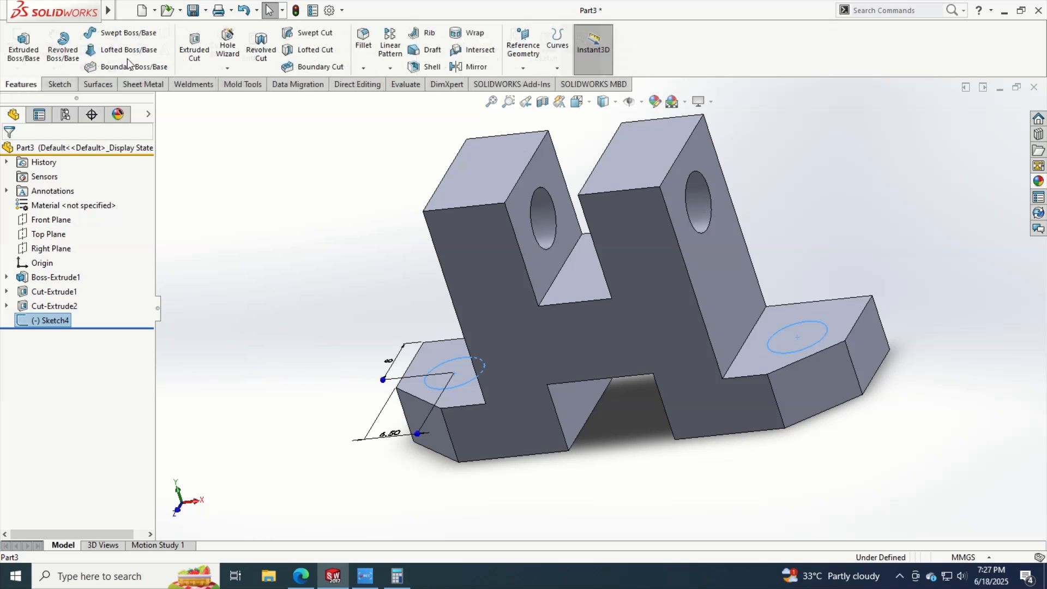
pyautogui.click(201, 50)
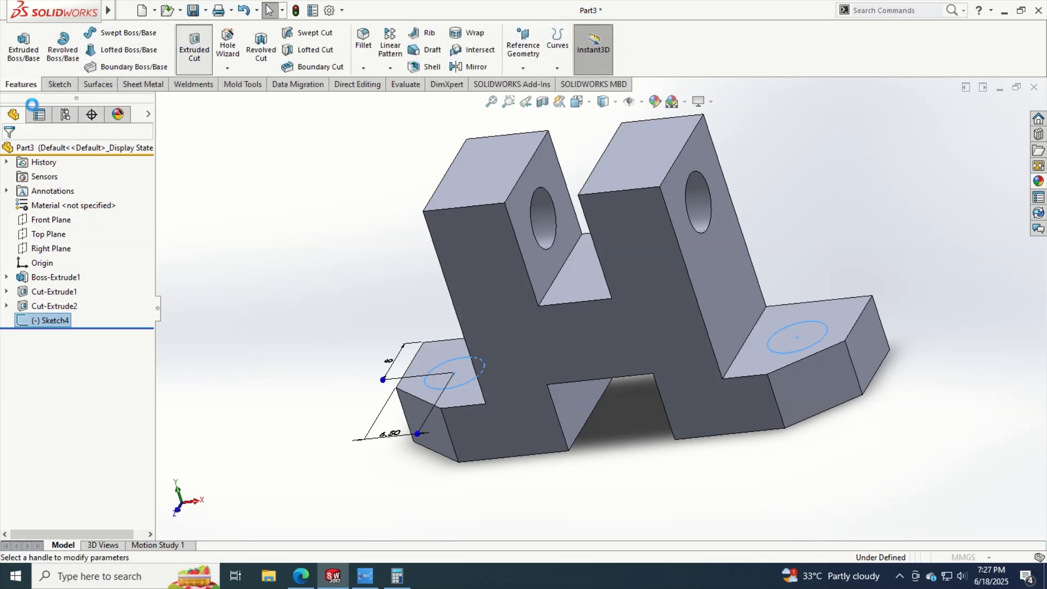
pyautogui.click(12, 152)
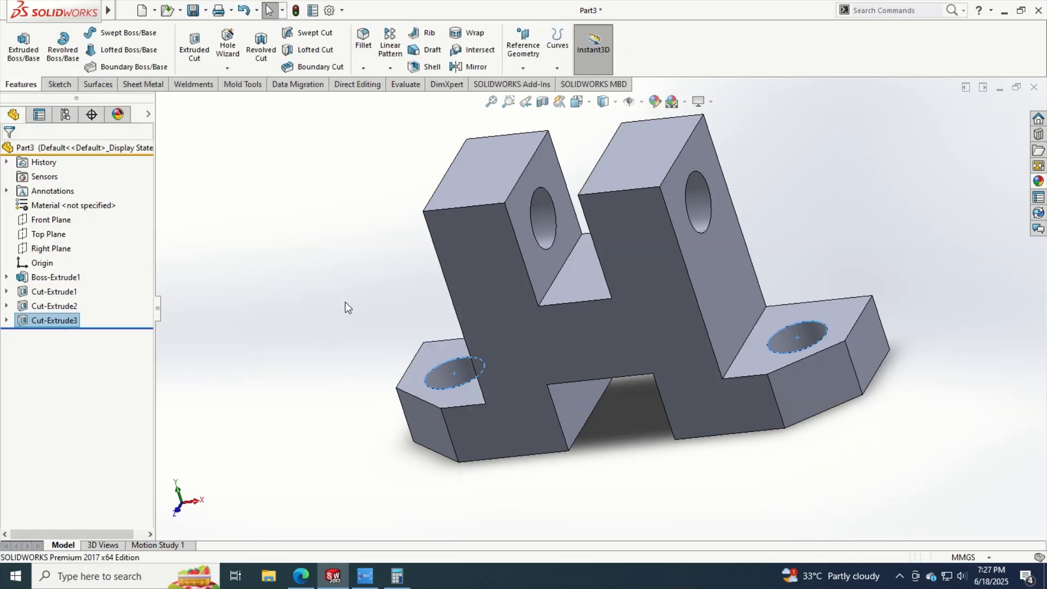
# Step: Compare the finished bracket with the reference PDF drawing and inspect it in the front, back, side, top, bottom and isometric views
pyautogui.moveTo(350, 301); pyautogui.dragTo(322, 206, button='middle')
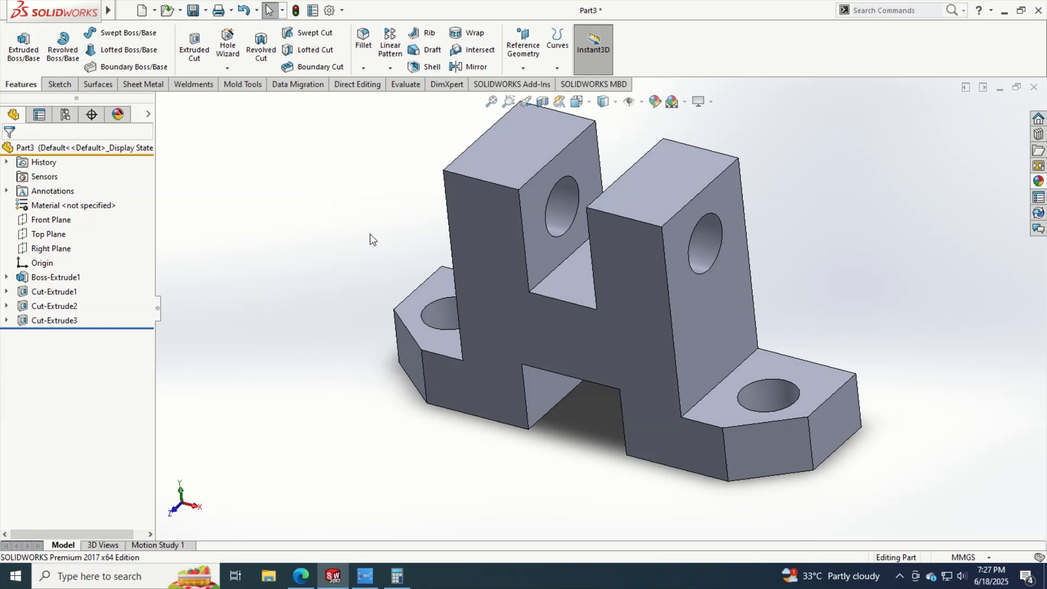
pyautogui.scroll(-1, 461, 267)
pyautogui.scroll(2, 460, 267)
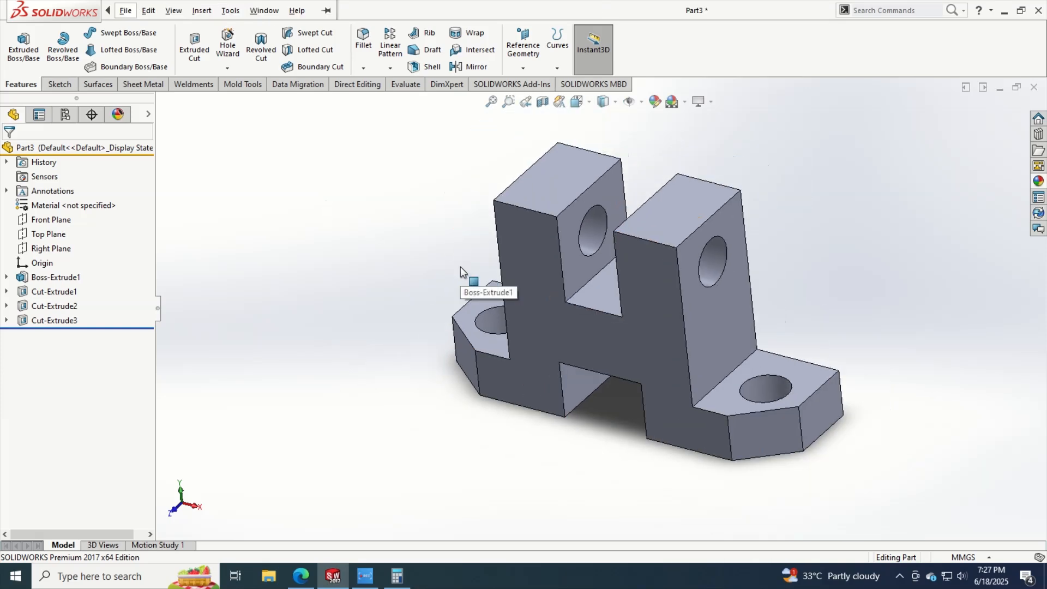
pyautogui.hotkey('alt', 'Tab')
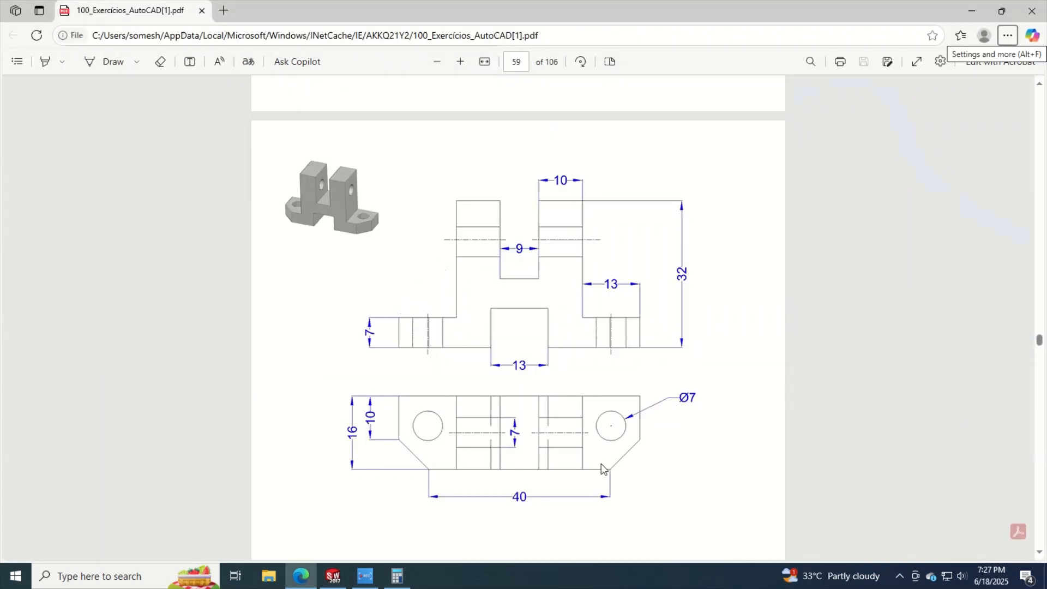
pyautogui.hotkey('alt', 'Tab')
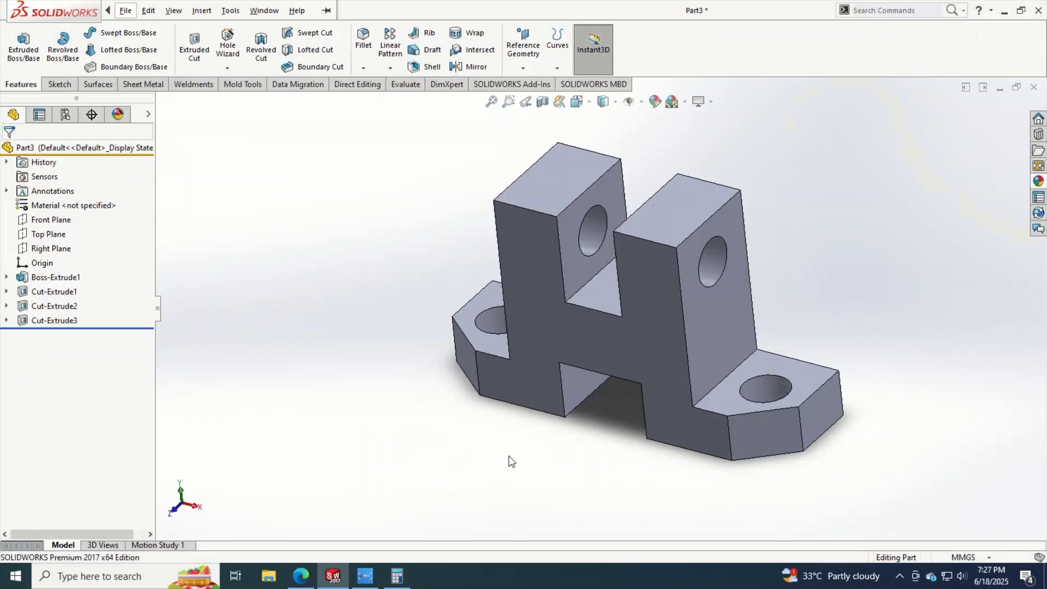
pyautogui.hotkey('ctrl', '1')
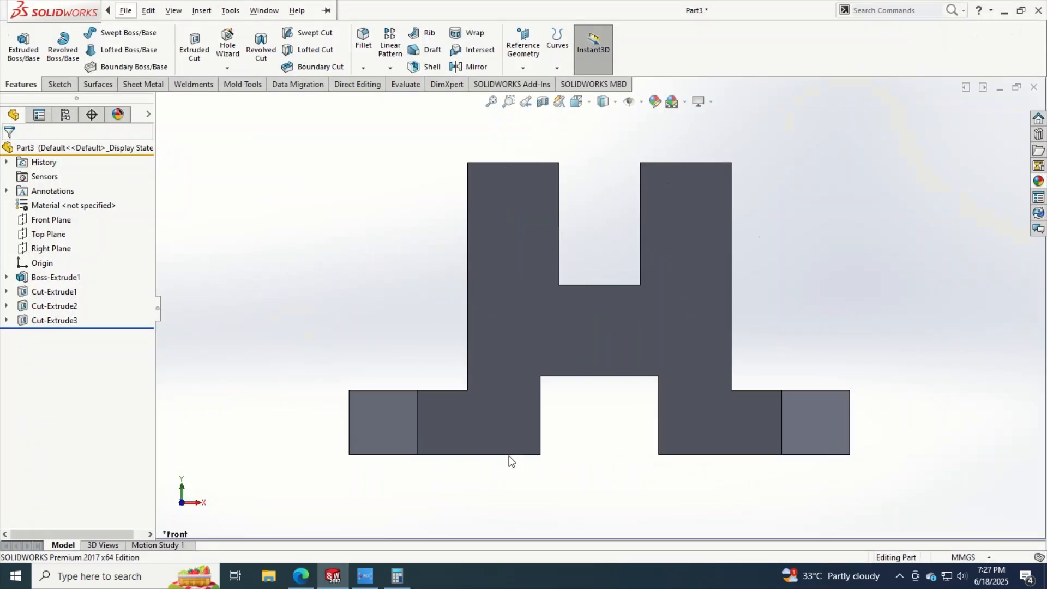
pyautogui.hotkey('ctrl', '2')
pyautogui.hotkey('ctrl', '3')
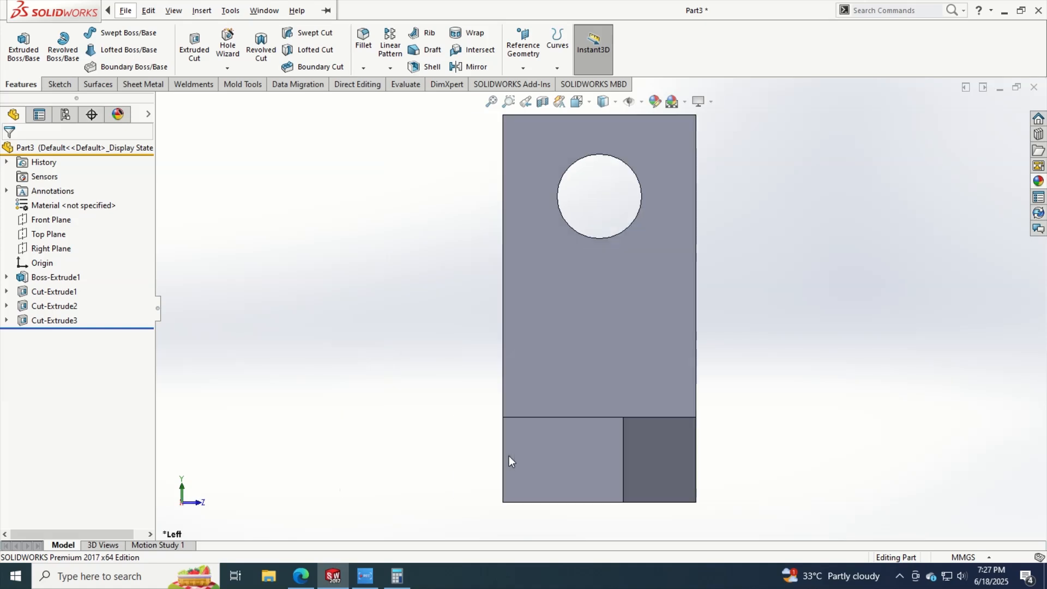
pyautogui.hotkey('ctrl', '4')
pyautogui.hotkey('ctrl', '7')
pyautogui.hotkey('ctrl', '5')
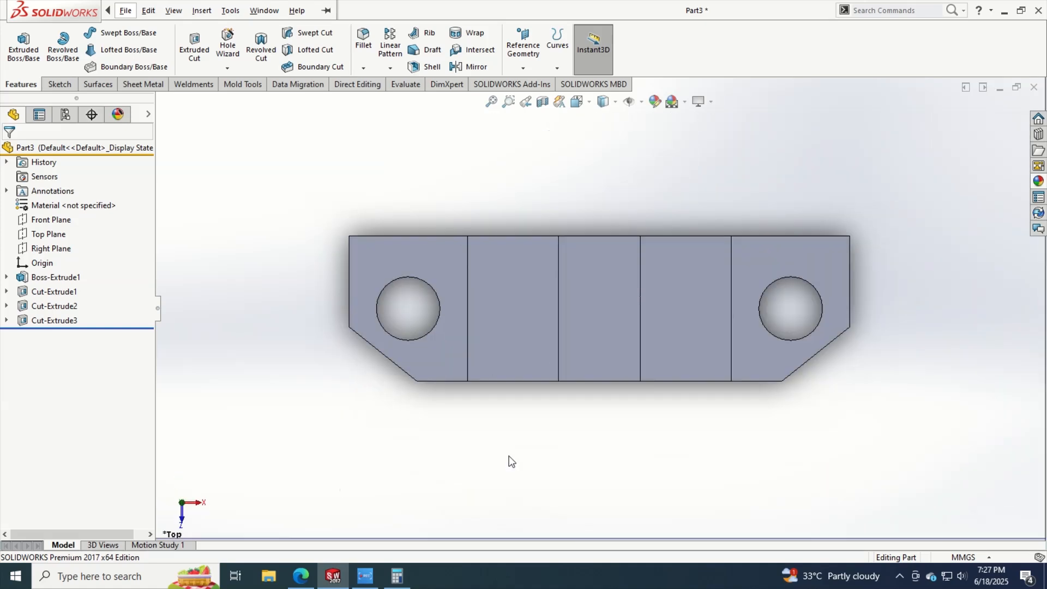
pyautogui.hotkey('ctrl', '6')
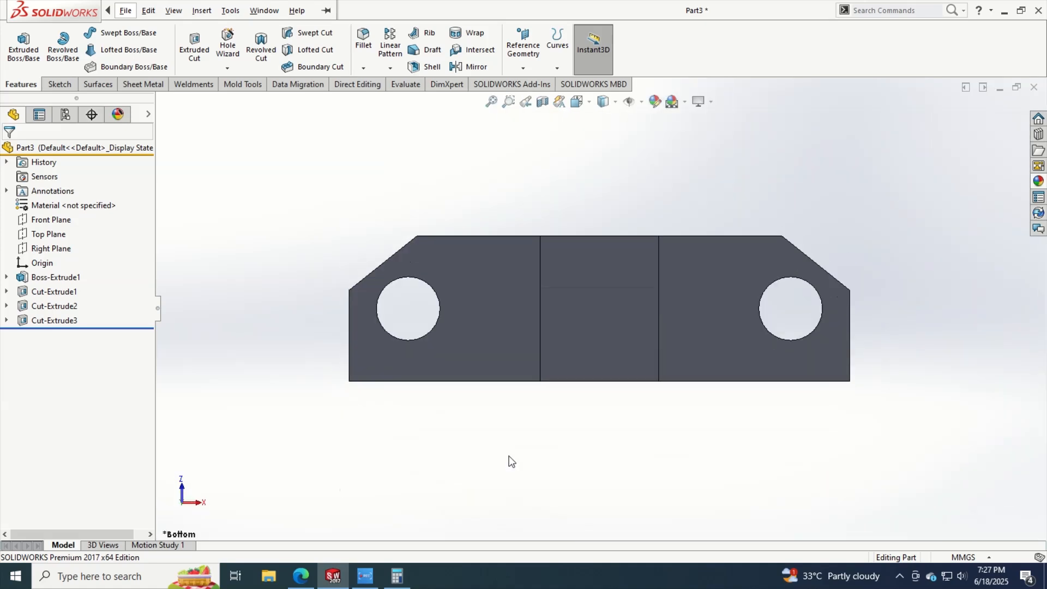
pyautogui.hotkey('ctrl', '7')
pyautogui.moveTo(515, 392)
pyautogui.mouseDown(button='middle')
pyautogui.moveTo(500, 369)
pyautogui.moveTo(529, 413)
pyautogui.moveTo(519, 435)
pyautogui.moveTo(482, 292)
pyautogui.moveTo(412, 246)
pyautogui.moveTo(357, 281)
pyautogui.moveTo(293, 434)
pyautogui.moveTo(408, 285)
pyautogui.moveTo(529, 367)
pyautogui.moveTo(529, 411)
pyautogui.moveTo(498, 378)
pyautogui.moveTo(501, 404)
pyautogui.mouseUp(button='middle')
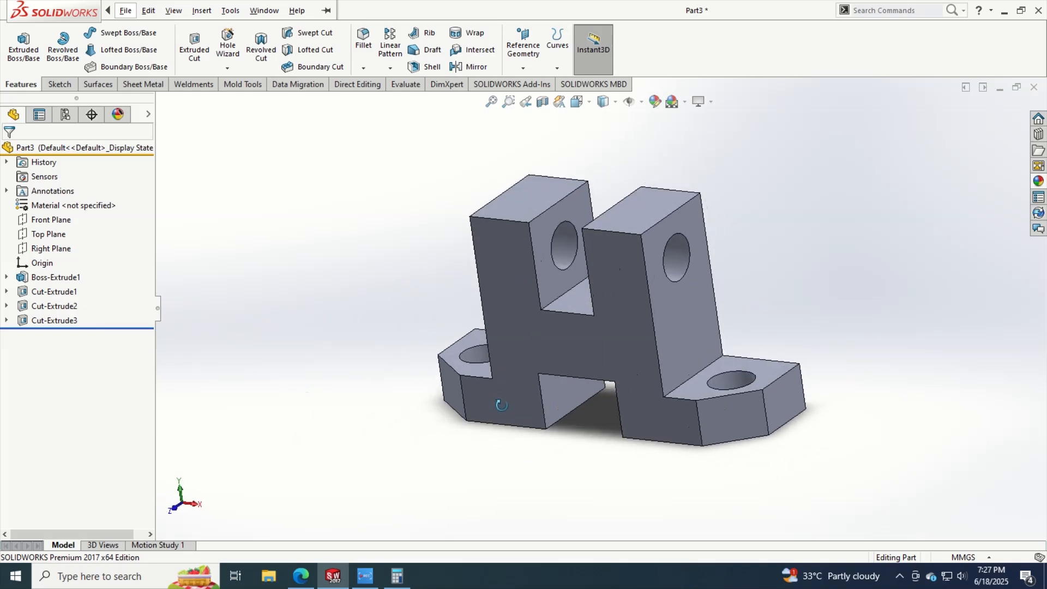
# Step: Try darker and brighter orange shades on the whole part and apply light orange
pyautogui.click(655, 101)
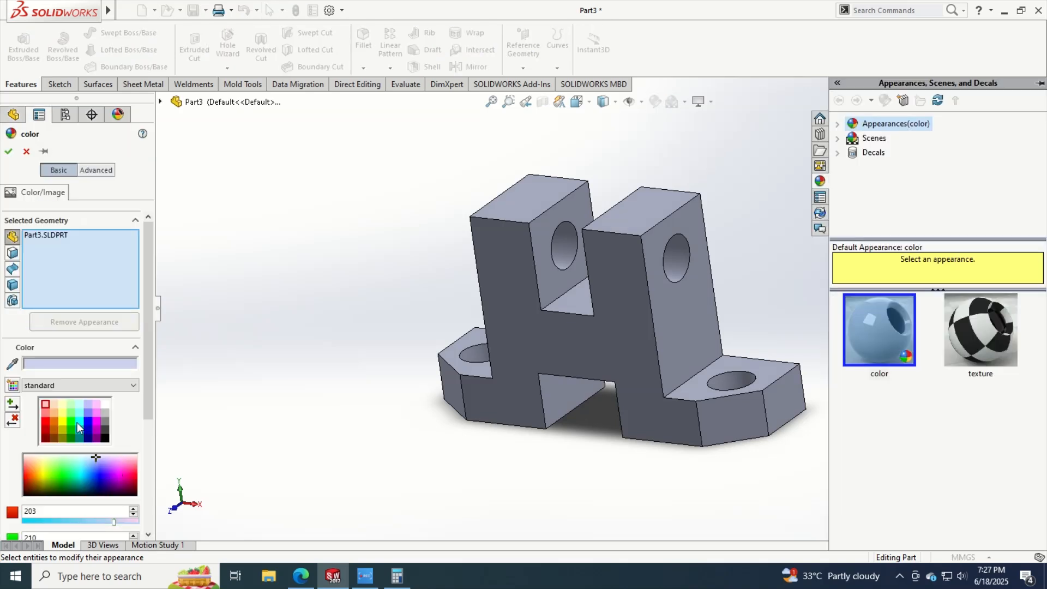
pyautogui.click(56, 427)
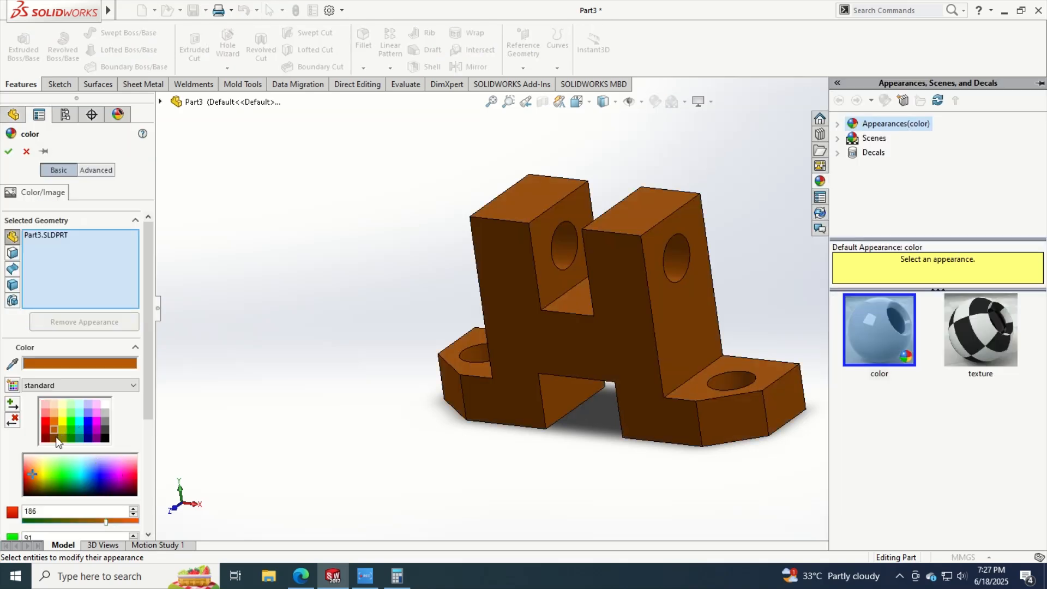
pyautogui.click(55, 439)
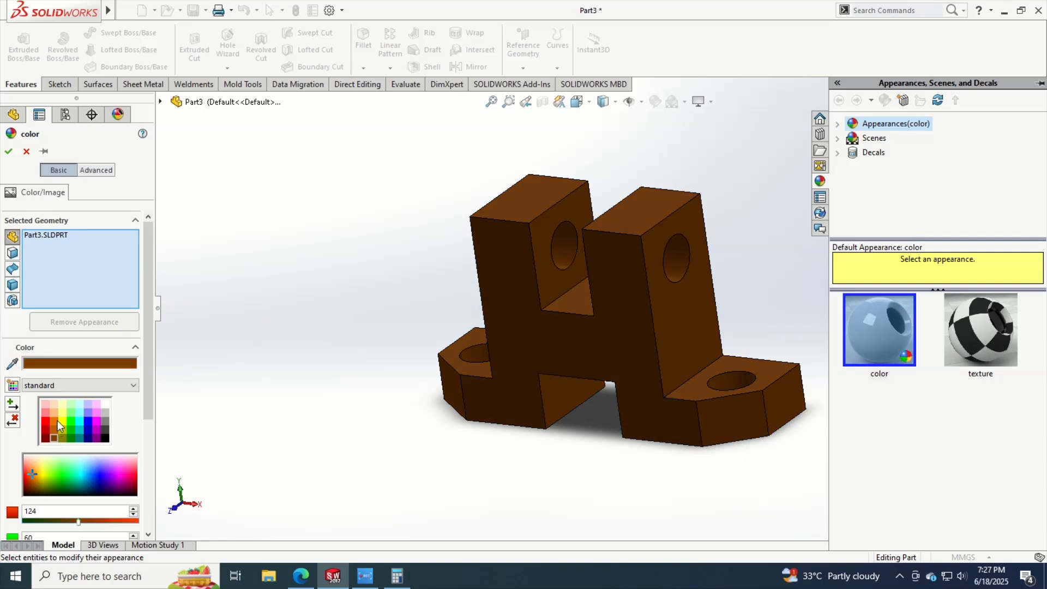
pyautogui.click(58, 422)
pyautogui.moveTo(330, 339)
pyautogui.mouseDown(button='middle')
pyautogui.moveTo(358, 320)
pyautogui.moveTo(348, 297)
pyautogui.moveTo(338, 353)
pyautogui.mouseUp(button='middle')
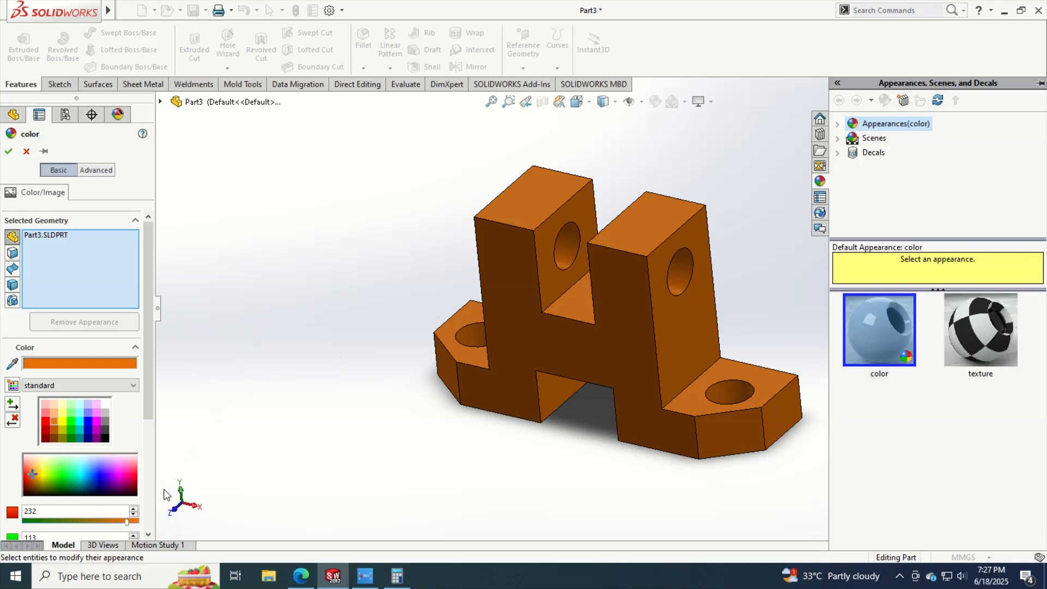
pyautogui.click(53, 414)
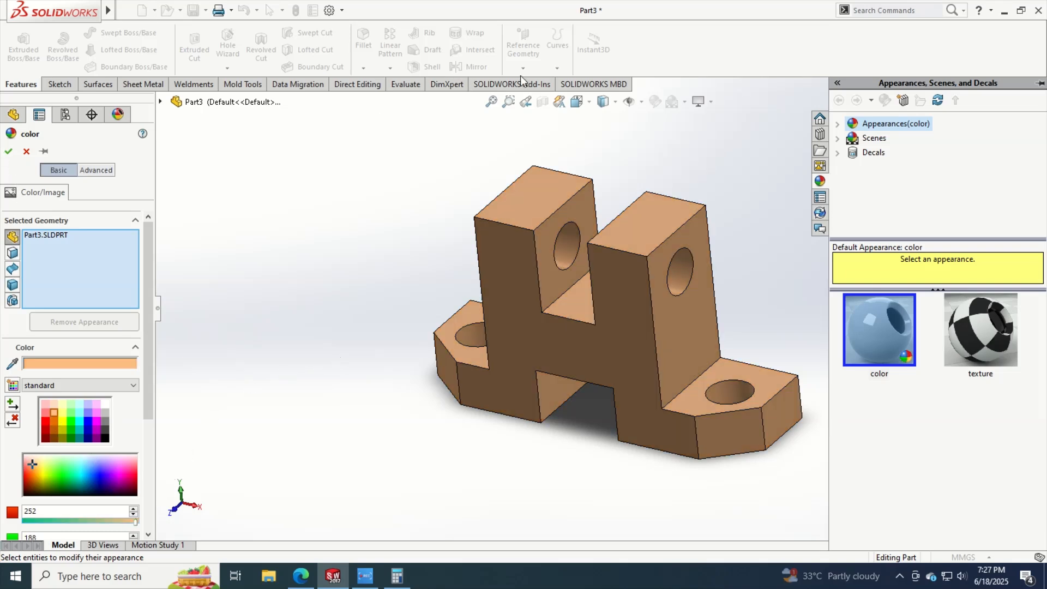
pyautogui.click(8, 151)
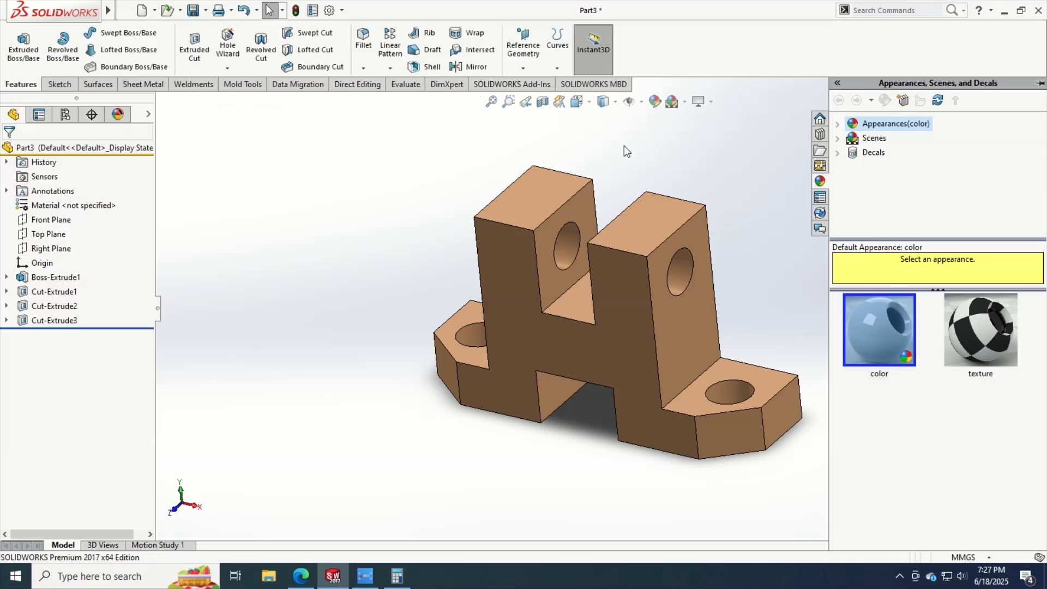
# Step: Apply a plain white background scene and recolour the whole part dark orange from the standard swatches
pyautogui.click(685, 101)
pyautogui.click(686, 135)
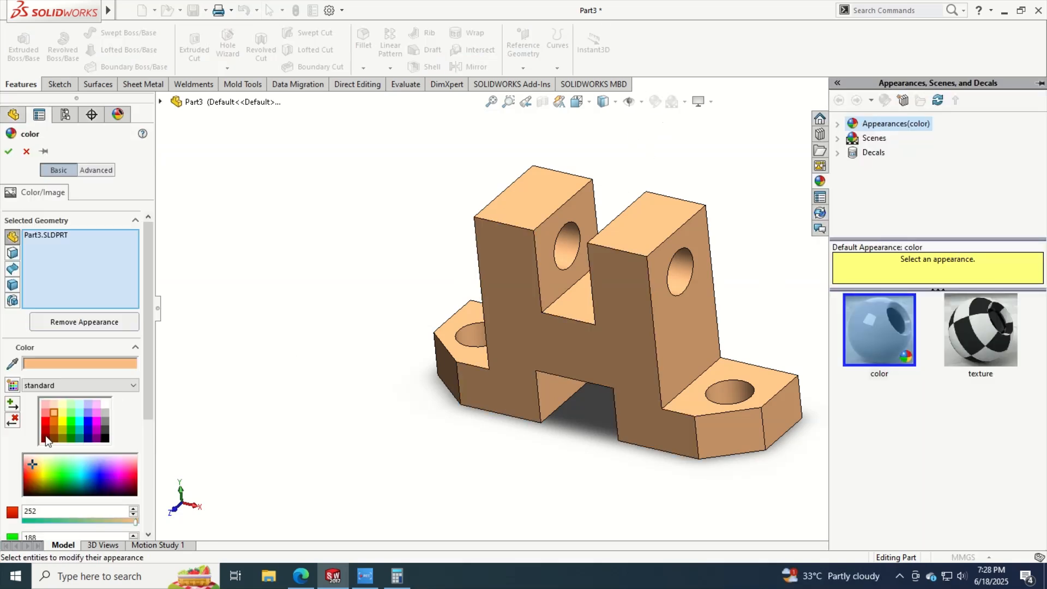
pyautogui.click(53, 421)
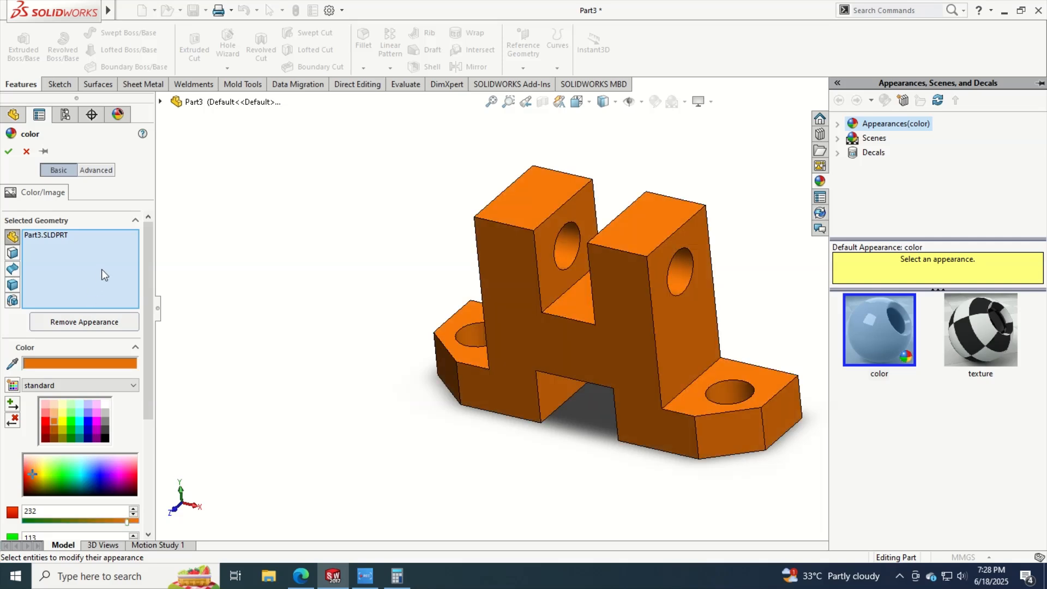
pyautogui.click(55, 431)
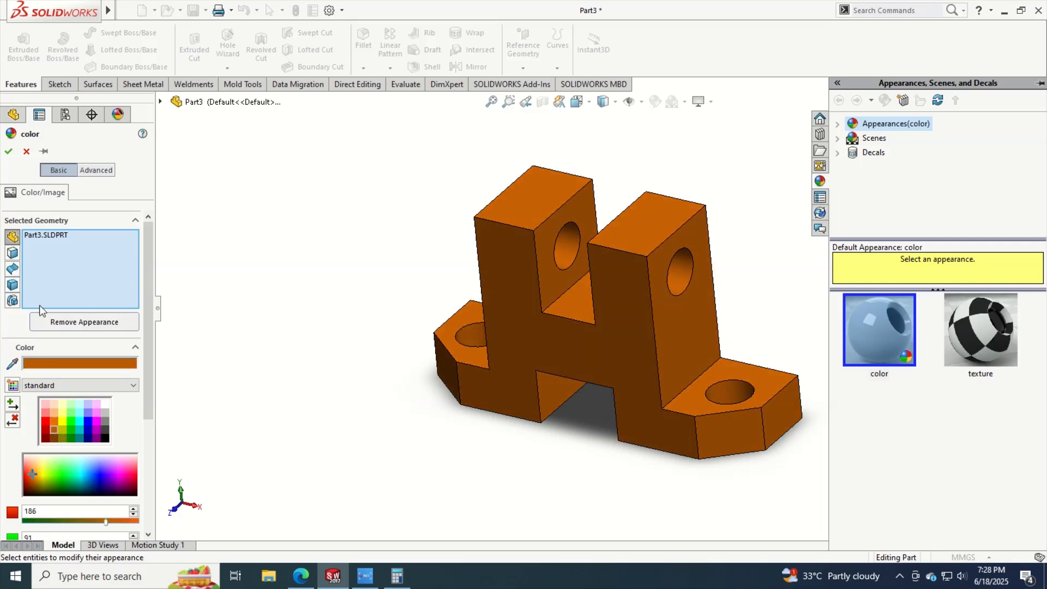
pyautogui.click(10, 151)
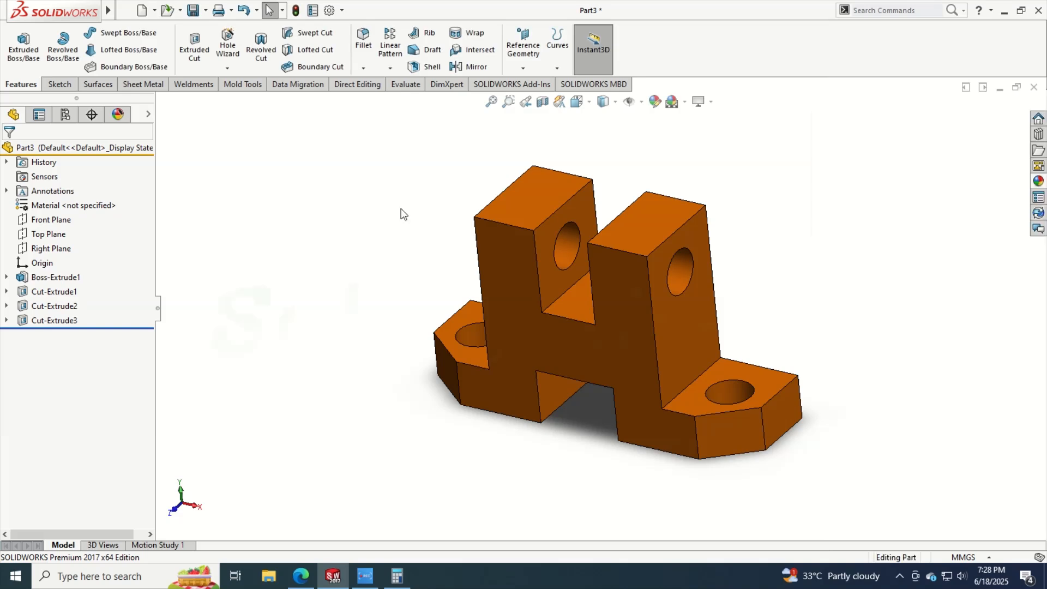
pyautogui.moveTo(837, 295)
pyautogui.mouseDown(button='middle')
pyautogui.moveTo(862, 276)
pyautogui.moveTo(825, 276)
pyautogui.moveTo(835, 295)
pyautogui.mouseUp(button='middle')
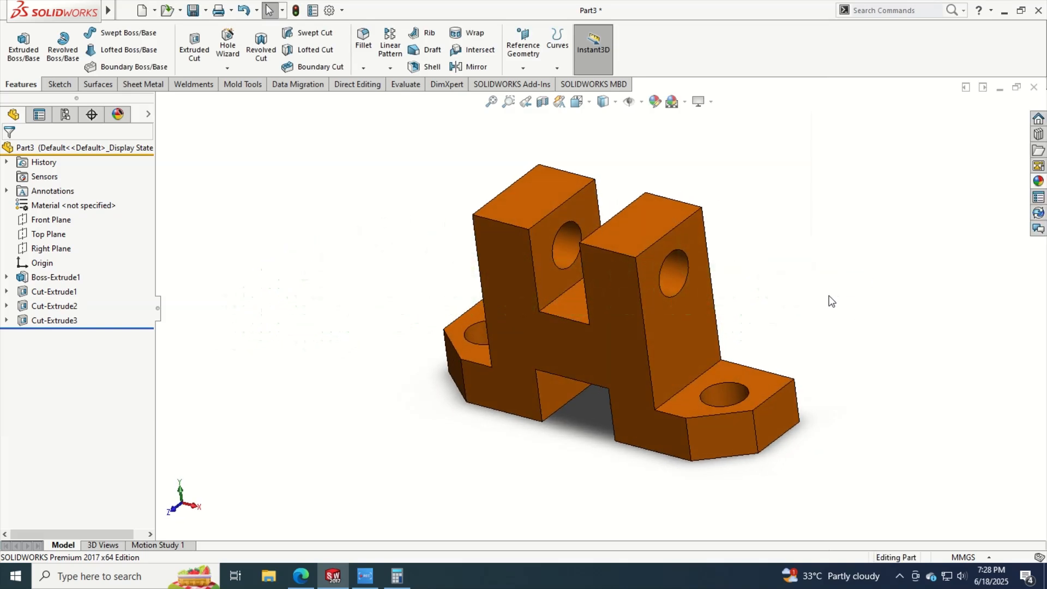